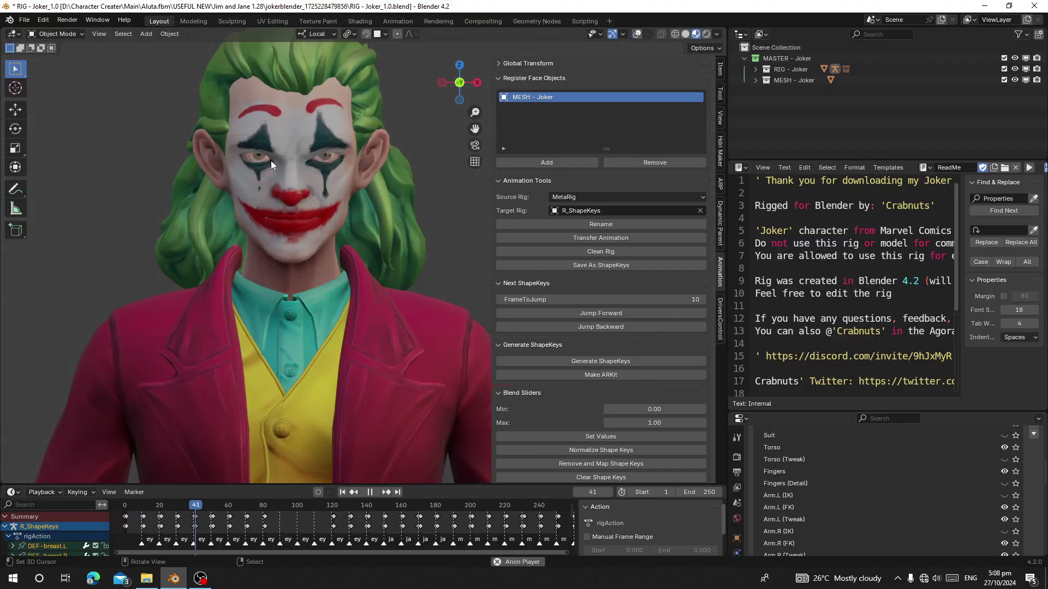
Examine the facial animation playing on the finished Joker and AIA character rigs
{"action": "left_click_drag", "start_coordinate": [355, 484], "coordinate": [382, 389]}
{"action": "scroll", "coordinate": [465, 470], "scroll_direction": "down", "scroll_amount": 15}
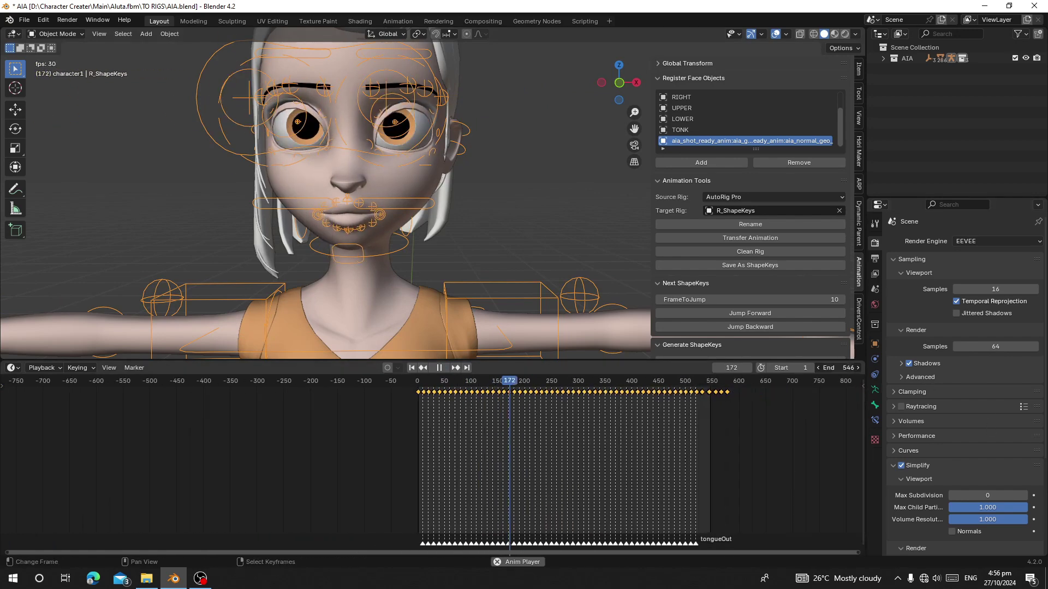
{"action": "mouse_move", "coordinate": [841, 367]}
{"action": "left_mouse_down"}
{"action": "mouse_move", "coordinate": [824, 368]}
{"action": "mouse_move", "coordinate": [833, 368]}
{"action": "left_mouse_up"}
{"action": "scroll", "coordinate": [283, 212], "scroll_direction": "up", "scroll_amount": 2}
{"action": "scroll", "coordinate": [436, 273], "scroll_direction": "down", "scroll_amount": 2}
{"action": "middle_click_drag", "start_coordinate": [431, 297], "coordinate": [433, 288]}
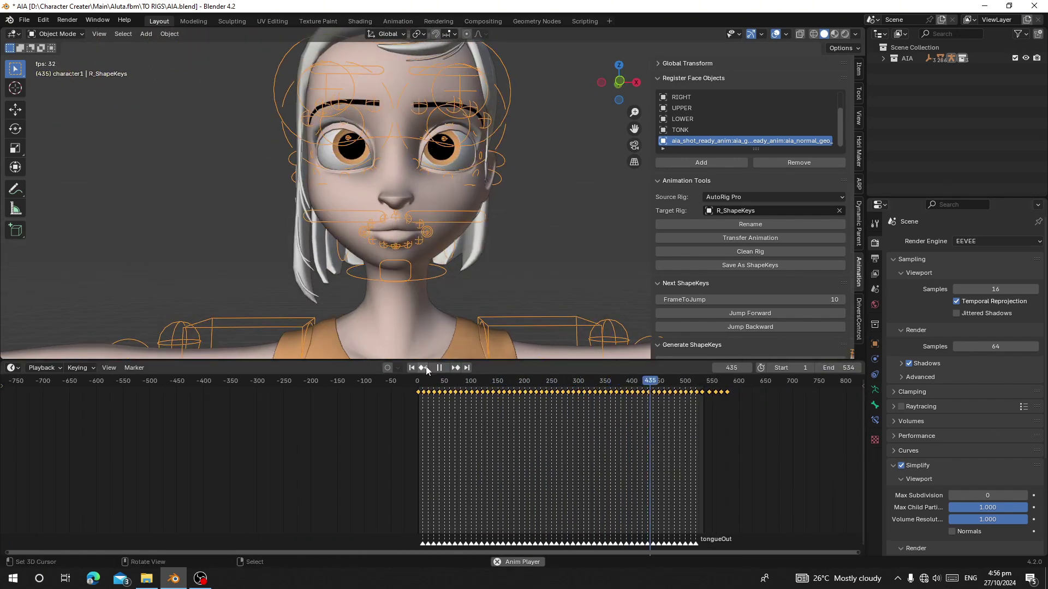
{"action": "key", "text": "Escape"}
{"action": "scroll", "coordinate": [430, 429], "scroll_direction": "up", "scroll_amount": 10}
{"action": "left_click", "coordinate": [243, 408]}
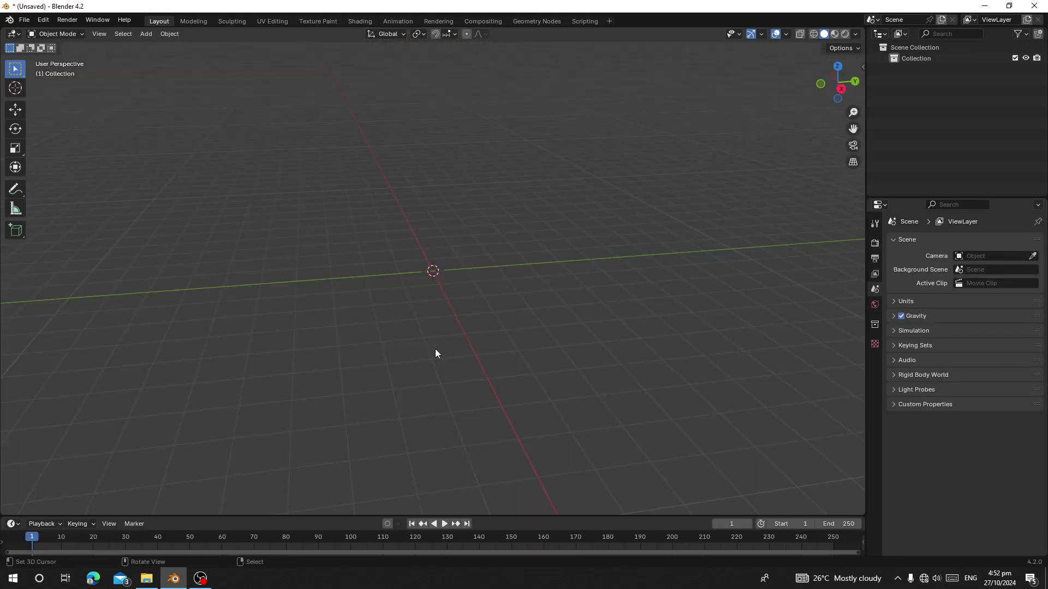
Switch to File Explorer, extract the ShapeKeyGenV3.11_Pro_Blender 4.1x archive into its own folder and open that folder
{"action": "middle_click_drag", "start_coordinate": [435, 352], "coordinate": [385, 346]}
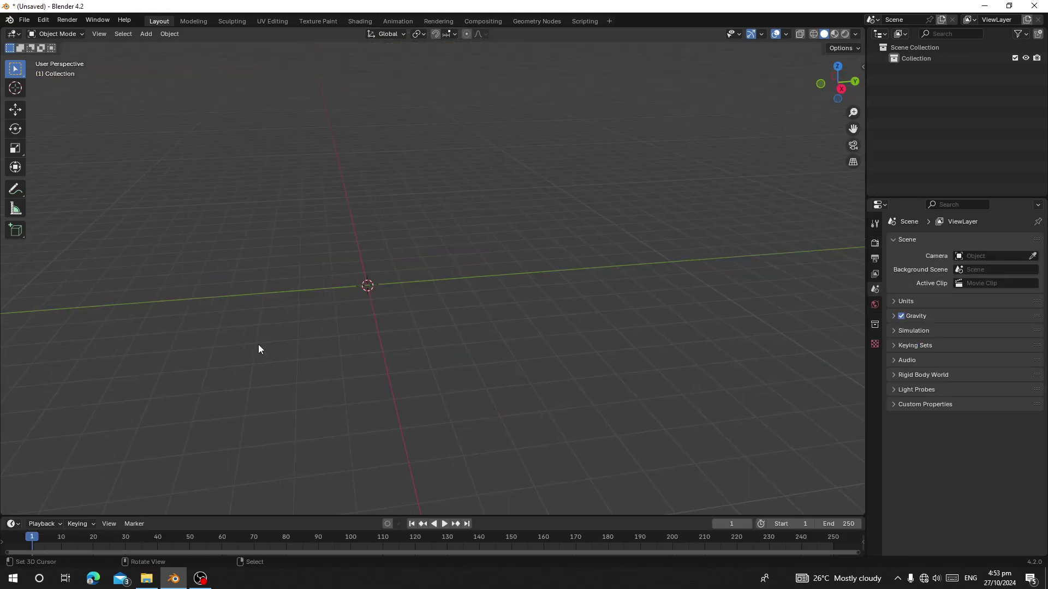
{"action": "left_click", "coordinate": [146, 578]}
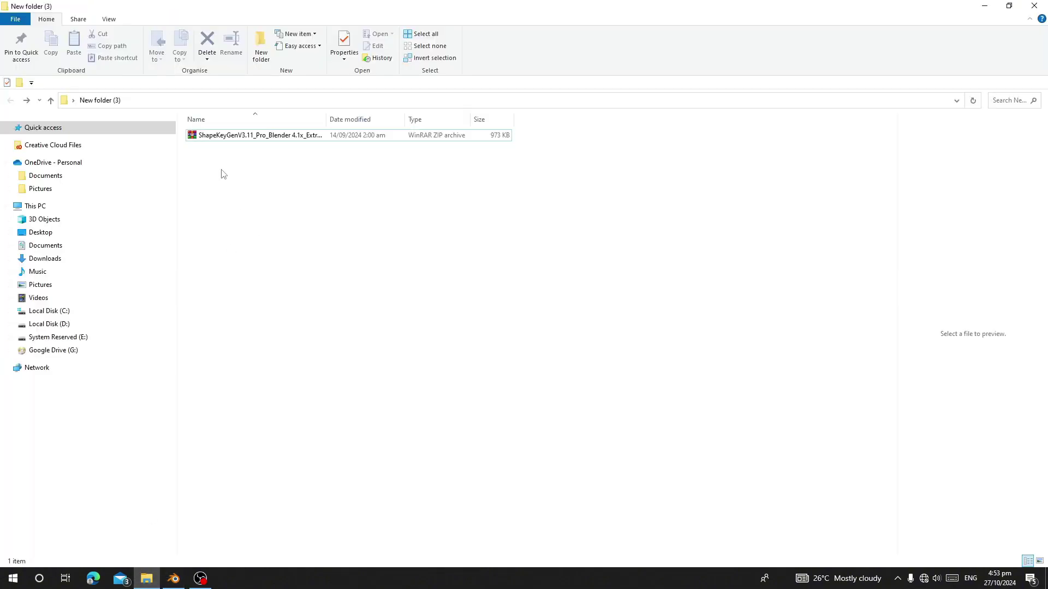
{"action": "right_click", "coordinate": [225, 136]}
{"action": "left_click", "coordinate": [273, 229]}
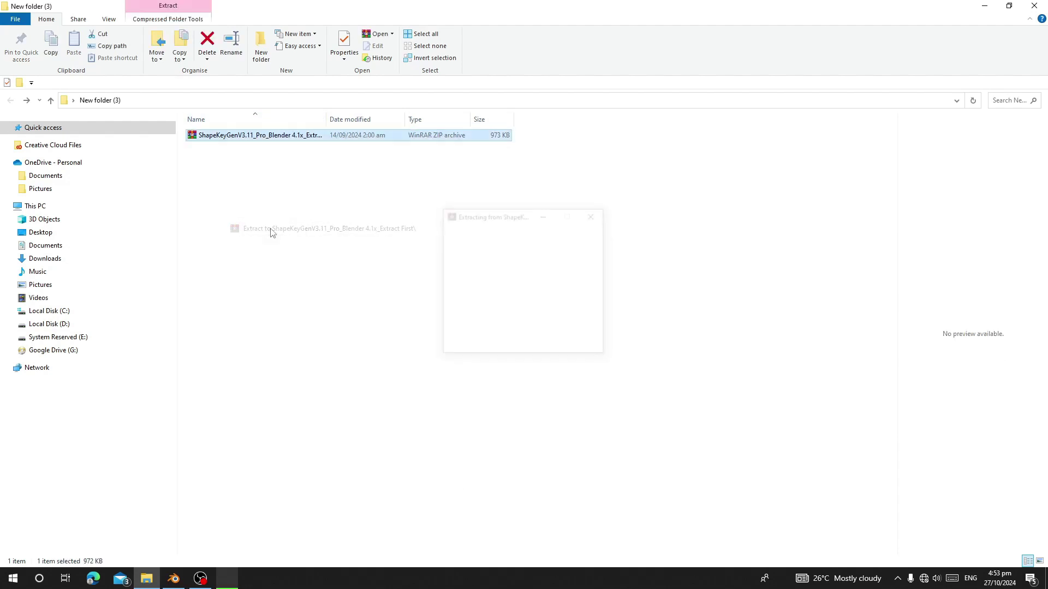
{"action": "double_click", "coordinate": [224, 136]}
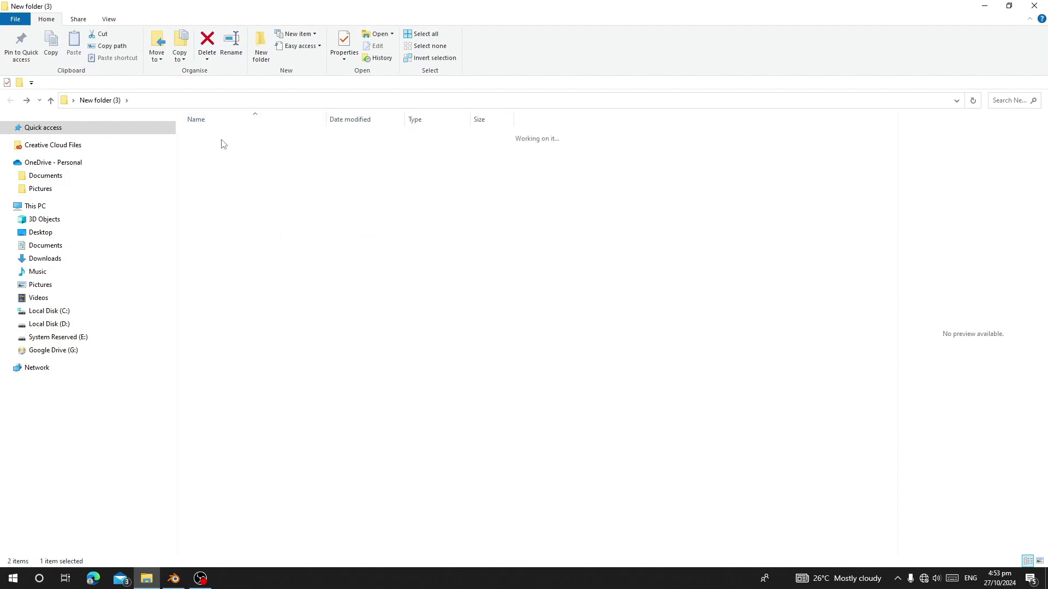
Copy the address of the extracted folder containing AnimationTool.py and ShapeKeyGen.zip
{"action": "right_click", "coordinate": [325, 99]}
{"action": "left_click", "coordinate": [349, 116]}
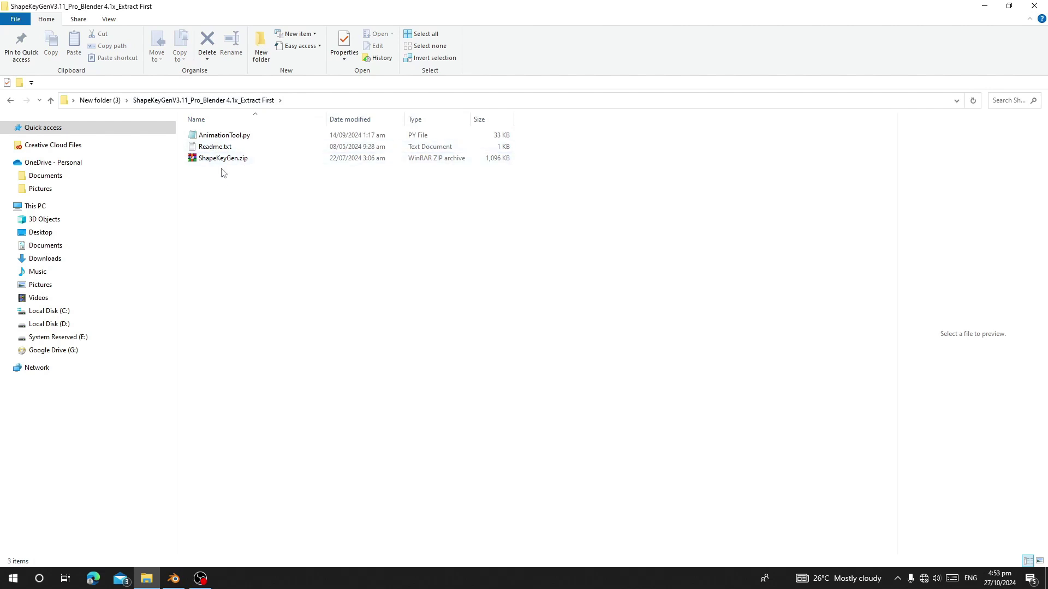
{"action": "left_click", "coordinate": [208, 159]}
{"action": "left_click", "coordinate": [220, 134]}
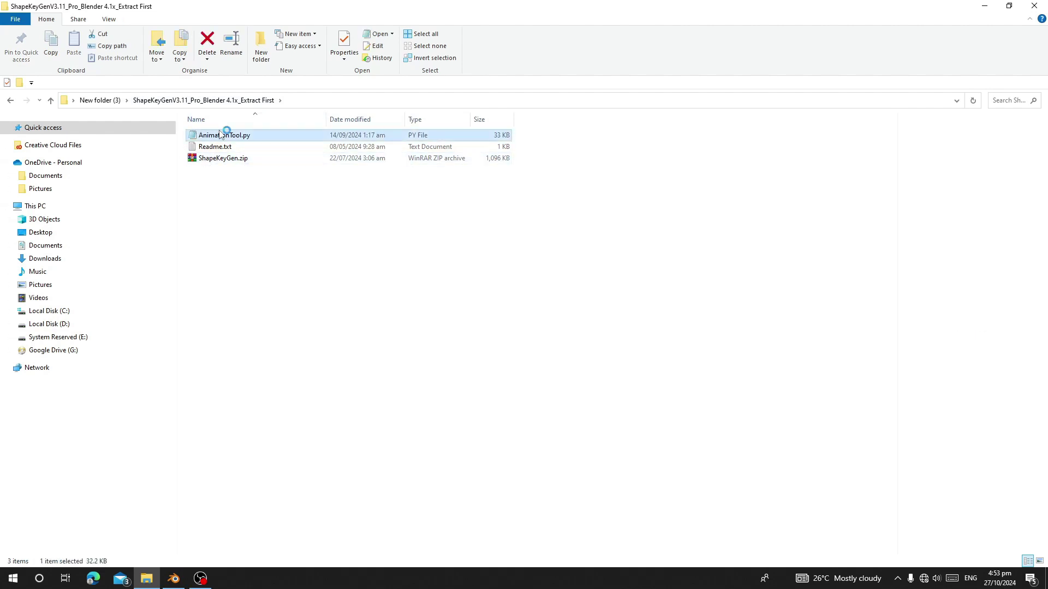
Switch to Blender, open the add-on preferences and clear the add-on search filter
{"action": "left_click", "coordinate": [170, 581]}
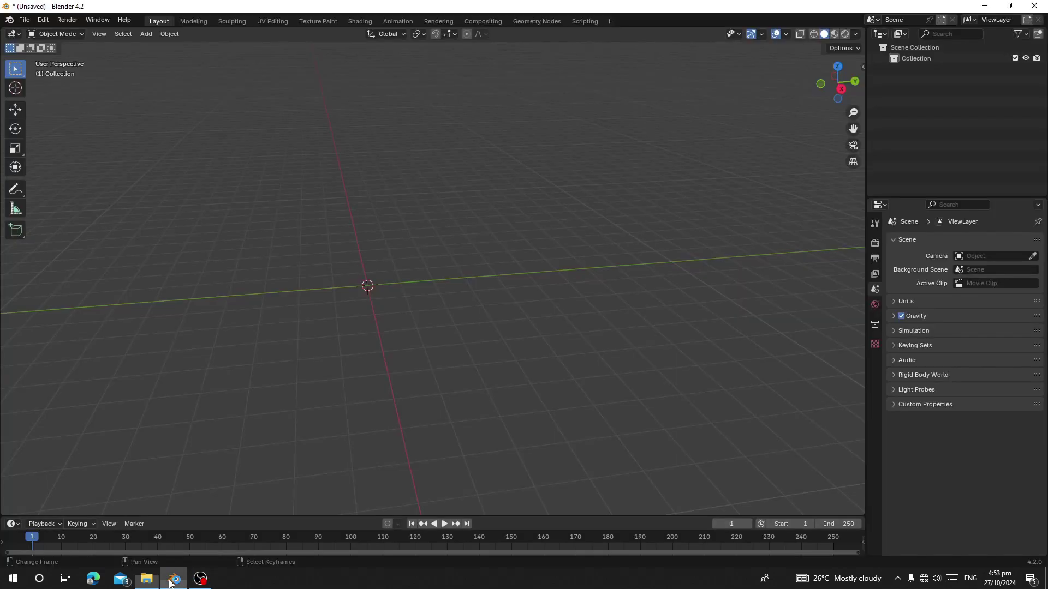
{"action": "left_click", "coordinate": [39, 22]}
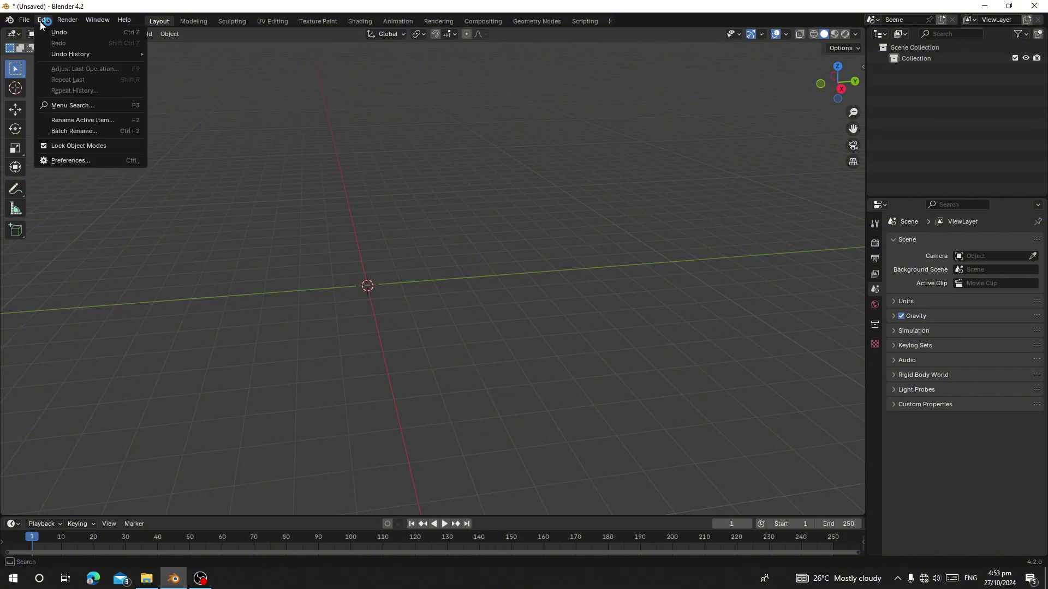
{"action": "left_click", "coordinate": [90, 160]}
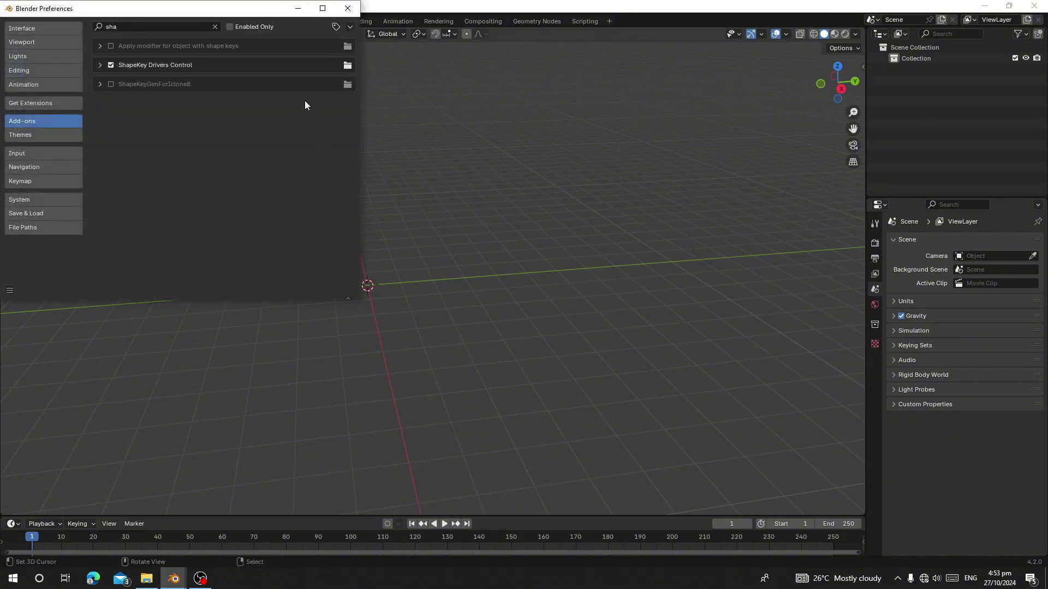
{"action": "left_click", "coordinate": [212, 26]}
Install the ShapeKeyGen.zip add-on from disk, using the copied path of the extracted folder
{"action": "left_click", "coordinate": [351, 26]}
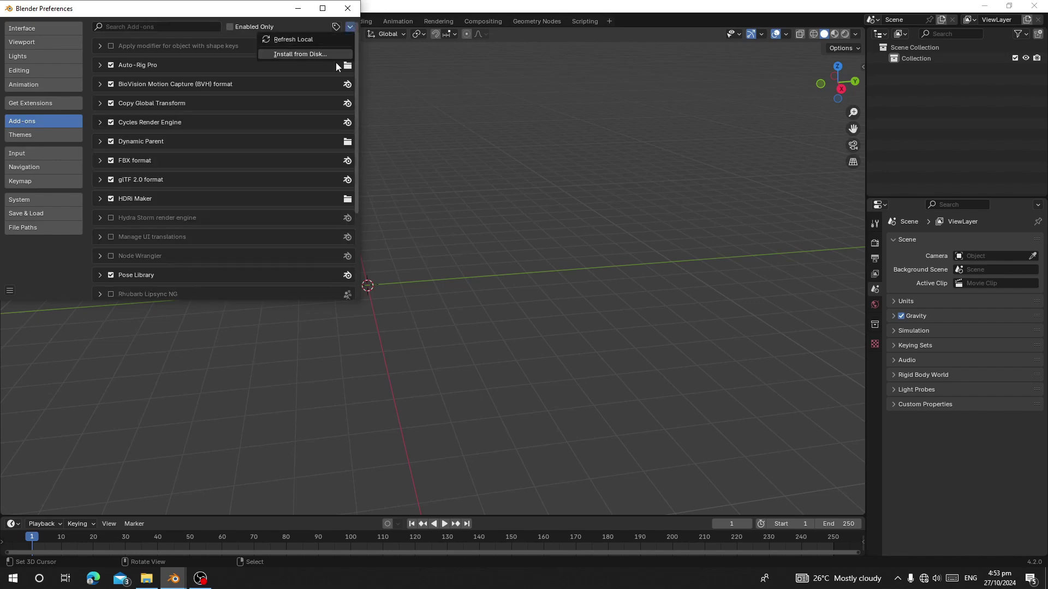
{"action": "left_click", "coordinate": [317, 55]}
{"action": "left_click", "coordinate": [235, 32]}
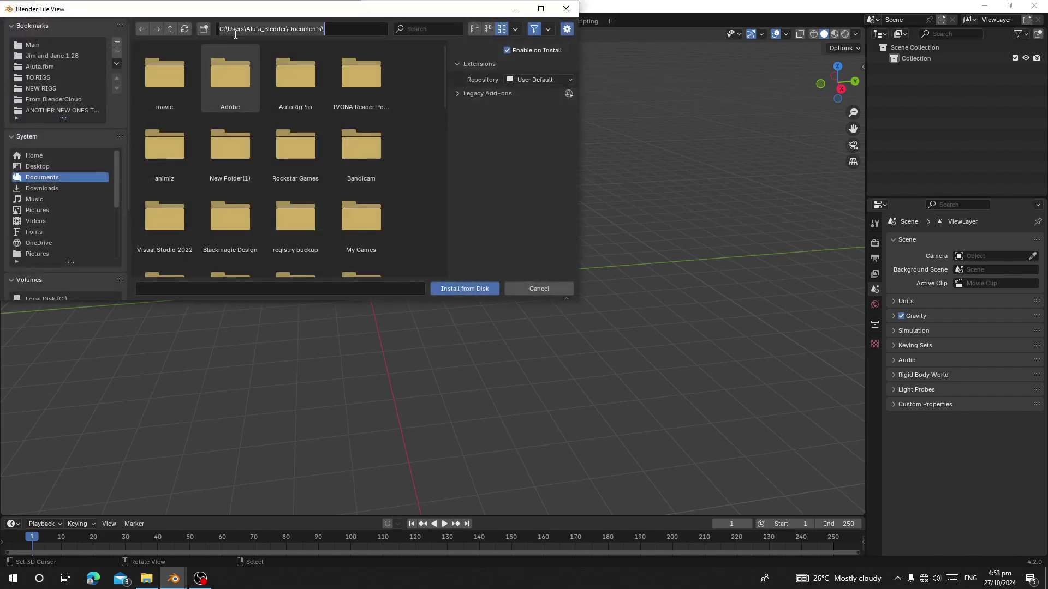
{"action": "key", "text": "ctrl+v"}
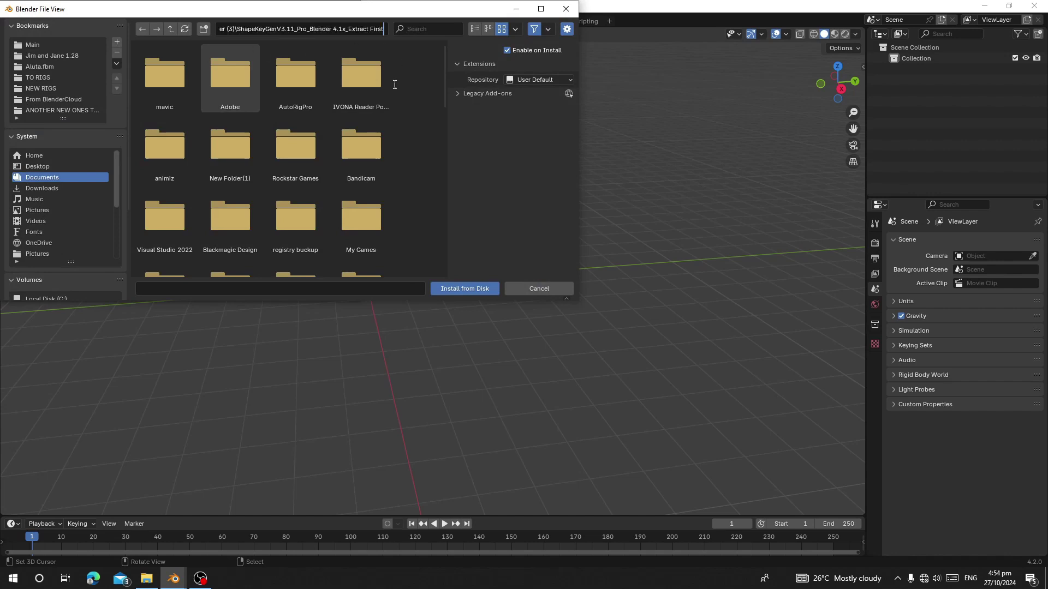
{"action": "key", "text": "Return"}
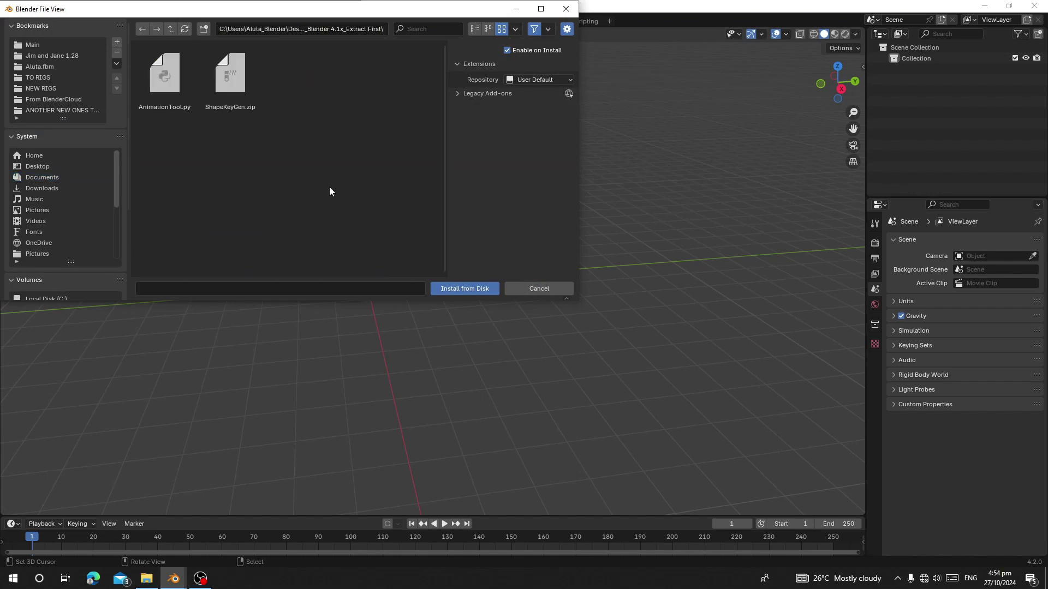
{"action": "left_click", "coordinate": [223, 91]}
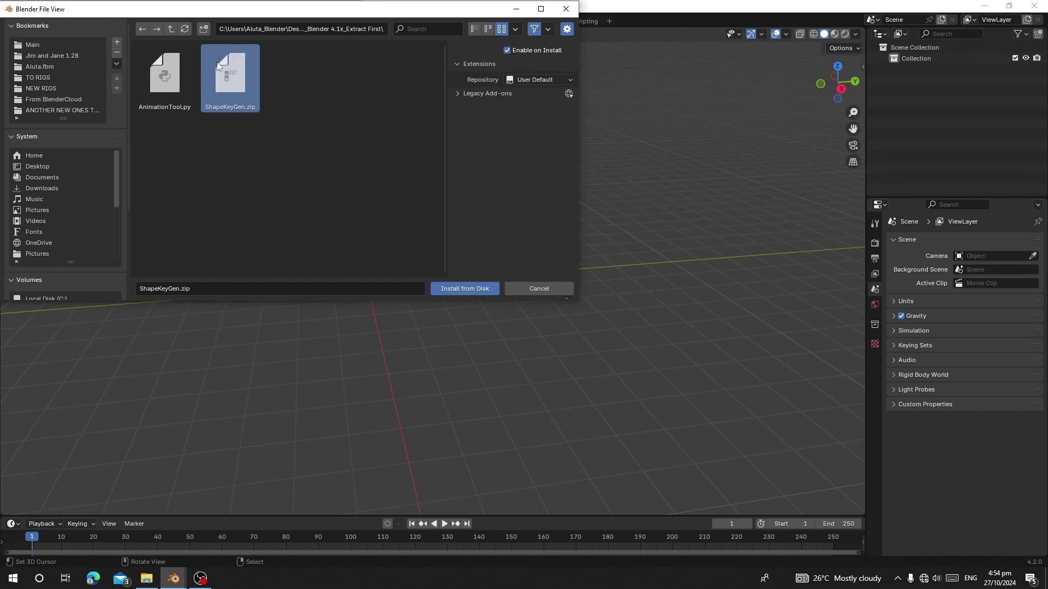
{"action": "double_click", "coordinate": [233, 80]}
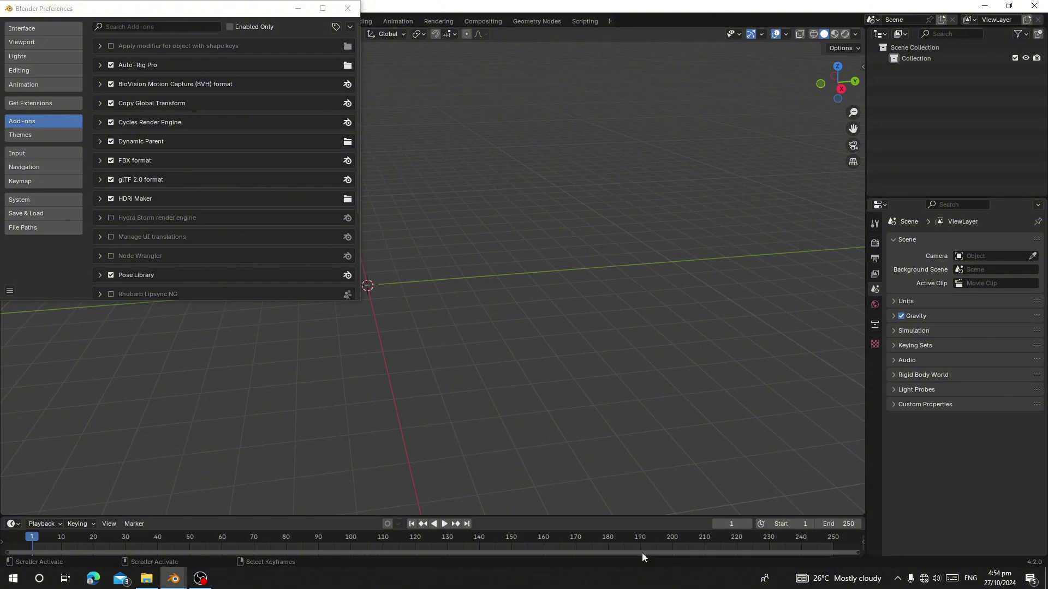
Install AnimationTool.py from disk as an add-on, using the same copied folder path
{"action": "left_click", "coordinate": [351, 27]}
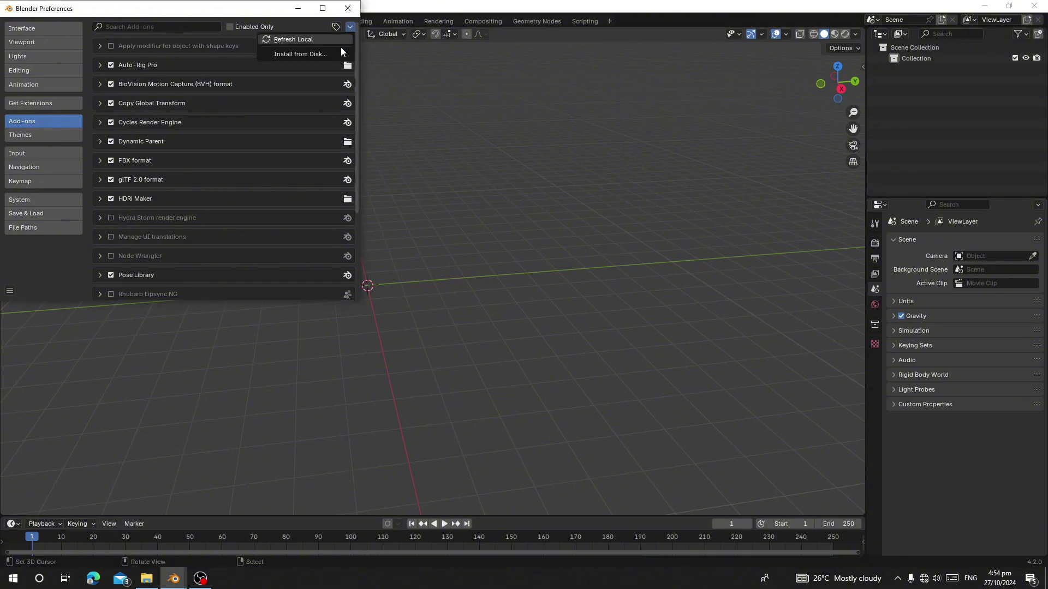
{"action": "left_click", "coordinate": [339, 50]}
{"action": "left_click", "coordinate": [238, 31]}
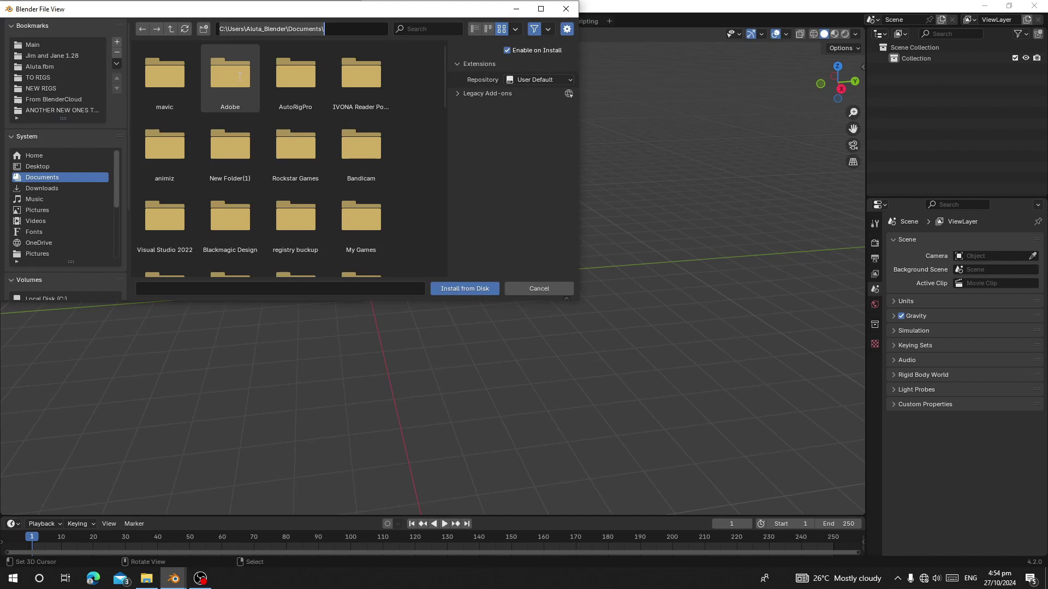
{"action": "key", "text": "ctrl+v"}
{"action": "key", "text": "Return"}
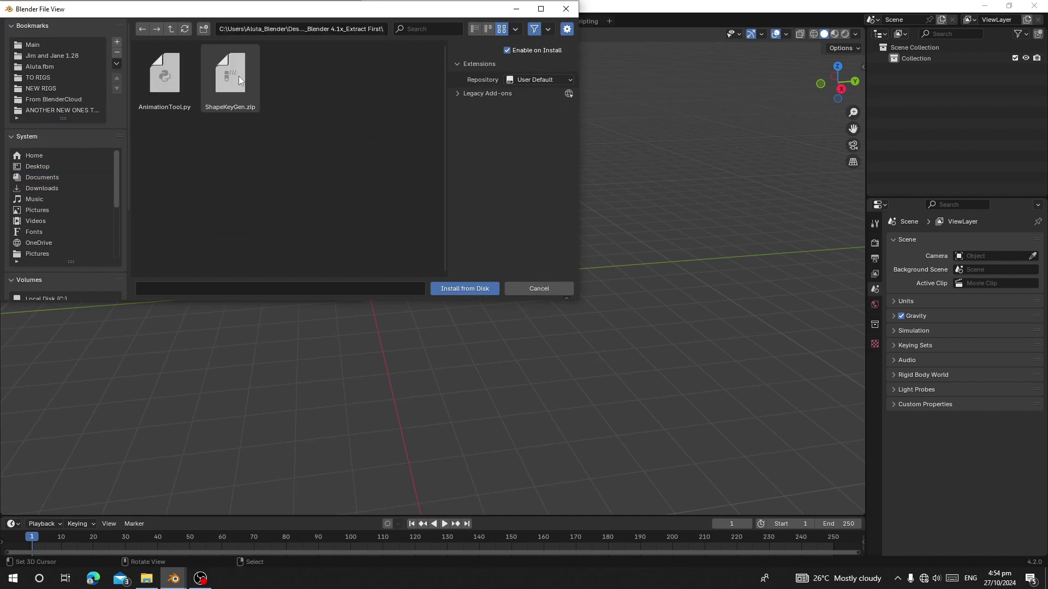
{"action": "left_click", "coordinate": [167, 97]}
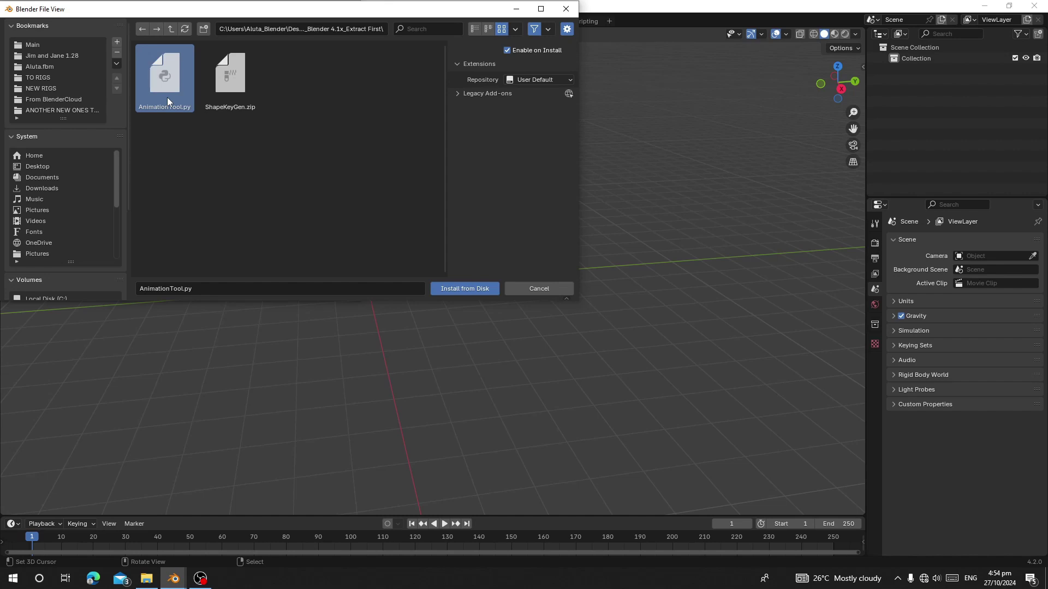
{"action": "double_click", "coordinate": [167, 97]}
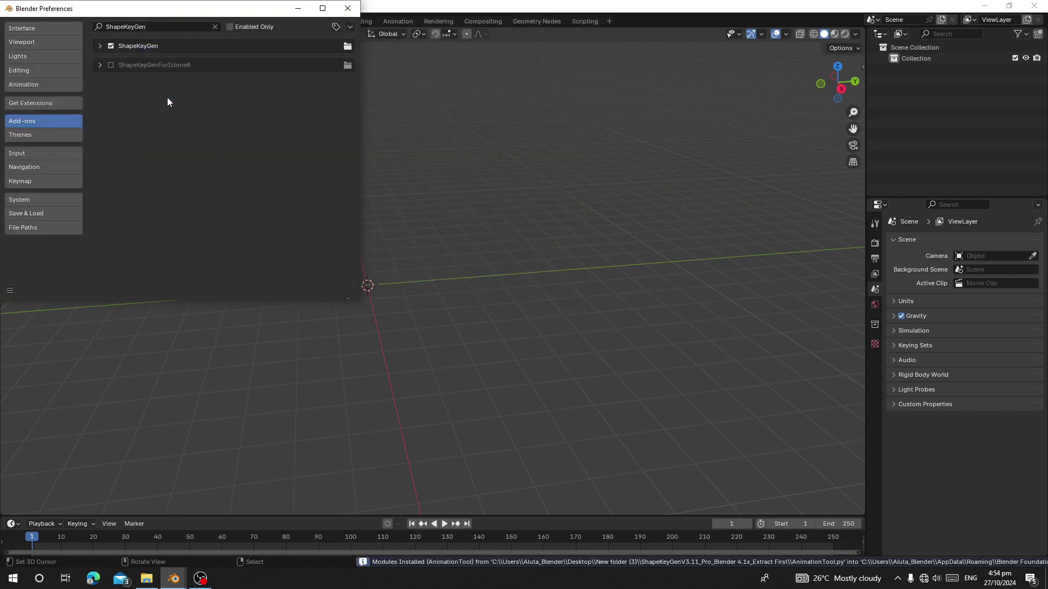
Show the ShapeKeyGen add-on's details and its Animation tools in the viewport sidebar, then close the preferences
{"action": "left_click", "coordinate": [120, 45]}
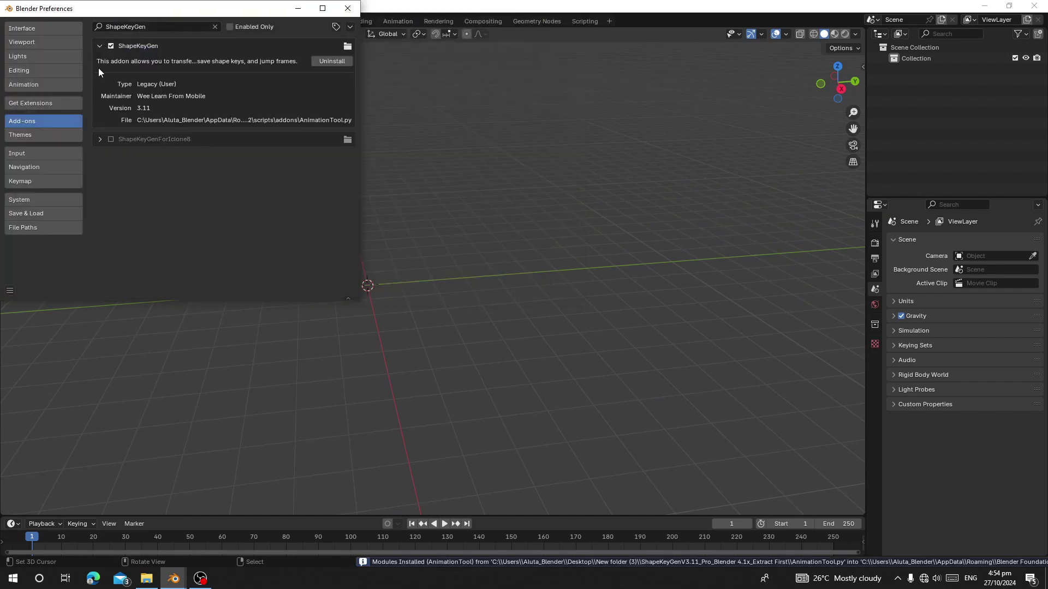
{"action": "left_click", "coordinate": [863, 66]}
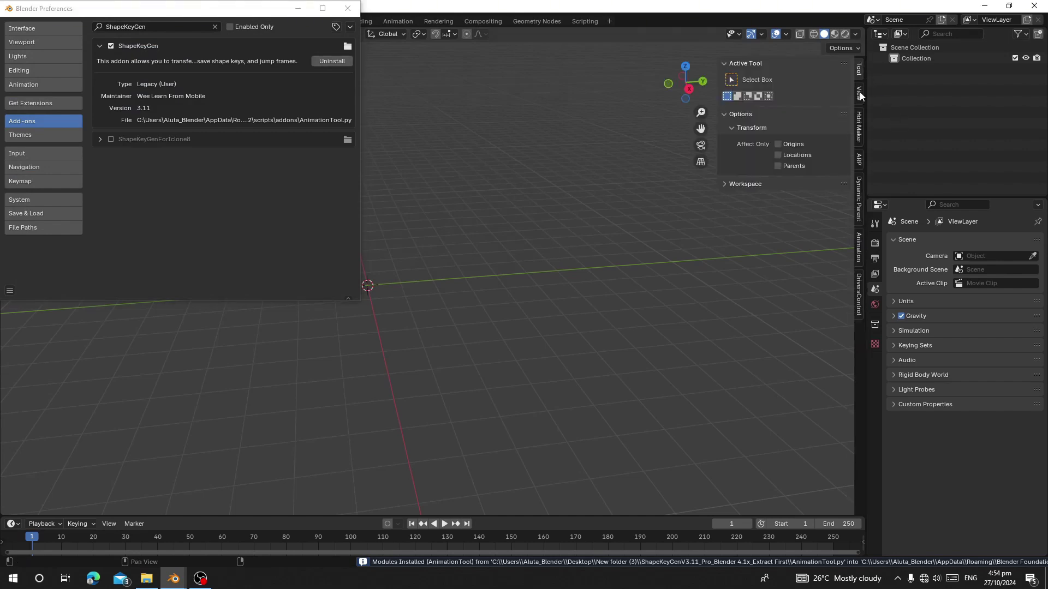
{"action": "left_click", "coordinate": [857, 252]}
{"action": "left_click", "coordinate": [726, 63]}
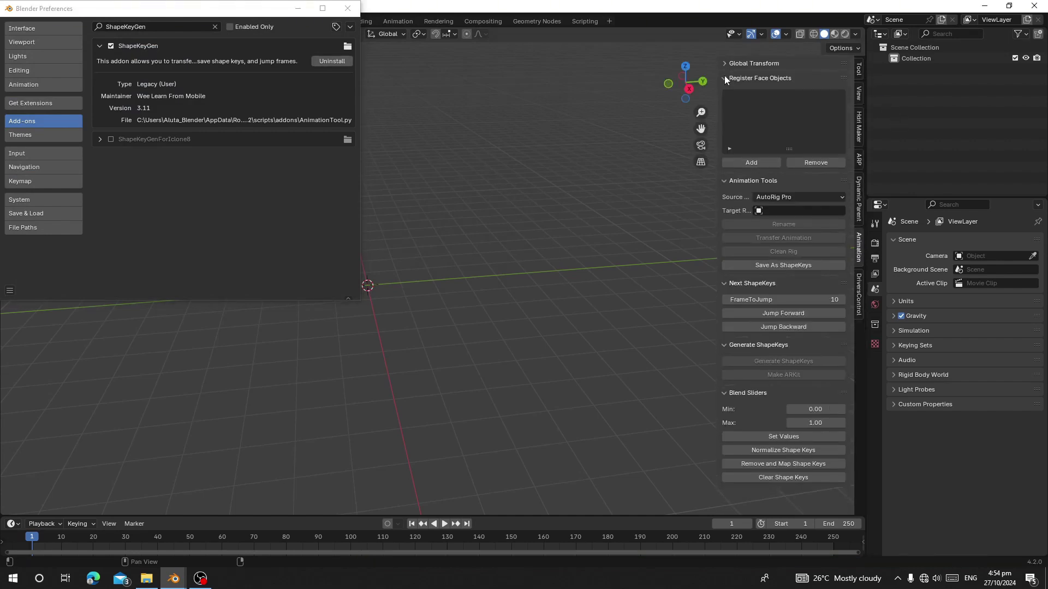
{"action": "left_click", "coordinate": [347, 9]}
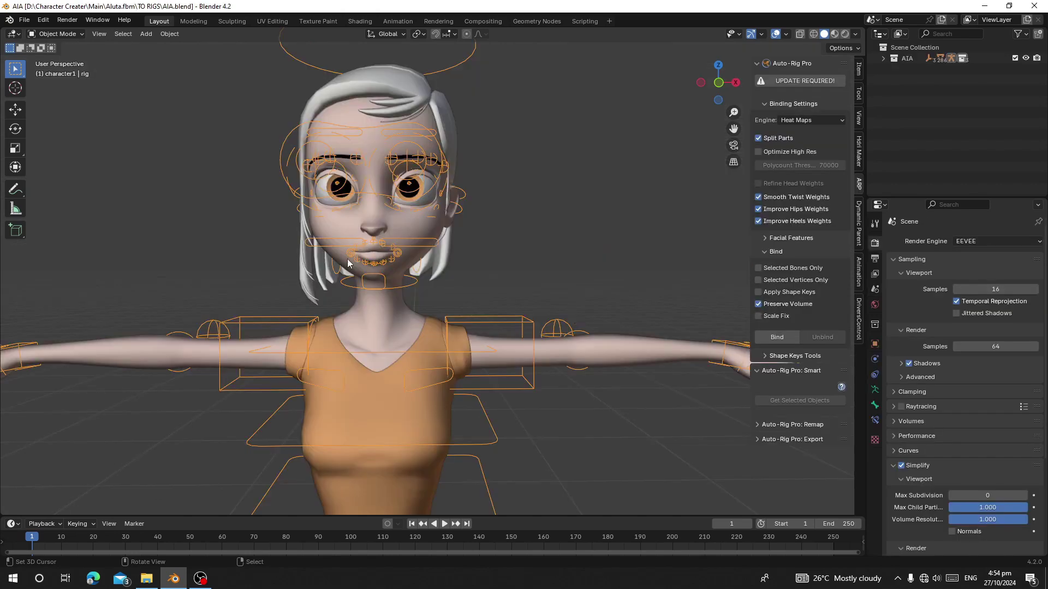
In the AIA character scene, show the sidebar's Animation tools with Global Transform collapsed, and widen the sidebar
{"action": "scroll", "coordinate": [548, 280], "scroll_direction": "down", "scroll_amount": 3}
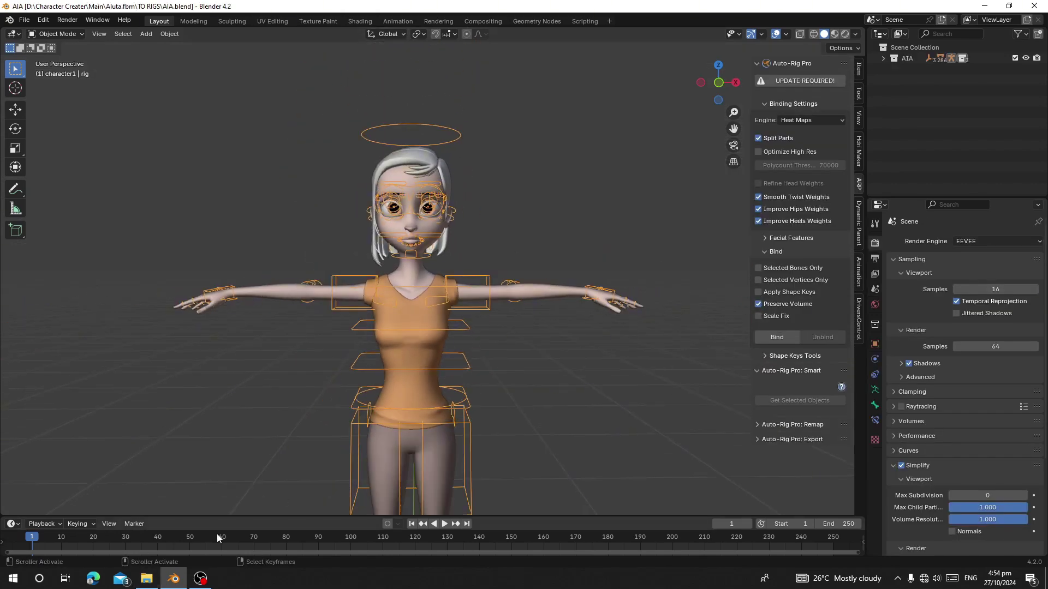
{"action": "left_click_drag", "start_coordinate": [209, 515], "coordinate": [208, 506]}
{"action": "mouse_move", "coordinate": [368, 273]}
{"action": "middle_mouse_down"}
{"action": "mouse_move", "coordinate": [421, 312]}
{"action": "mouse_move", "coordinate": [376, 292]}
{"action": "middle_mouse_up"}
{"action": "scroll", "coordinate": [443, 312], "scroll_direction": "up", "scroll_amount": 3}
{"action": "middle_click_drag", "start_coordinate": [426, 234], "coordinate": [472, 325], "text": "shift"}
{"action": "scroll", "coordinate": [503, 361], "scroll_direction": "up", "scroll_amount": 3}
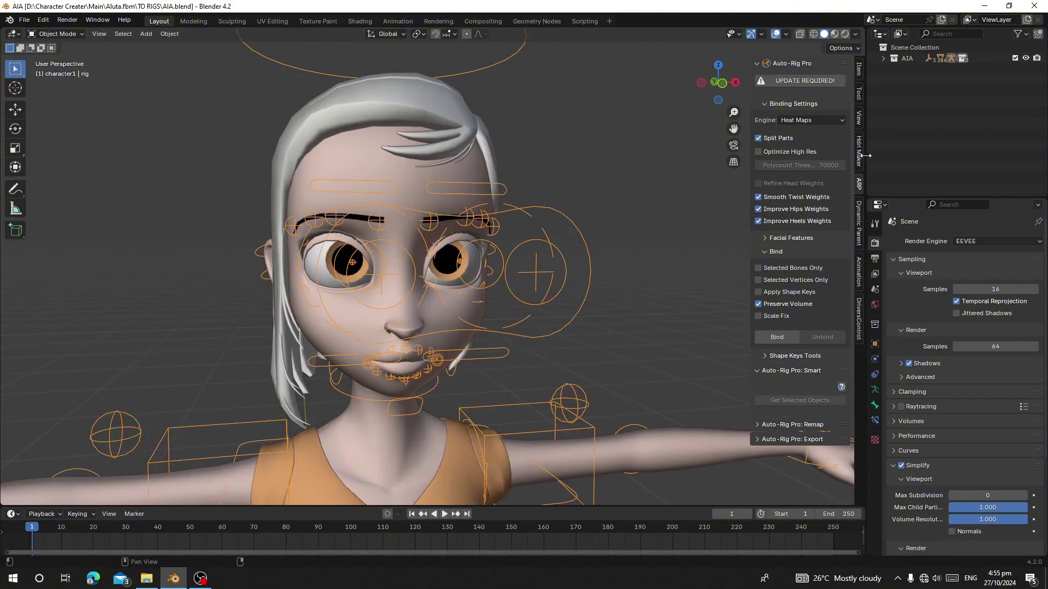
{"action": "left_click", "coordinate": [858, 271]}
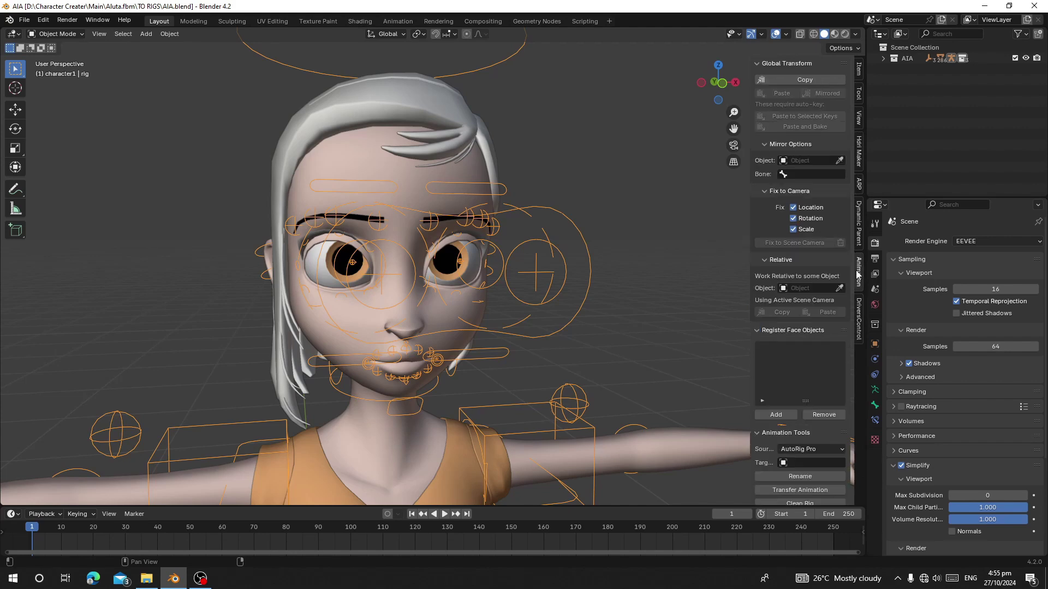
{"action": "left_click", "coordinate": [773, 67]}
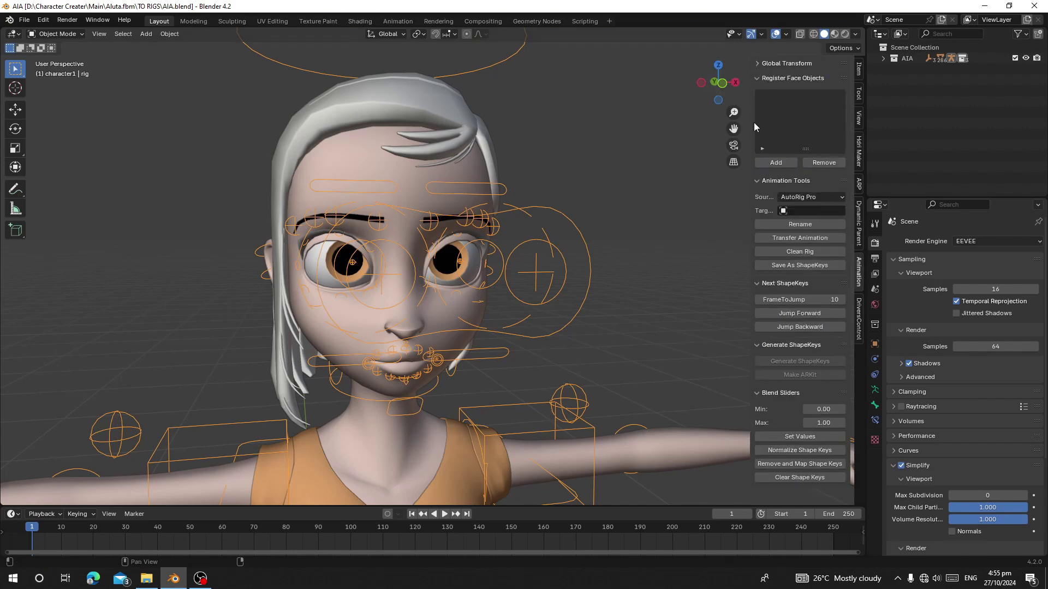
{"action": "left_click_drag", "start_coordinate": [750, 122], "coordinate": [648, 112]}
{"action": "middle_click_drag", "start_coordinate": [401, 290], "coordinate": [440, 225]}
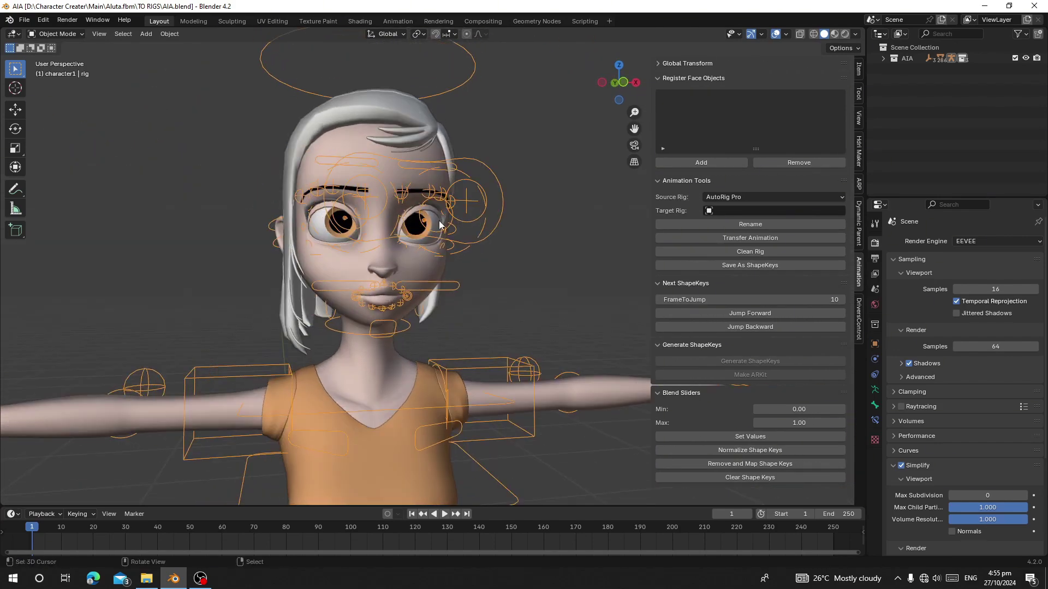
Apply the add-on's Rename operation to the character rig with AutoRig Pro as source, and select the character's face and body mesh
{"action": "left_click", "coordinate": [737, 224]}
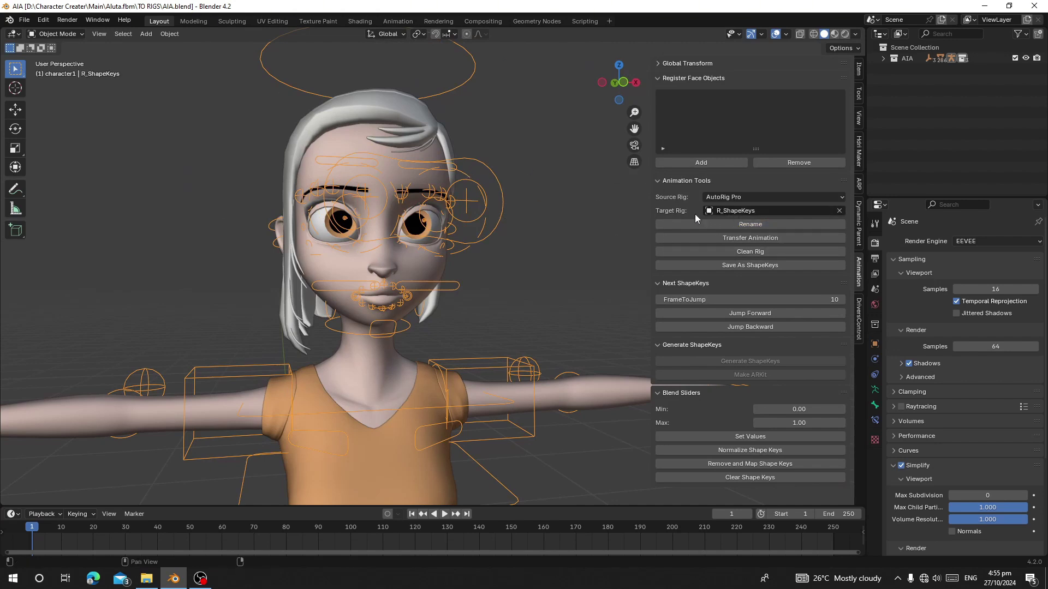
{"action": "middle_click_drag", "start_coordinate": [391, 307], "coordinate": [423, 283]}
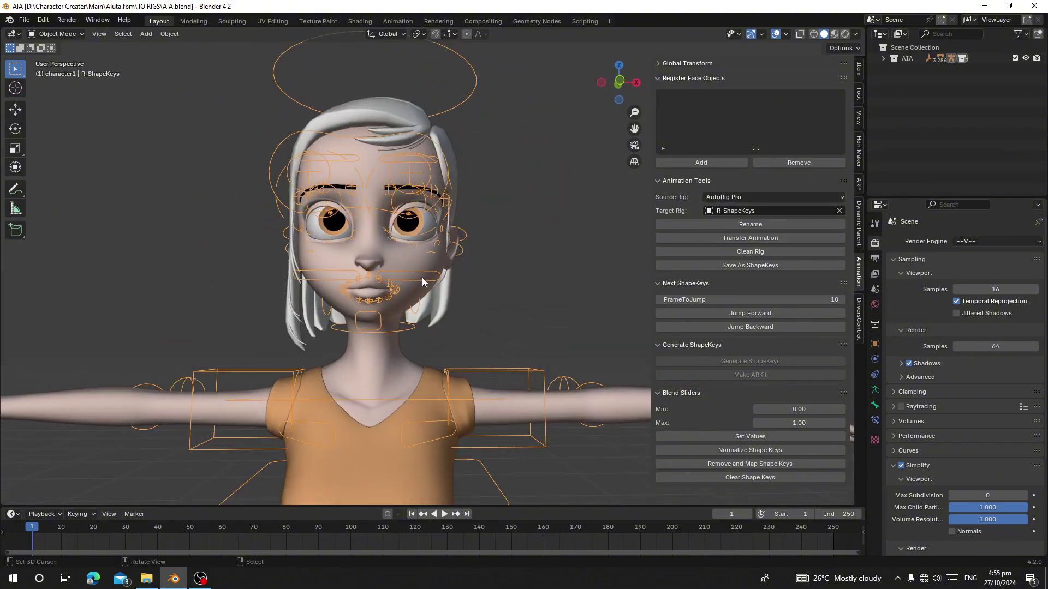
{"action": "left_click", "coordinate": [406, 257]}
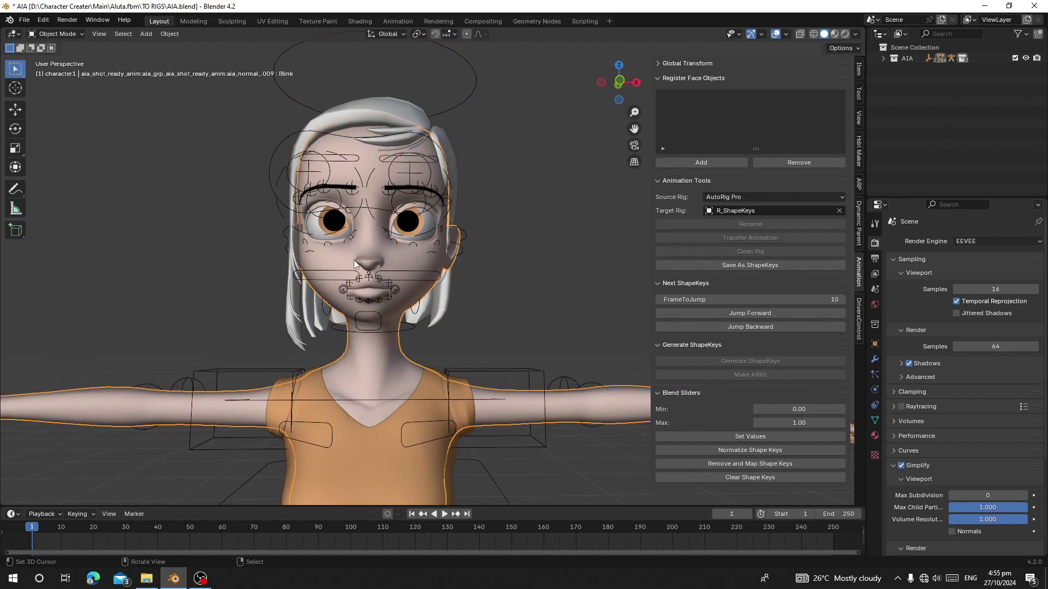
Register the face and body mesh, the left eyeball and the right eyeball as face objects, hiding each one once added
{"action": "left_click", "coordinate": [706, 165]}
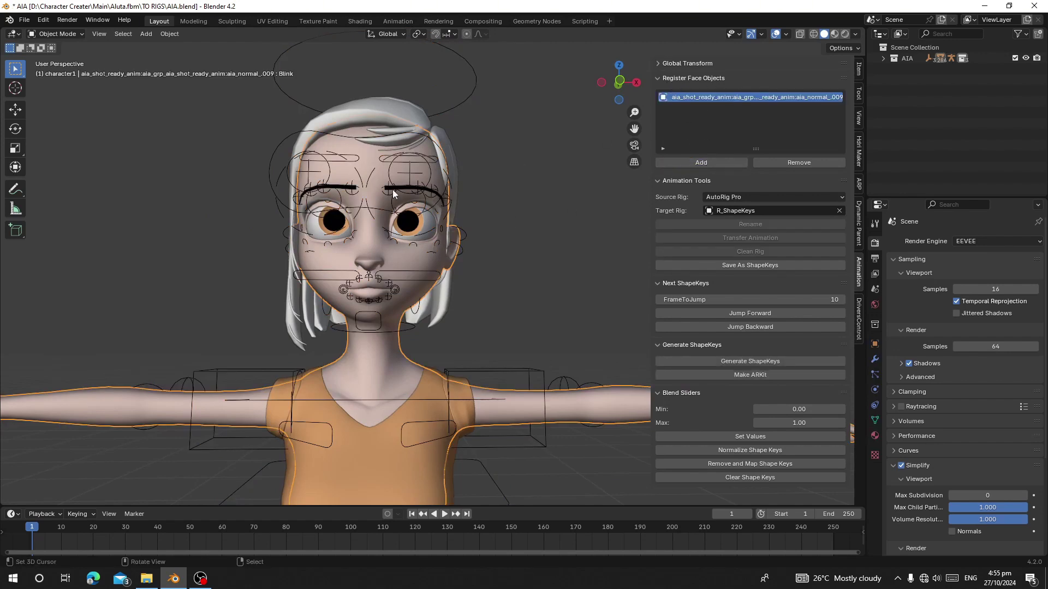
{"action": "key", "text": "h"}
{"action": "left_click", "coordinate": [437, 240]}
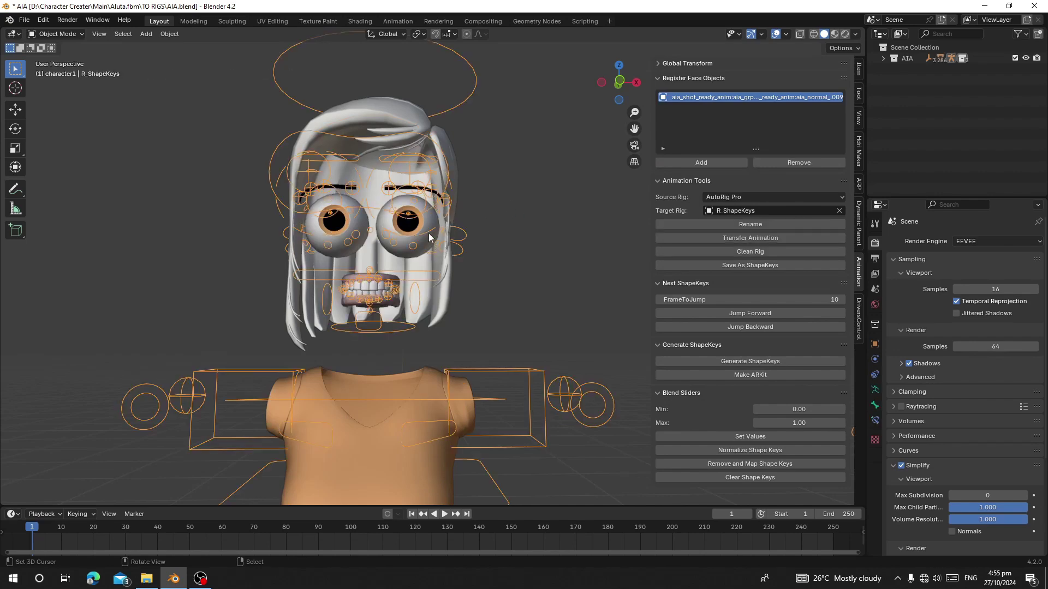
{"action": "left_click", "coordinate": [407, 240]}
{"action": "left_click", "coordinate": [683, 165]}
{"action": "key", "text": "h"}
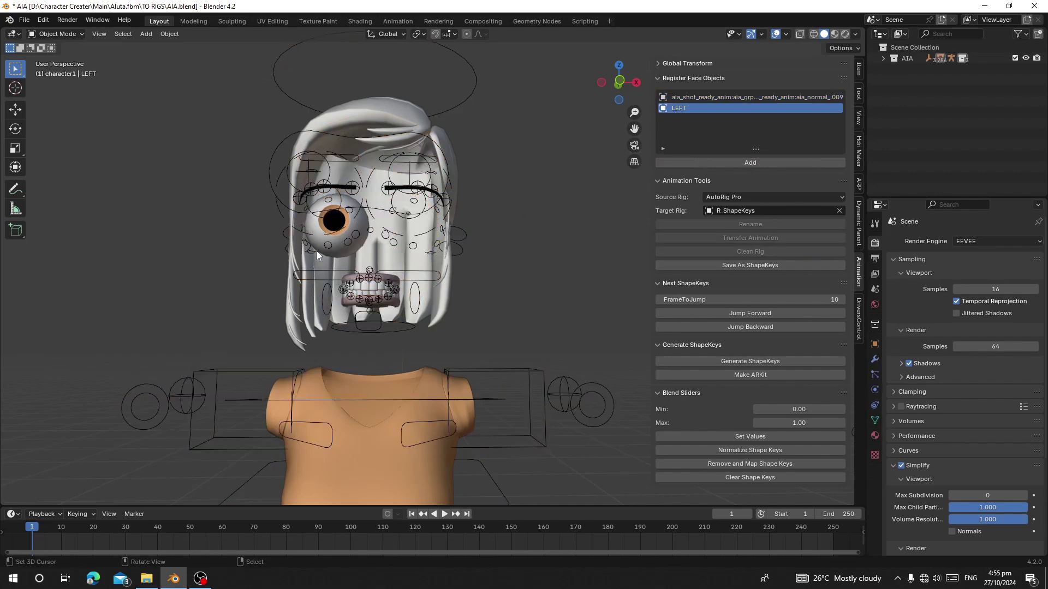
{"action": "left_click", "coordinate": [355, 251]}
{"action": "left_click", "coordinate": [673, 163]}
{"action": "key", "text": "h"}
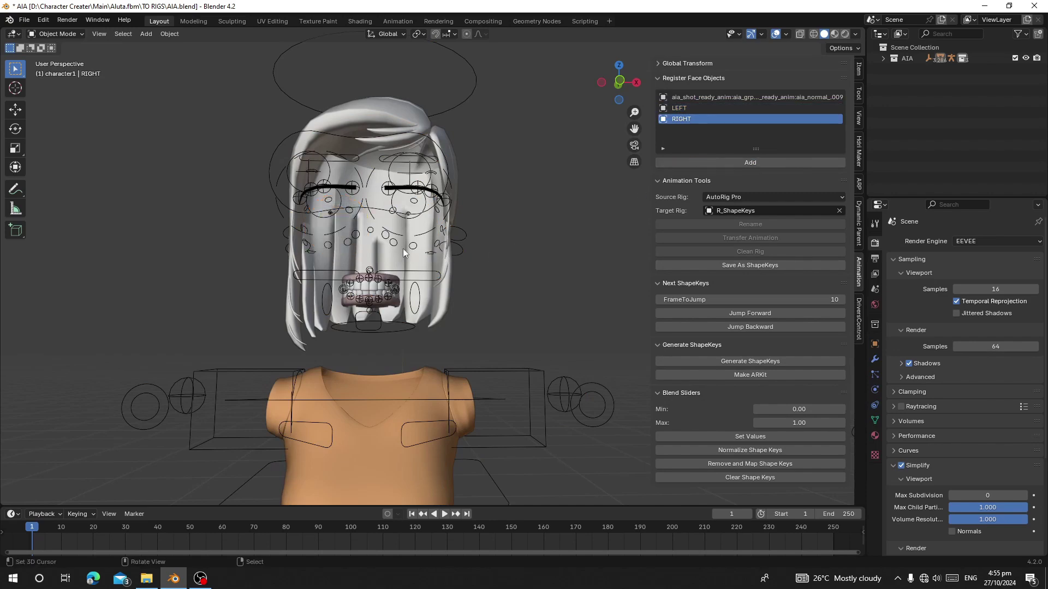
Register the upper teeth, lower teeth, tongue and eyebrows as face objects, hiding each one once added
{"action": "left_click", "coordinate": [369, 287]}
{"action": "left_click", "coordinate": [698, 166]}
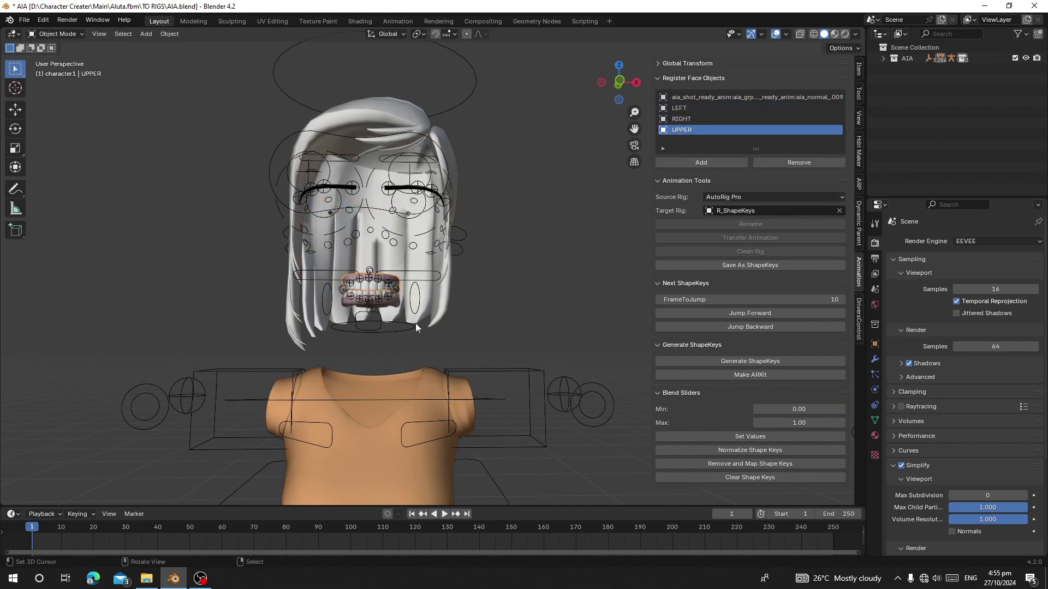
{"action": "key", "text": "h"}
{"action": "left_click", "coordinate": [376, 301]}
{"action": "left_click", "coordinate": [703, 161]}
{"action": "key", "text": "h"}
{"action": "left_click", "coordinate": [371, 299]}
{"action": "left_click", "coordinate": [702, 162]}
{"action": "key", "text": "h"}
{"action": "left_click", "coordinate": [404, 189]}
{"action": "left_click", "coordinate": [701, 163]}
{"action": "key", "text": "h"}
Unhide all the character's objects and transfer the add-on's animation to the R_ShapeKeys rig
{"action": "middle_click_drag", "start_coordinate": [404, 202], "coordinate": [410, 276]}
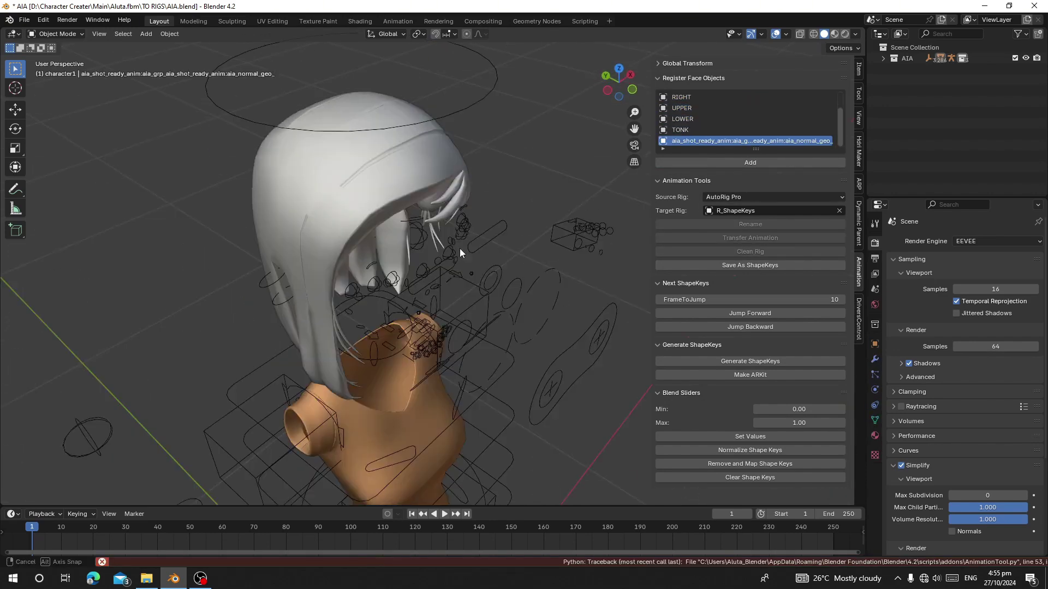
{"action": "key", "text": "alt+h"}
{"action": "middle_click_drag", "start_coordinate": [444, 345], "coordinate": [471, 279]}
{"action": "left_click", "coordinate": [495, 254]}
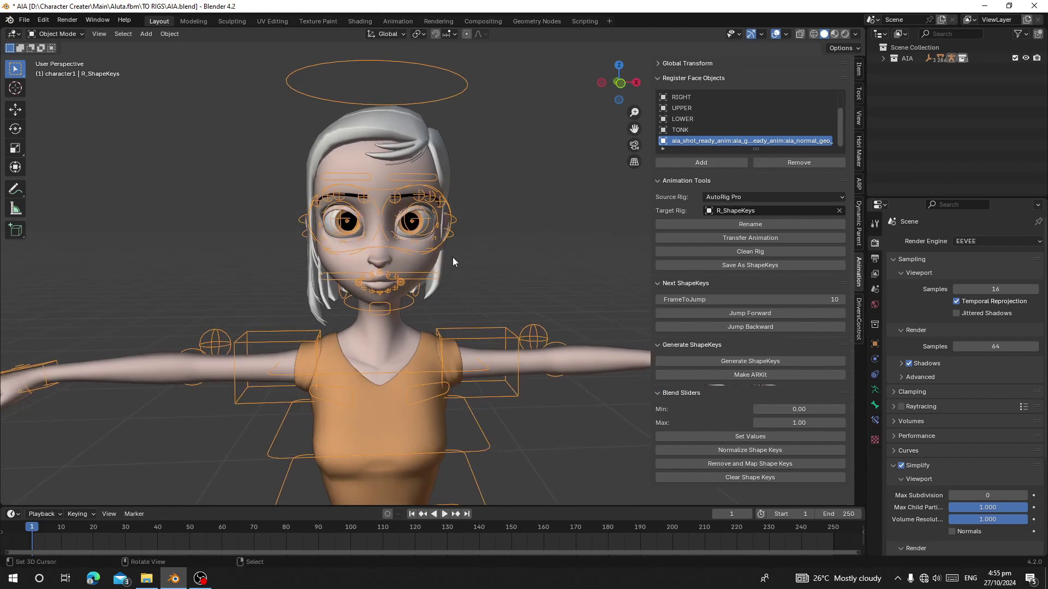
{"action": "left_click", "coordinate": [749, 238]}
{"action": "left_click", "coordinate": [689, 245]}
Enlarge the timeline and frame the first transferred keyframes with their shape key markers
{"action": "left_click_drag", "start_coordinate": [325, 506], "coordinate": [326, 323]}
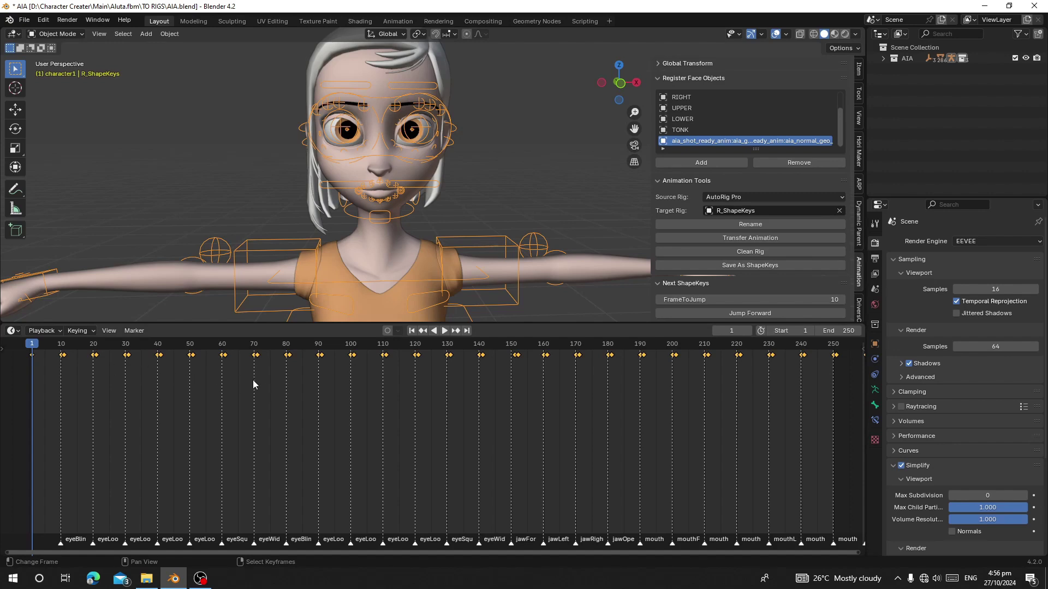
{"action": "scroll", "coordinate": [143, 537], "scroll_direction": "up", "scroll_amount": 3}
{"action": "middle_click_drag", "start_coordinate": [125, 524], "coordinate": [431, 480]}
{"action": "scroll", "coordinate": [343, 475], "scroll_direction": "up", "scroll_amount": 4}
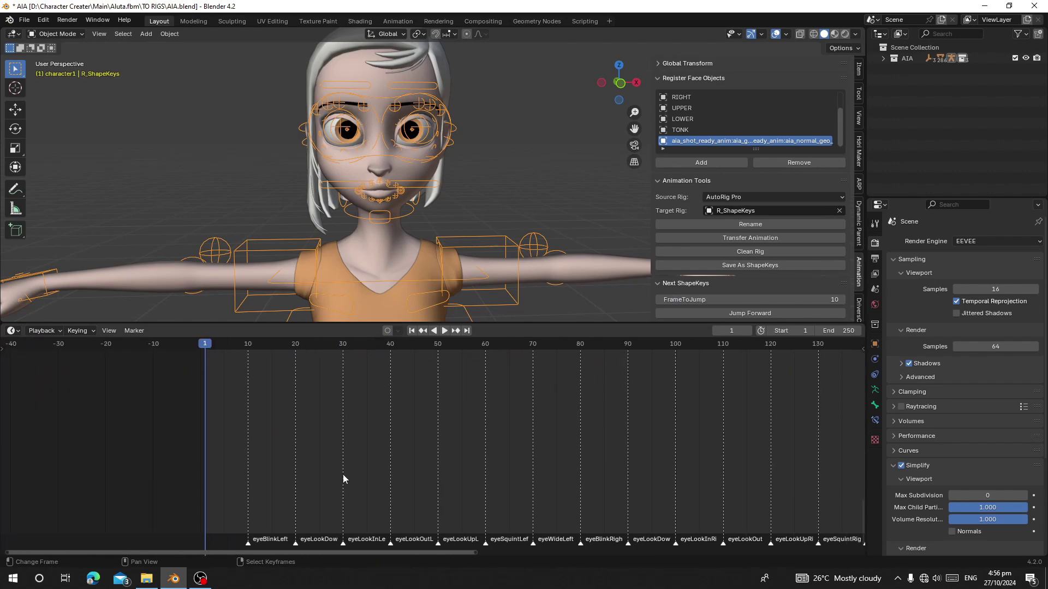
{"action": "middle_click_drag", "start_coordinate": [276, 470], "coordinate": [273, 357]}
{"action": "left_click_drag", "start_coordinate": [236, 321], "coordinate": [240, 358]}
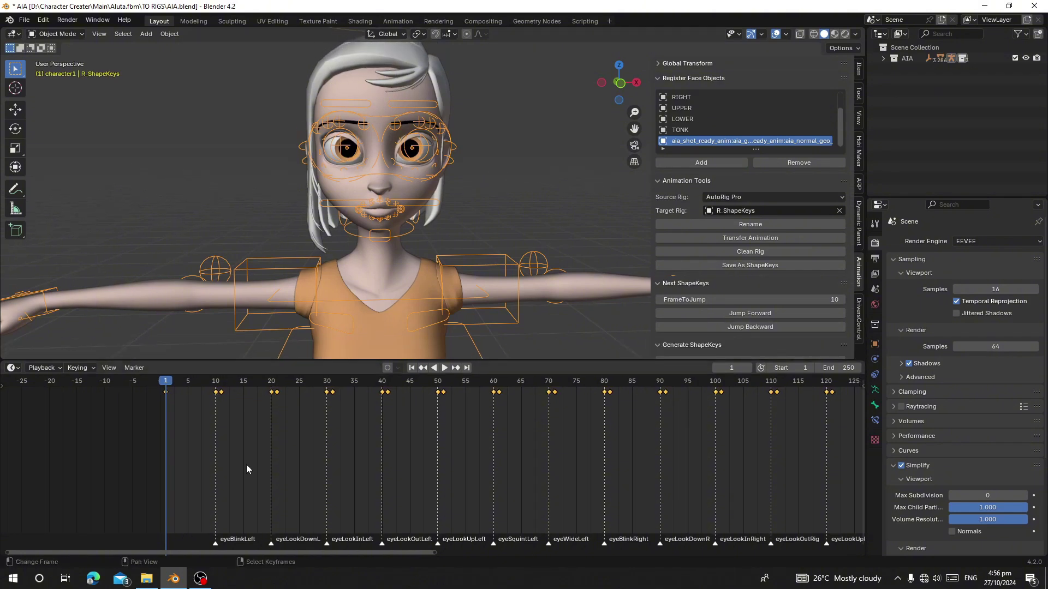
Show the available source rig types, keeping AutoRig Pro selected
{"action": "left_click", "coordinate": [735, 198]}
{"action": "left_click", "coordinate": [741, 197]}
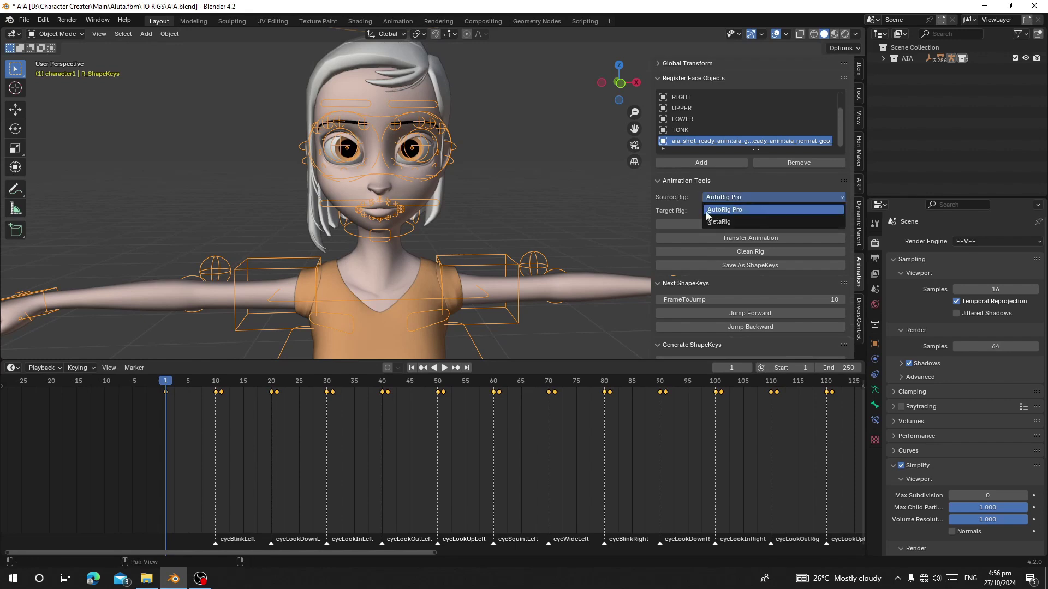
{"action": "left_click", "coordinate": [712, 197]}
{"action": "left_click", "coordinate": [715, 197]}
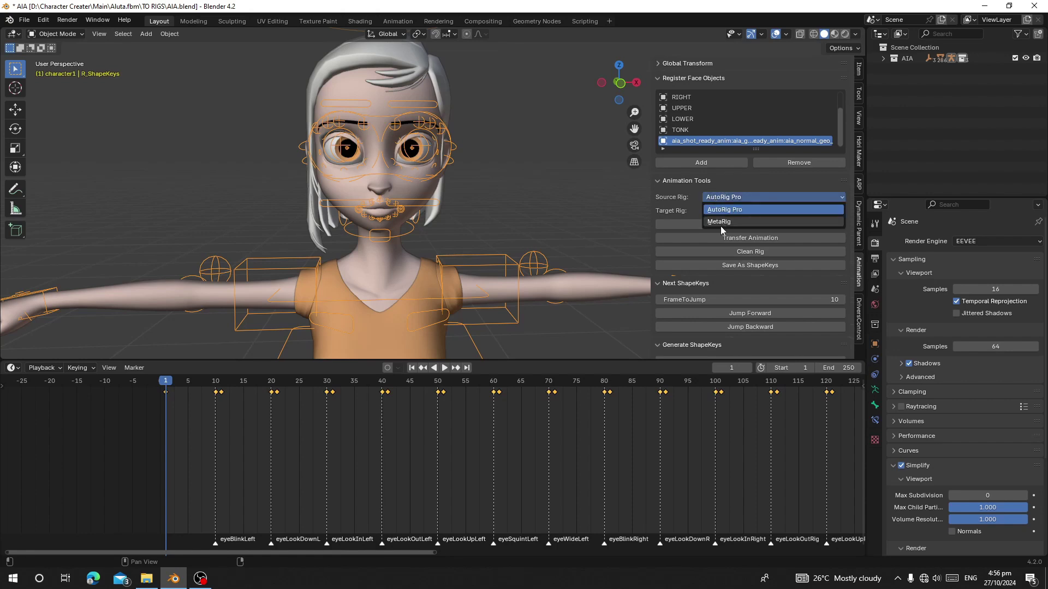
{"action": "left_click", "coordinate": [722, 198]}
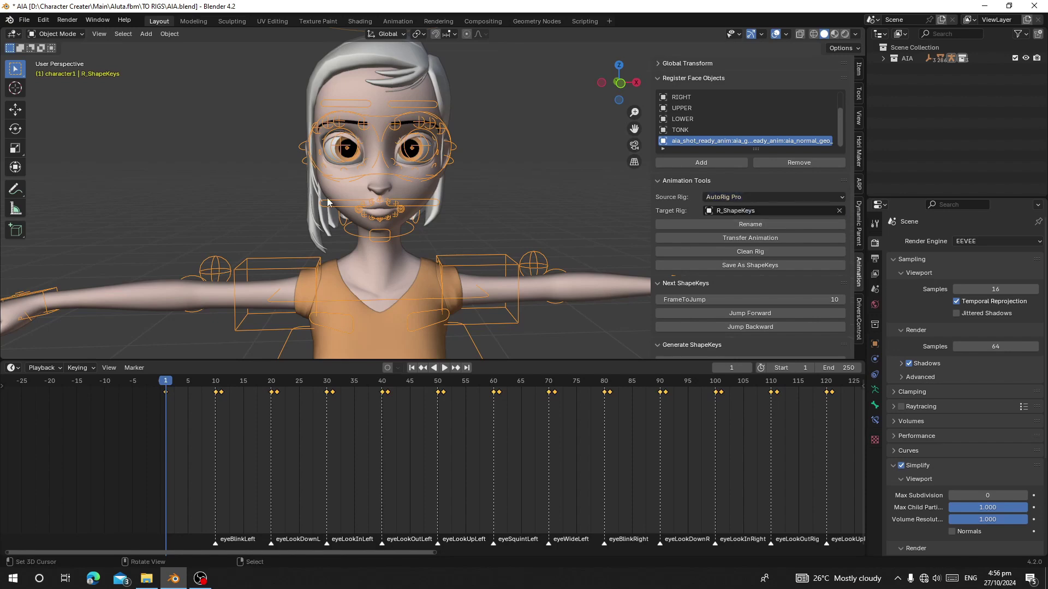
Play the transferred facial animation and view the face and the full range of keyframes
{"action": "middle_click_drag", "start_coordinate": [370, 221], "coordinate": [349, 234]}
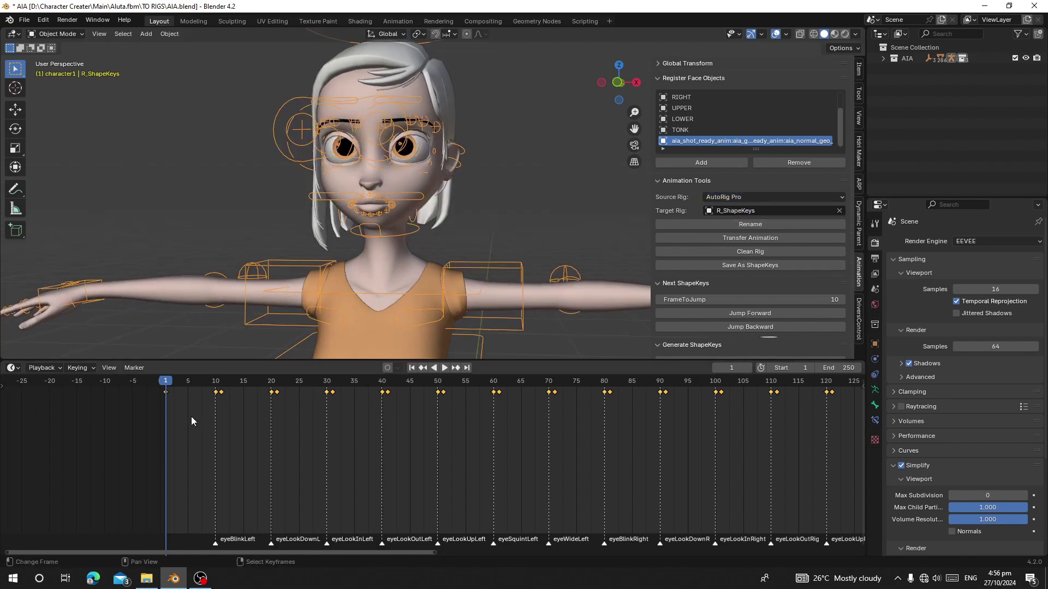
{"action": "scroll", "coordinate": [193, 412], "scroll_direction": "up", "scroll_amount": 4}
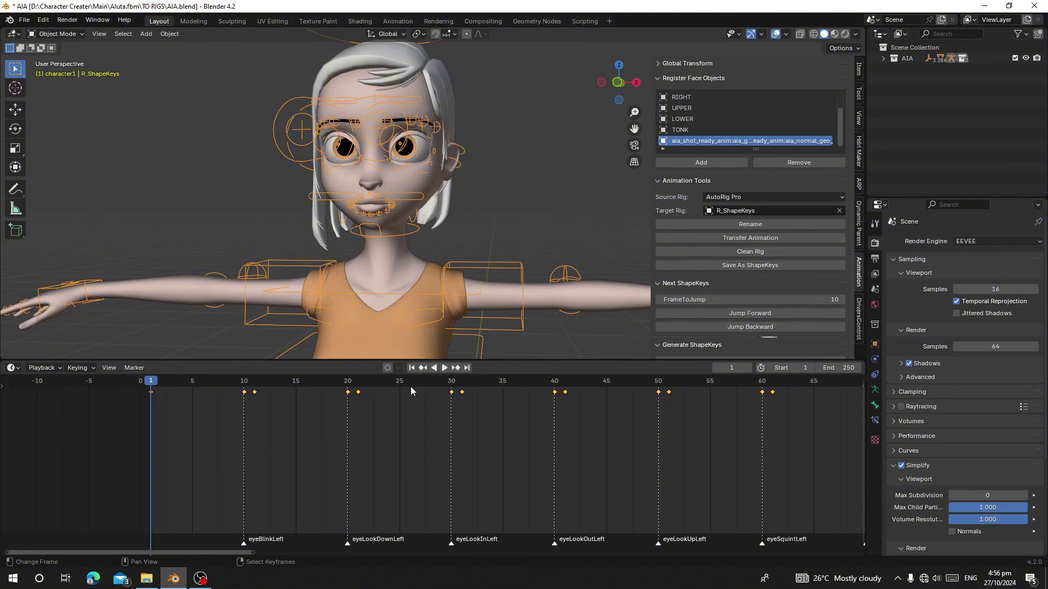
{"action": "left_click", "coordinate": [447, 369]}
{"action": "scroll", "coordinate": [478, 178], "scroll_direction": "up", "scroll_amount": 2}
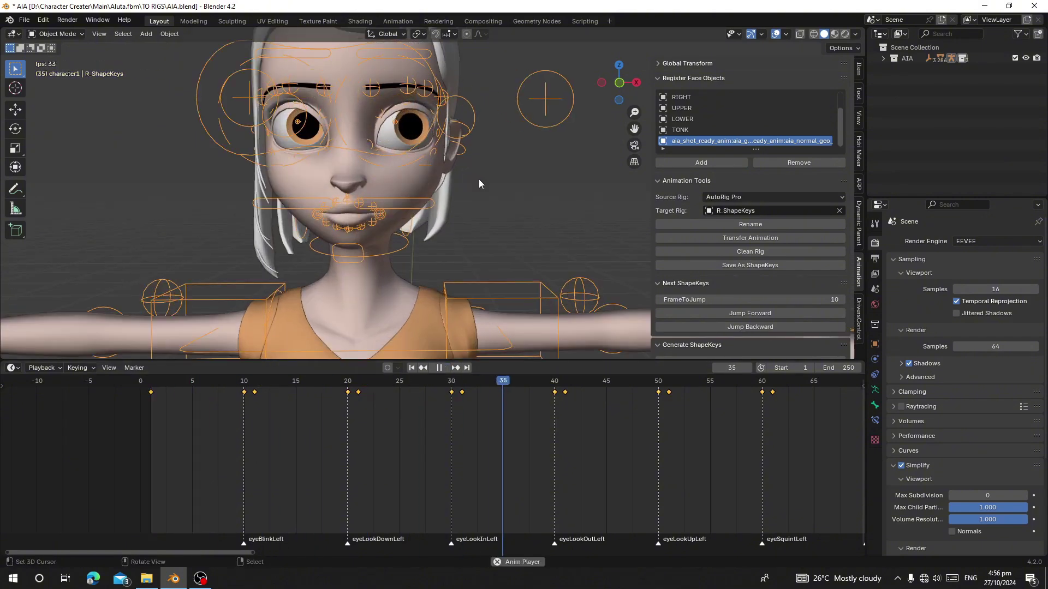
{"action": "scroll", "coordinate": [555, 418], "scroll_direction": "down", "scroll_amount": 10}
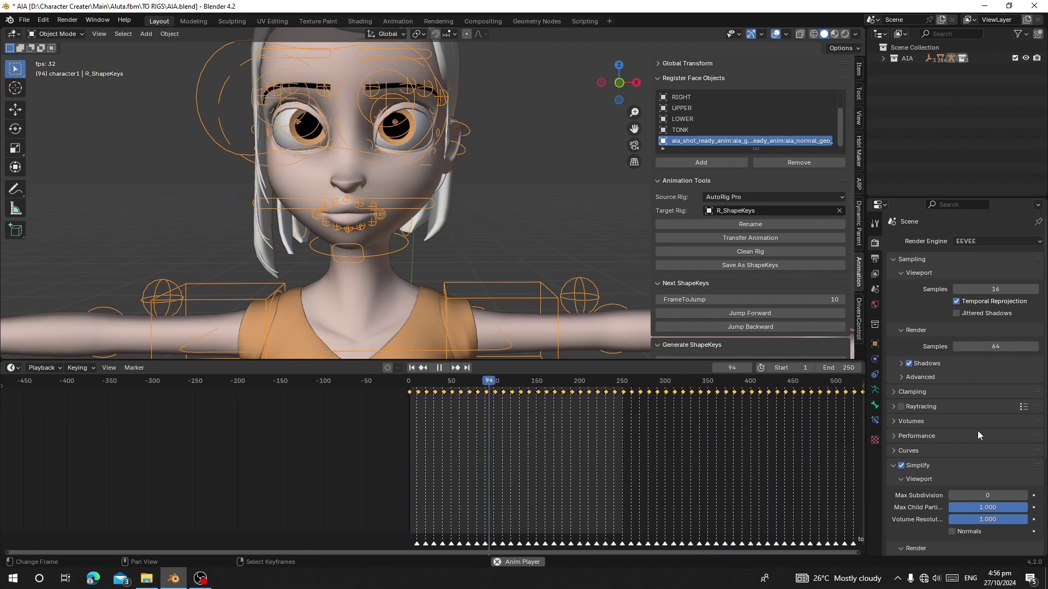
Set the scene's end frame to 534 to cover the poses up to tongueOut
{"action": "left_click_drag", "start_coordinate": [844, 368], "coordinate": [958, 368]}
{"action": "scroll", "coordinate": [810, 429], "scroll_direction": "down", "scroll_amount": 3}
{"action": "left_click_drag", "start_coordinate": [841, 368], "coordinate": [878, 368]}
{"action": "scroll", "coordinate": [401, 227], "scroll_direction": "up", "scroll_amount": 3}
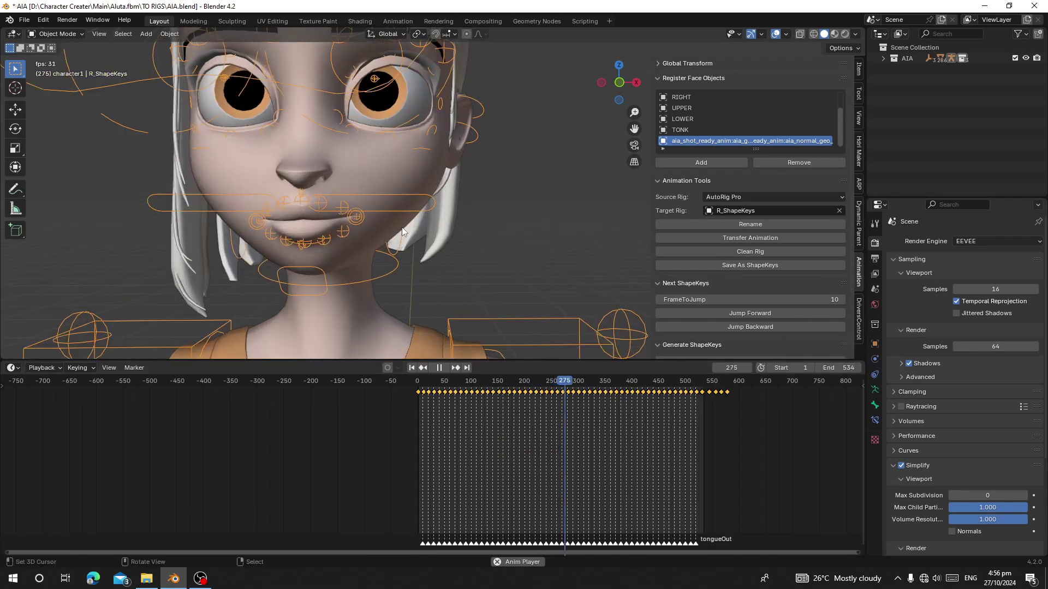
{"action": "scroll", "coordinate": [453, 250], "scroll_direction": "down", "scroll_amount": 3}
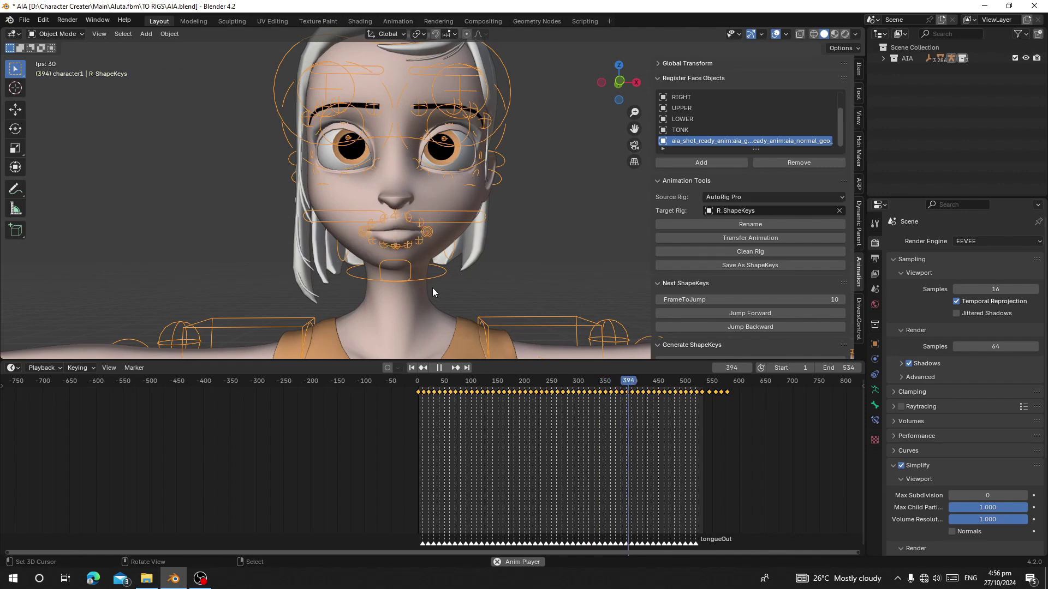
Stop the playback and go to the eyeBlinkLeft pose at frame 10
{"action": "key", "text": "space"}
{"action": "left_click", "coordinate": [412, 368]}
{"action": "scroll", "coordinate": [430, 430], "scroll_direction": "up", "scroll_amount": 8}
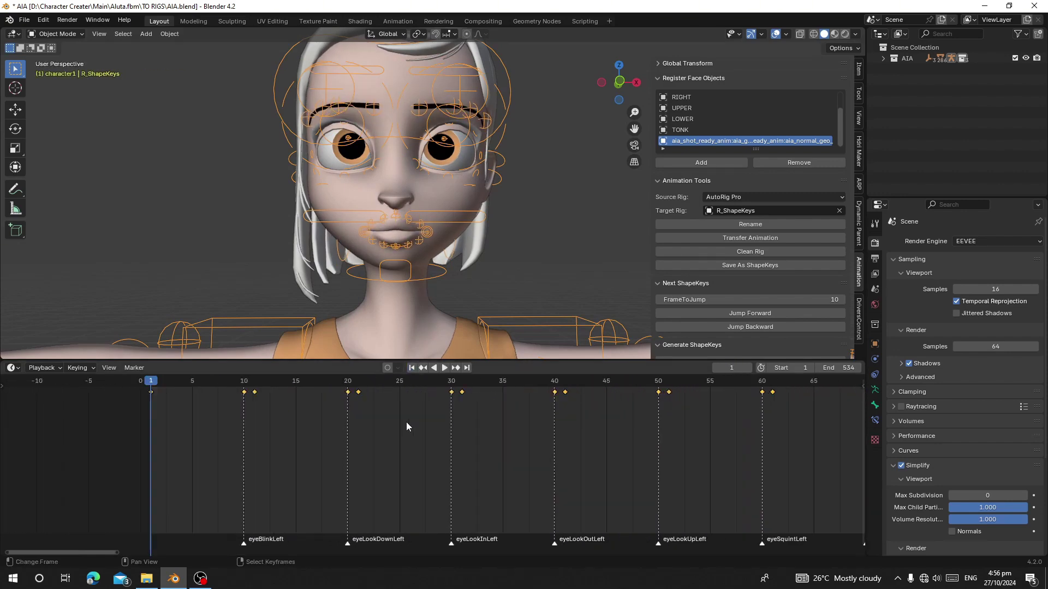
{"action": "left_click", "coordinate": [244, 411]}
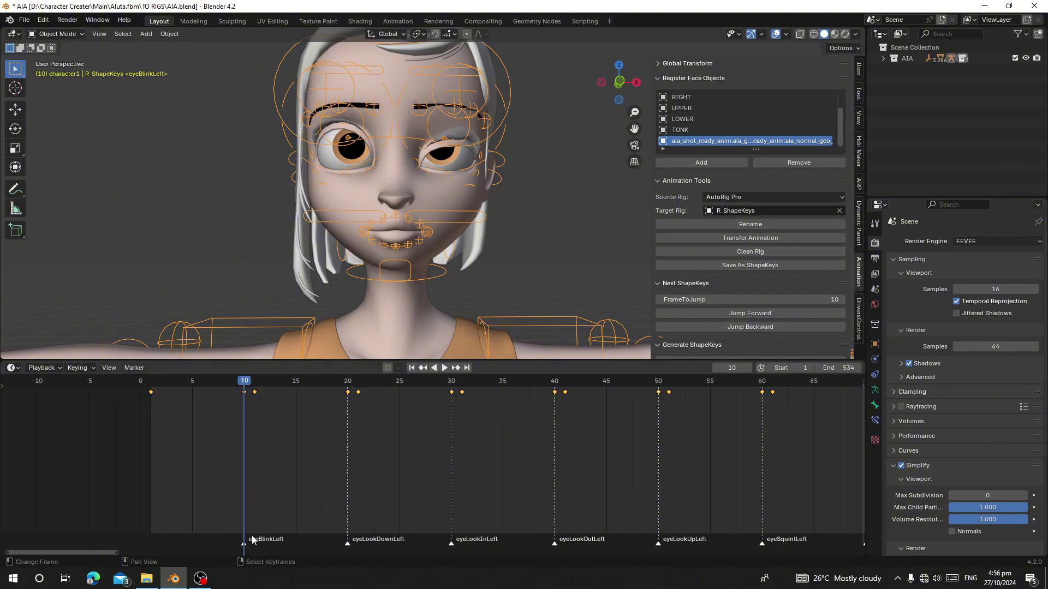
{"action": "middle_click_drag", "start_coordinate": [339, 164], "coordinate": [372, 123]}
{"action": "left_click_drag", "start_coordinate": [204, 385], "coordinate": [242, 441]}
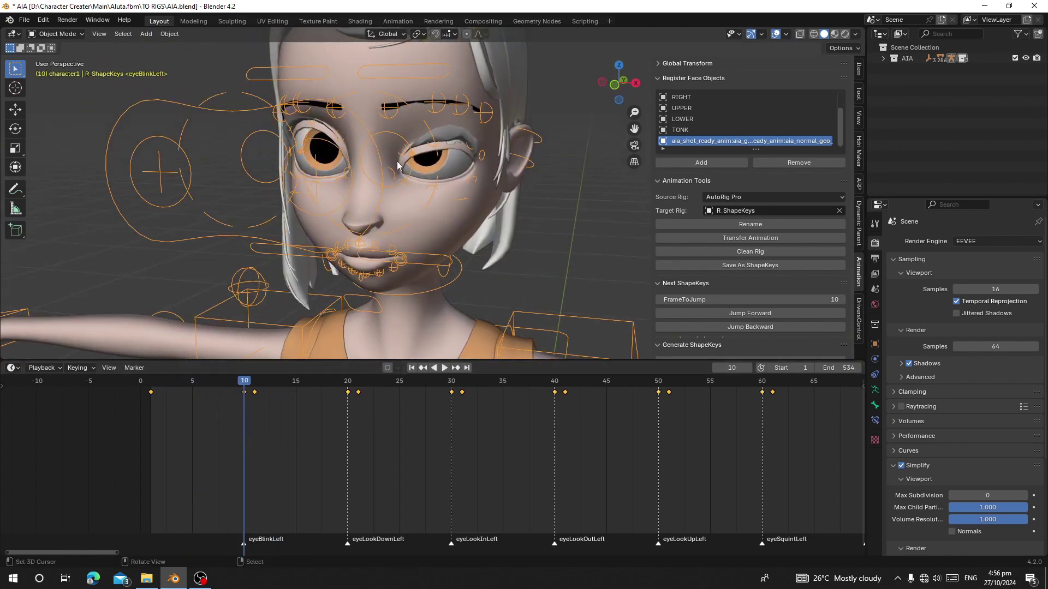
Switch the character rig to Pose Mode
{"action": "left_click", "coordinate": [209, 131]}
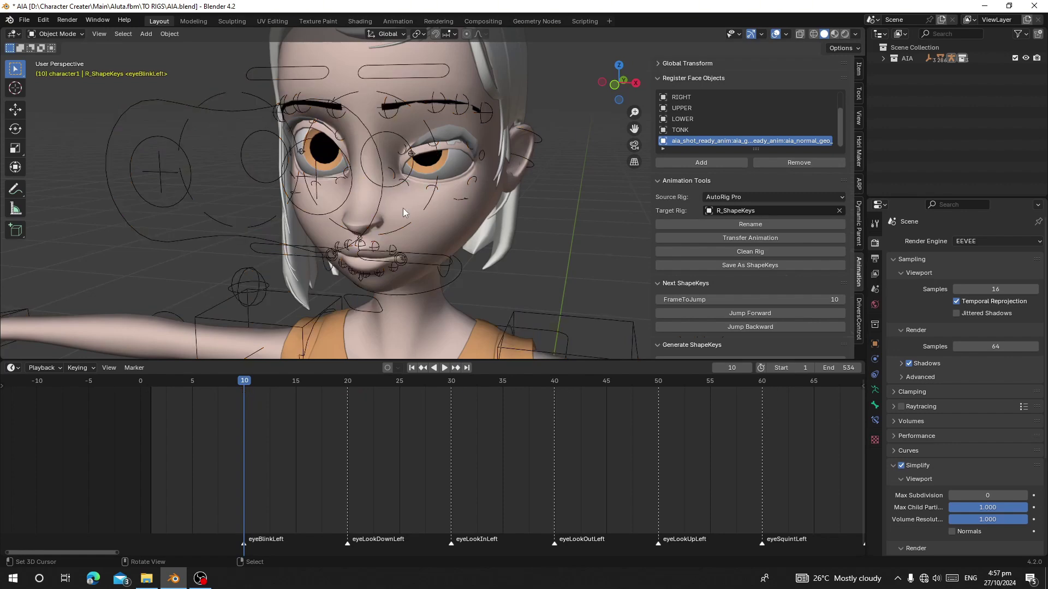
{"action": "left_click", "coordinate": [178, 115]}
{"action": "left_click", "coordinate": [67, 35]}
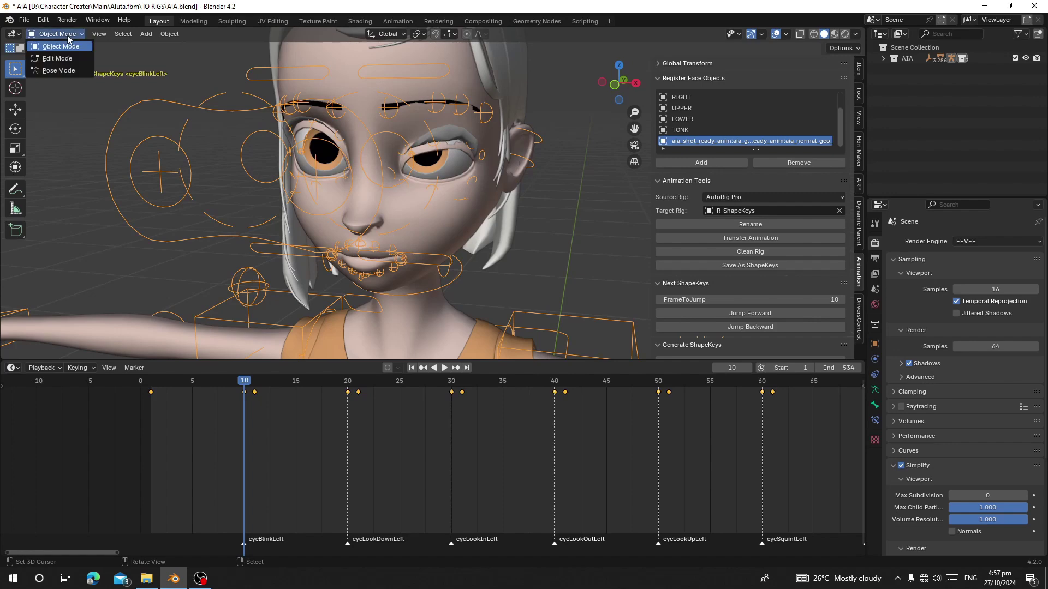
{"action": "left_click", "coordinate": [81, 70]}
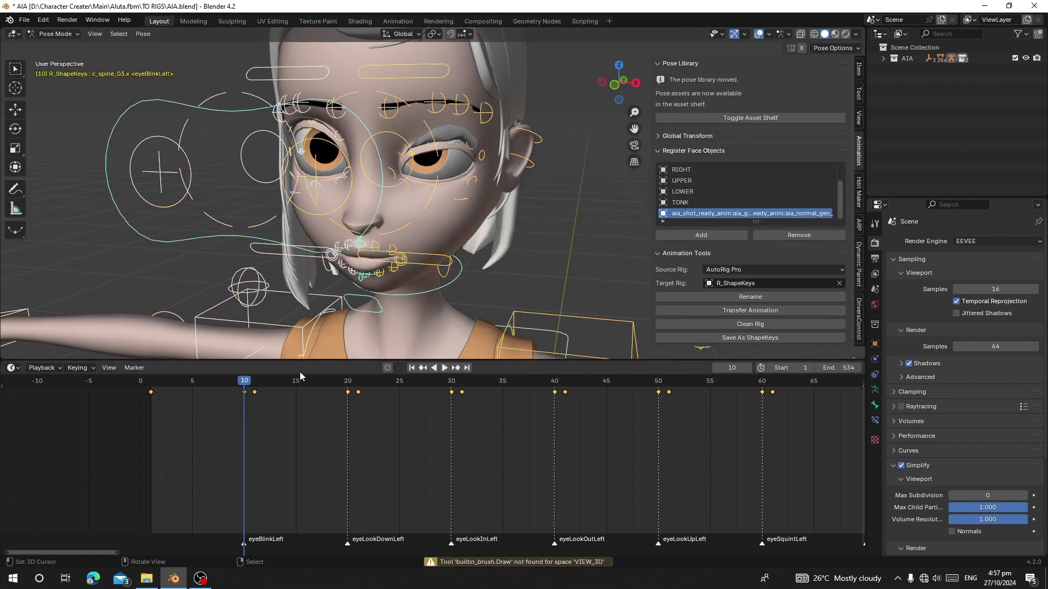
Enable auto keying and set the active keying set to Location, Rotation & Scale
{"action": "left_click", "coordinate": [388, 368]}
{"action": "left_click", "coordinate": [77, 368]}
{"action": "left_click", "coordinate": [65, 400]}
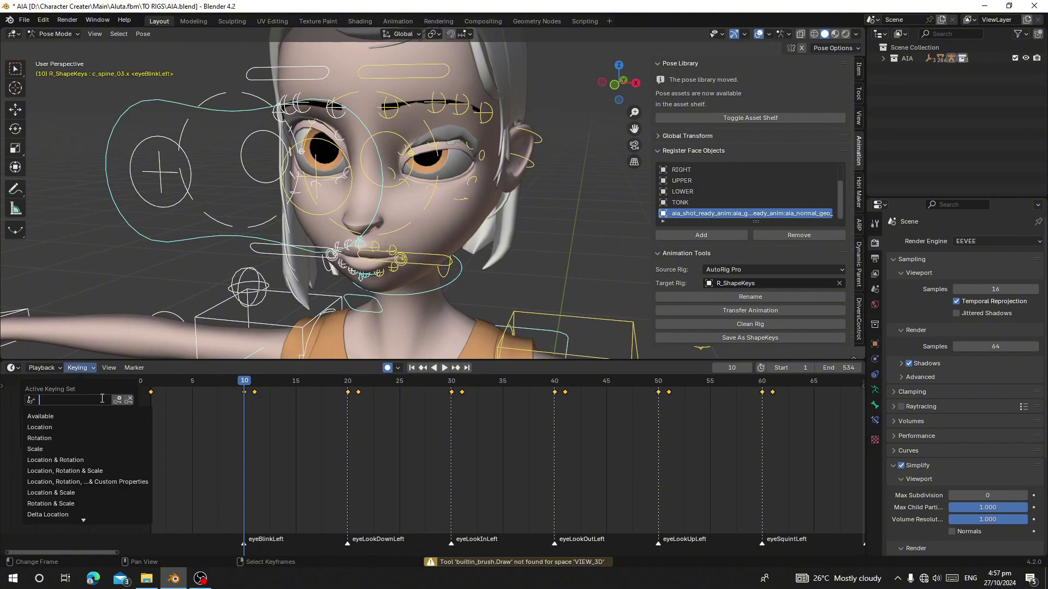
{"action": "left_click", "coordinate": [82, 476]}
Reposition the left eye's upper eyelid controls to refine the eyeBlinkLeft pose at frame 10
{"action": "right_click", "coordinate": [432, 148]}
{"action": "middle_click_drag", "start_coordinate": [449, 153], "coordinate": [425, 132]}
{"action": "key", "text": "g"}
{"action": "right_click", "coordinate": [477, 159]}
{"action": "scroll", "coordinate": [415, 156], "scroll_direction": "up", "scroll_amount": 1}
{"action": "right_click", "coordinate": [403, 133]}
{"action": "right_click", "coordinate": [409, 133]}
{"action": "key", "text": "g"}
{"action": "right_click", "coordinate": [426, 139]}
{"action": "middle_click_drag", "start_coordinate": [498, 124], "coordinate": [467, 123]}
{"action": "right_click", "coordinate": [467, 123]}
{"action": "key", "text": "g"}
{"action": "right_click", "coordinate": [441, 125]}
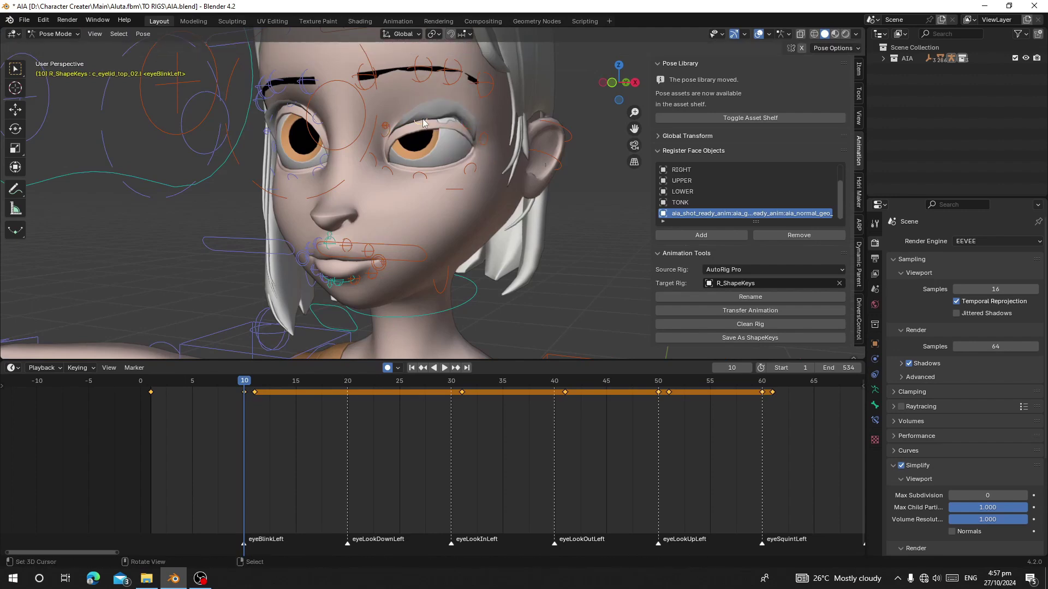
{"action": "key", "text": "g"}
{"action": "right_click", "coordinate": [433, 153]}
{"action": "middle_click_drag", "start_coordinate": [433, 153], "coordinate": [429, 143]}
In the jawOpen pose at frame 180, lower the jaw control by about 0.003 m along the global Z axis
{"action": "middle_click_drag", "start_coordinate": [480, 466], "coordinate": [440, 465]}
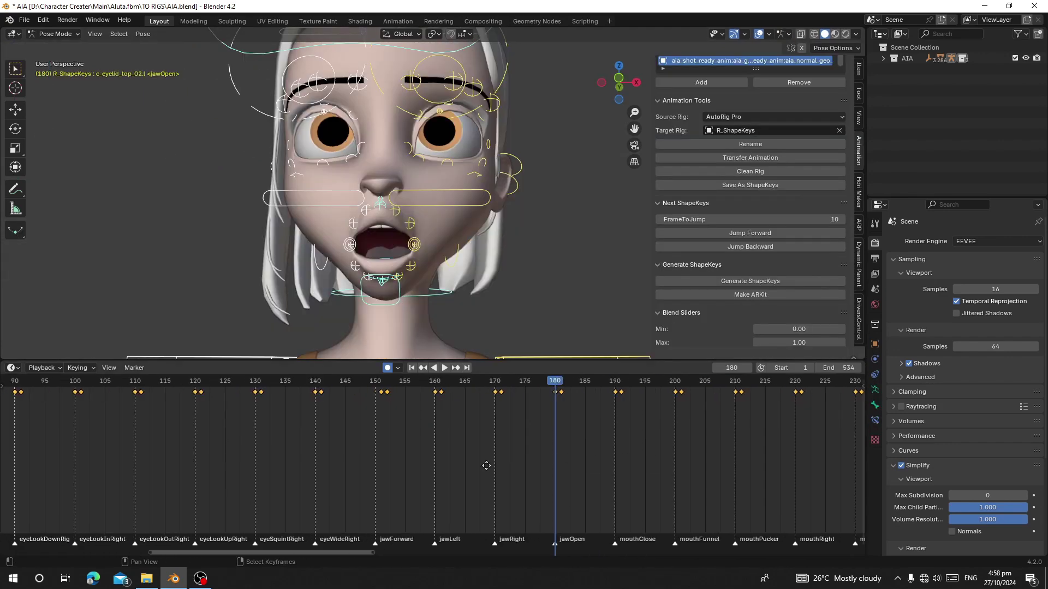
{"action": "left_click", "coordinate": [398, 307]}
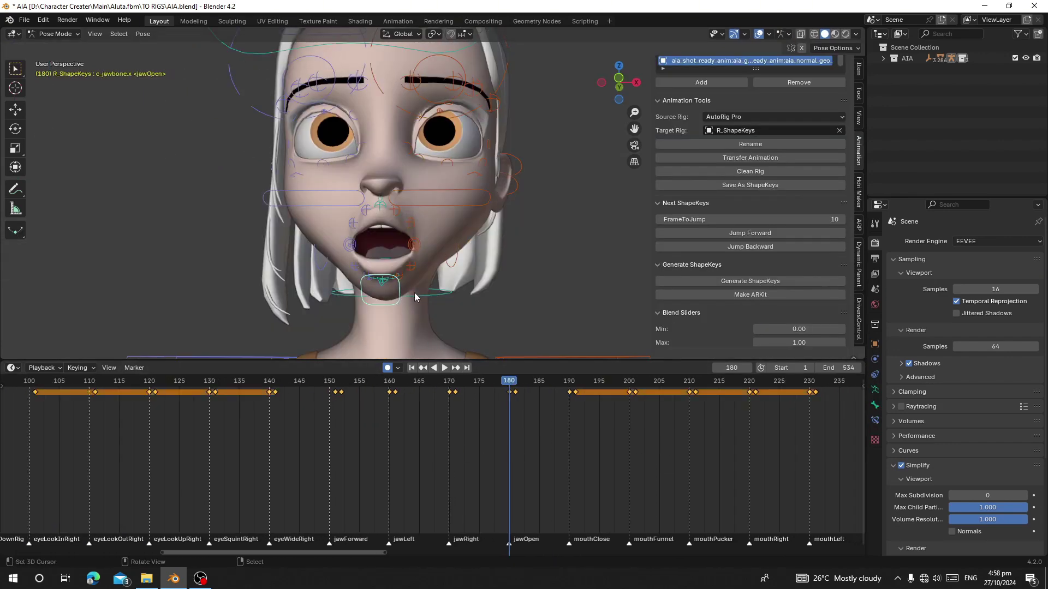
{"action": "key", "text": "g"}
{"action": "key", "text": "z"}
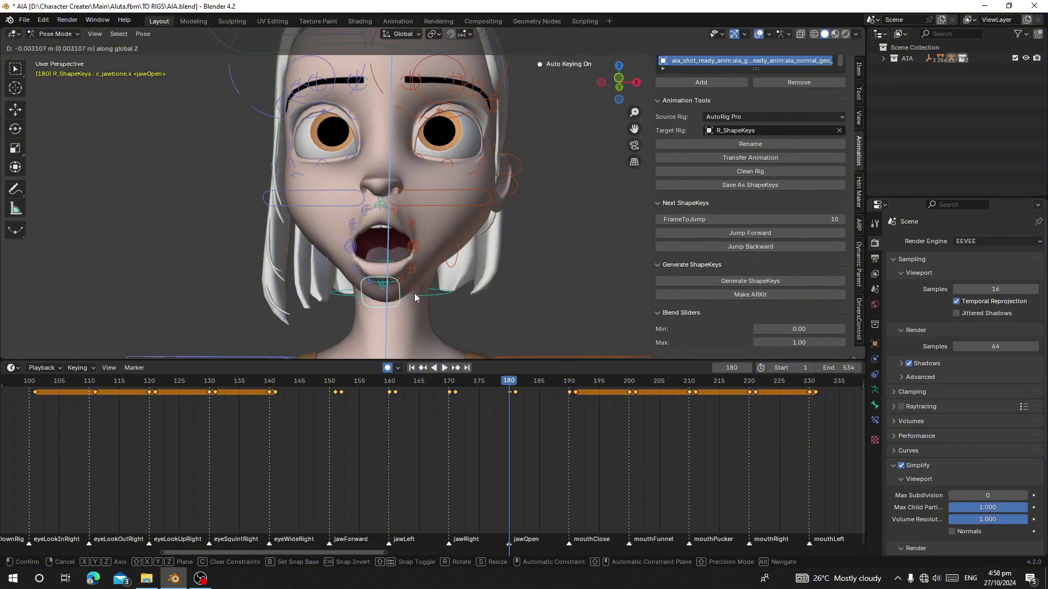
{"action": "left_click", "coordinate": [414, 297]}
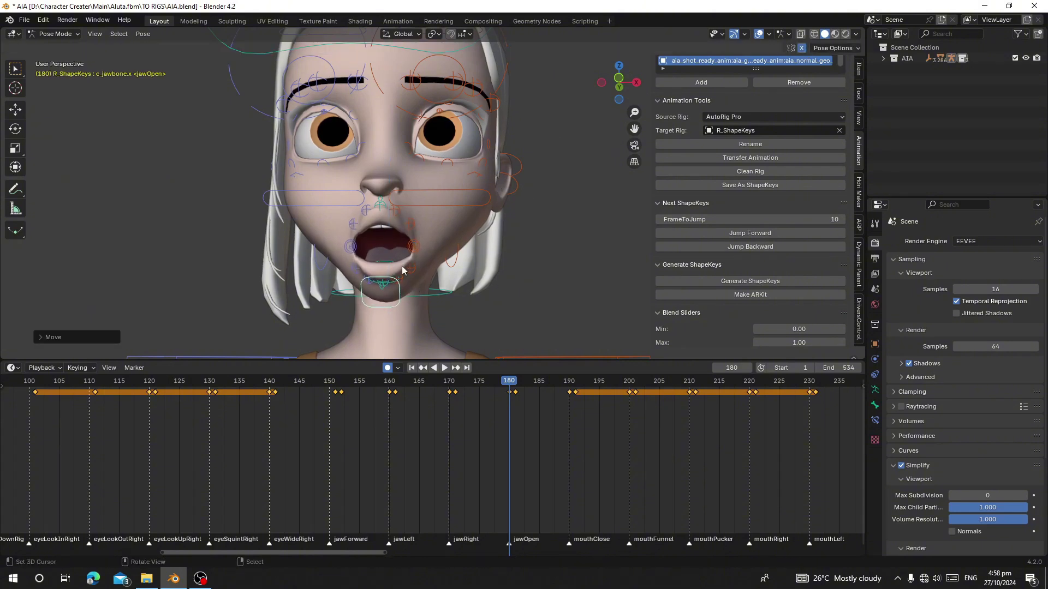
With X-axis mirroring on, move the left lip corner and left upper lip controls to adjust the open mouth's shape
{"action": "left_click", "coordinate": [411, 248]}
{"action": "key", "text": "g"}
{"action": "left_click", "coordinate": [429, 259]}
{"action": "left_click", "coordinate": [413, 224]}
{"action": "key", "text": "g"}
{"action": "left_click", "coordinate": [420, 230]}
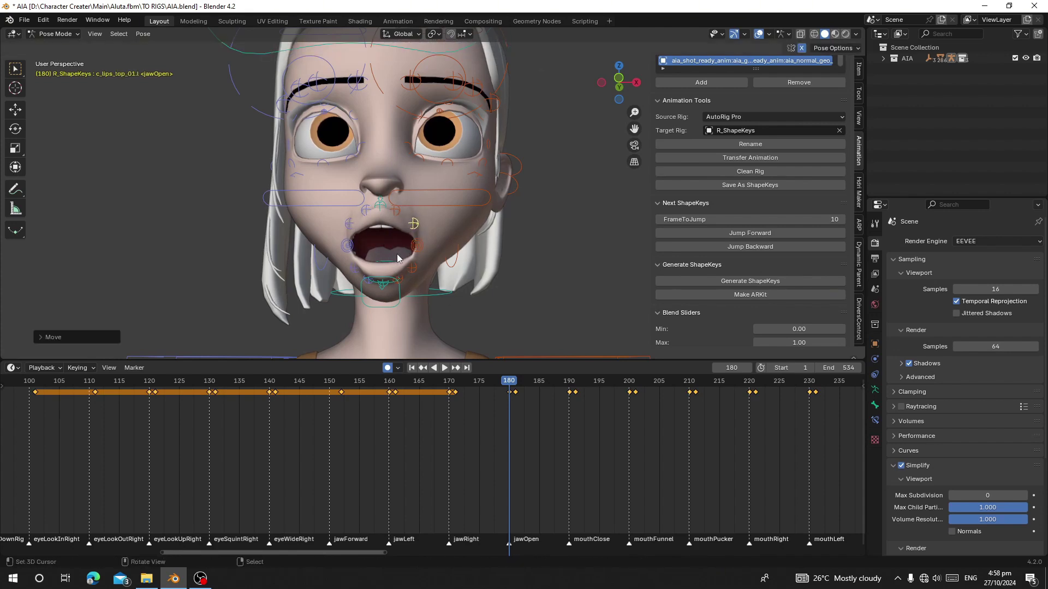
Keyframe all rig controls for the jawOpen pose and jump forward 10 frames to the mouthClose pose
{"action": "key", "text": "a"}
{"action": "key", "text": "i"}
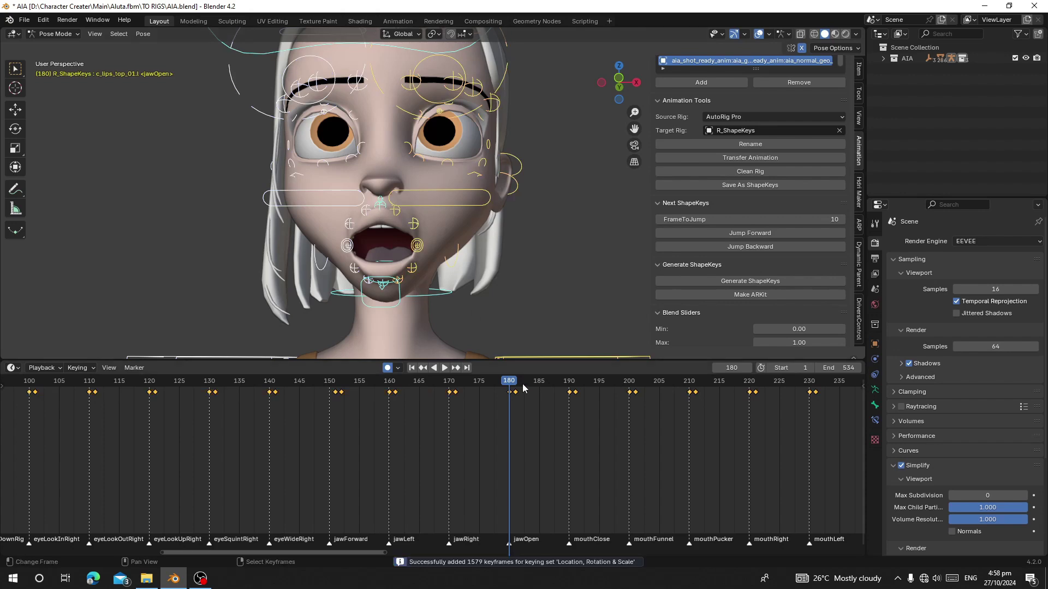
{"action": "key", "text": "space"}
{"action": "key", "text": "space"}
{"action": "left_click", "coordinate": [750, 233]}
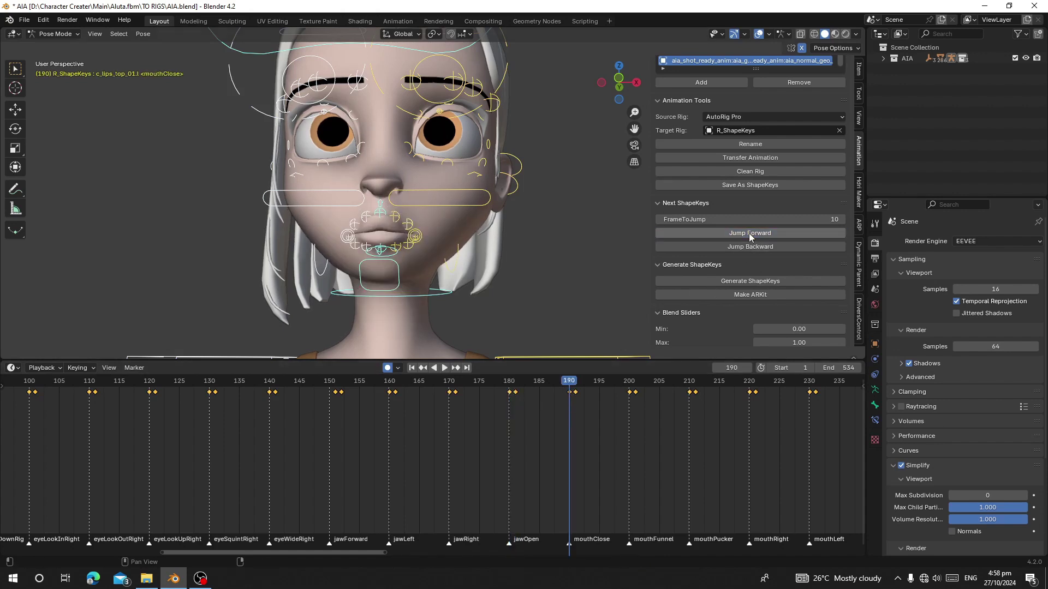
{"action": "middle_click_drag", "start_coordinate": [573, 546], "coordinate": [484, 544]}
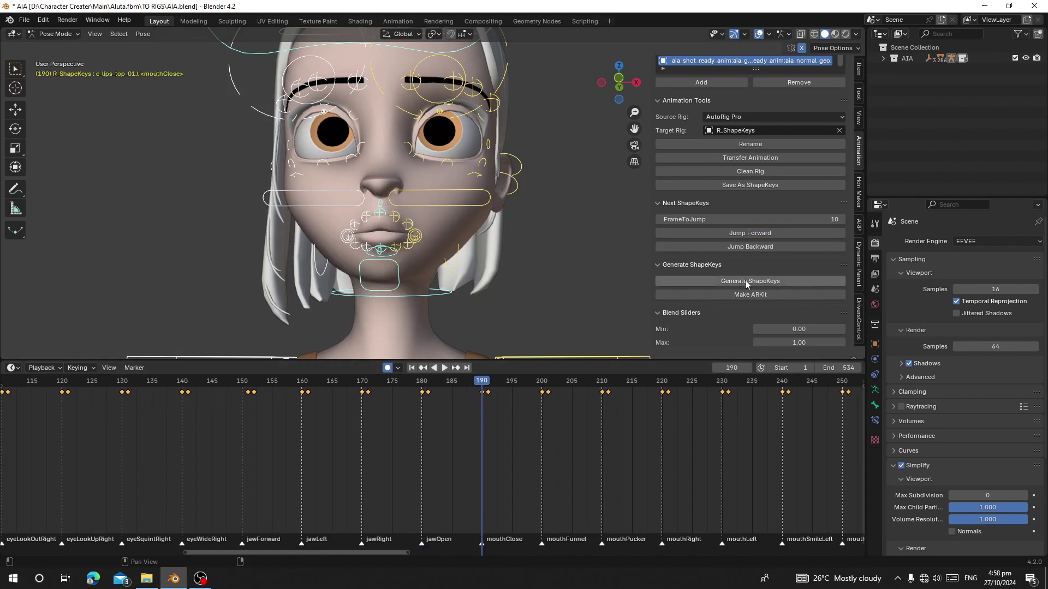
Step forward from mouthClose in 10-frame jumps to review the remaining facial poses, up to browOuterUpLeft at frame 450
{"action": "left_click", "coordinate": [734, 235]}
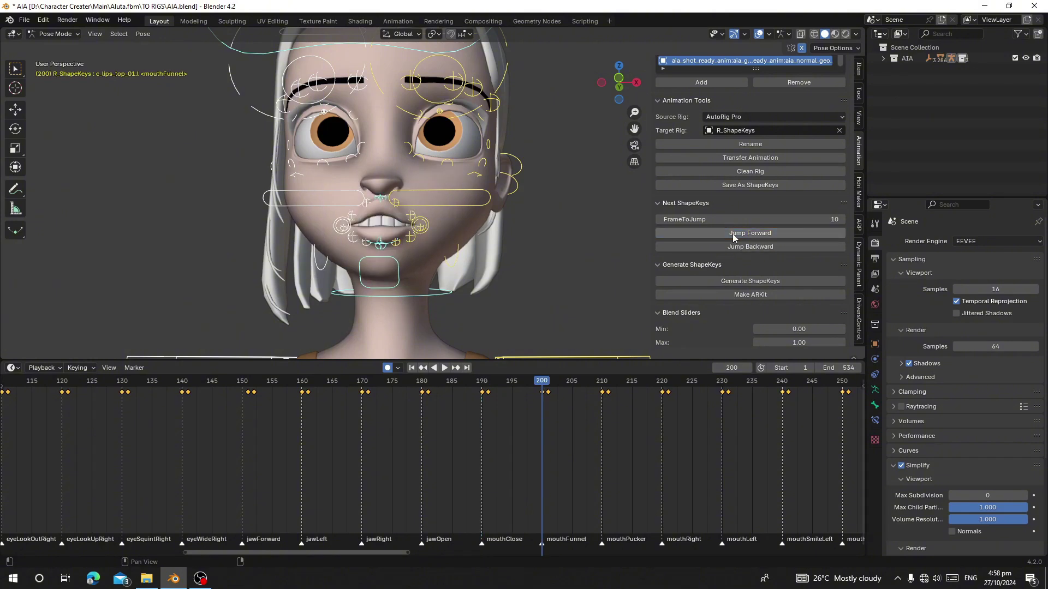
{"action": "left_click", "coordinate": [733, 234]}
{"action": "left_click", "coordinate": [733, 234]}
{"action": "left_click", "coordinate": [732, 234]}
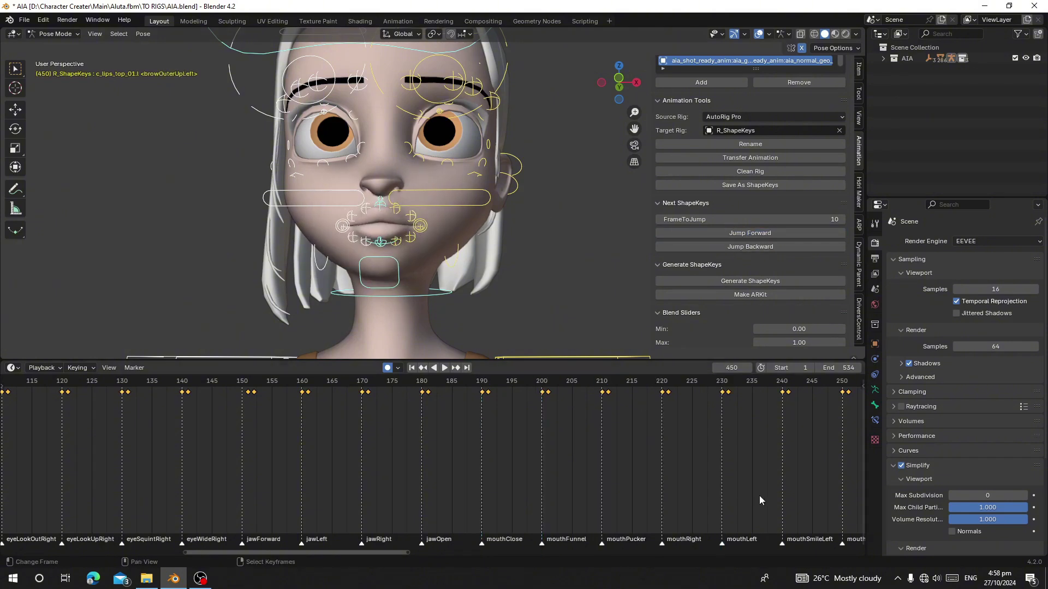
{"action": "scroll", "coordinate": [425, 421], "scroll_direction": "down", "scroll_amount": 3}
Return to frame 1 and play back the facial pose animation
{"action": "left_click", "coordinate": [411, 369]}
{"action": "left_click", "coordinate": [444, 368]}
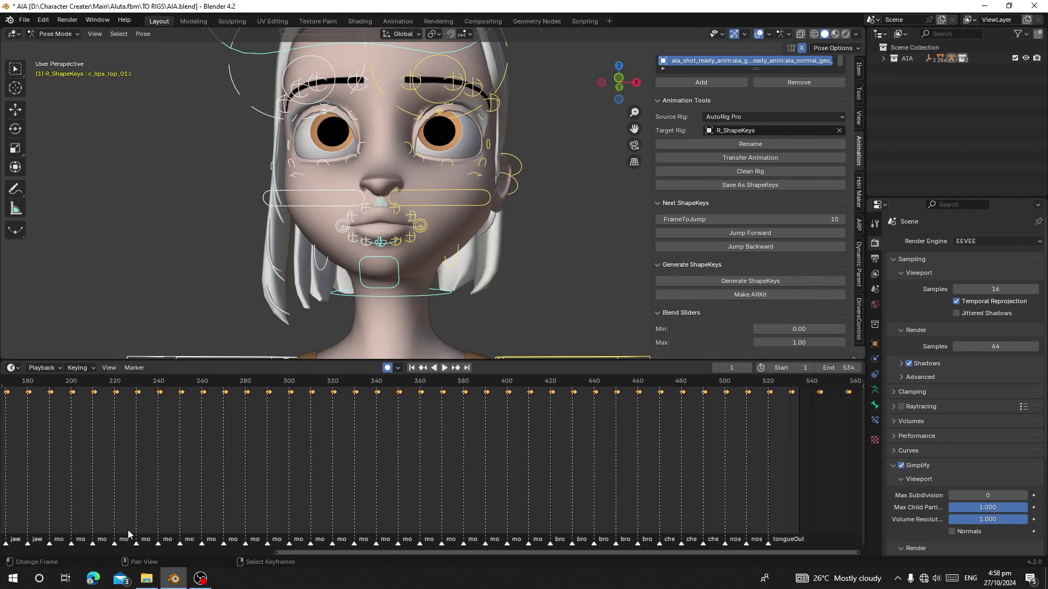
{"action": "left_click_drag", "start_coordinate": [242, 471], "coordinate": [339, 457]}
{"action": "key", "text": "space"}
With the head mesh selected at frame 1, generate shape keys for the registered face objects
{"action": "scroll", "coordinate": [339, 453], "scroll_direction": "up", "scroll_amount": 8}
{"action": "middle_click_drag", "start_coordinate": [328, 460], "coordinate": [388, 473]}
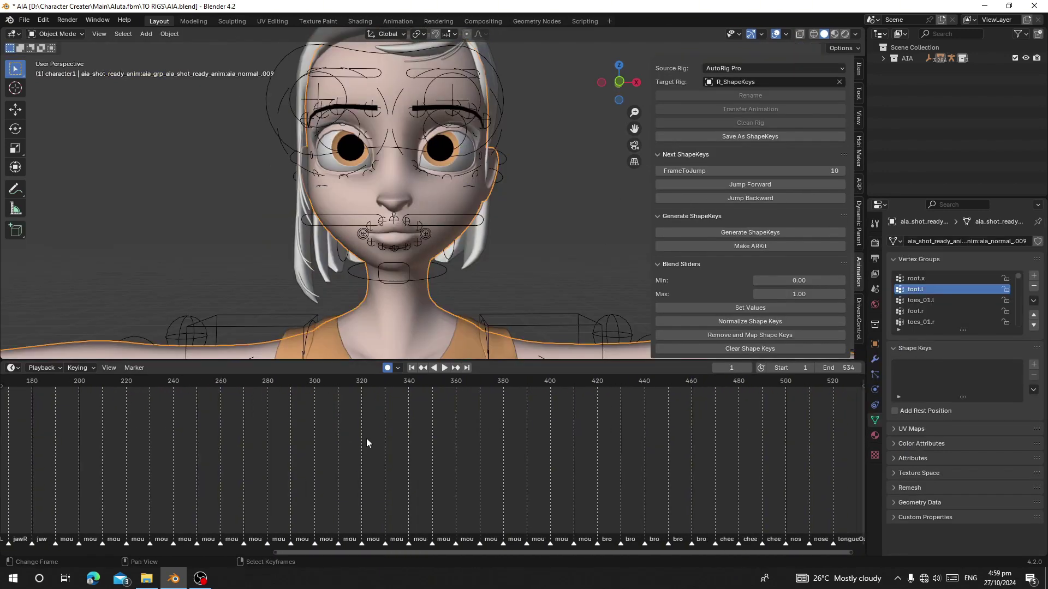
{"action": "scroll", "coordinate": [365, 438], "scroll_direction": "left", "scroll_amount": 2, "text": "ctrl"}
{"action": "middle_click_drag", "start_coordinate": [281, 447], "coordinate": [391, 446]}
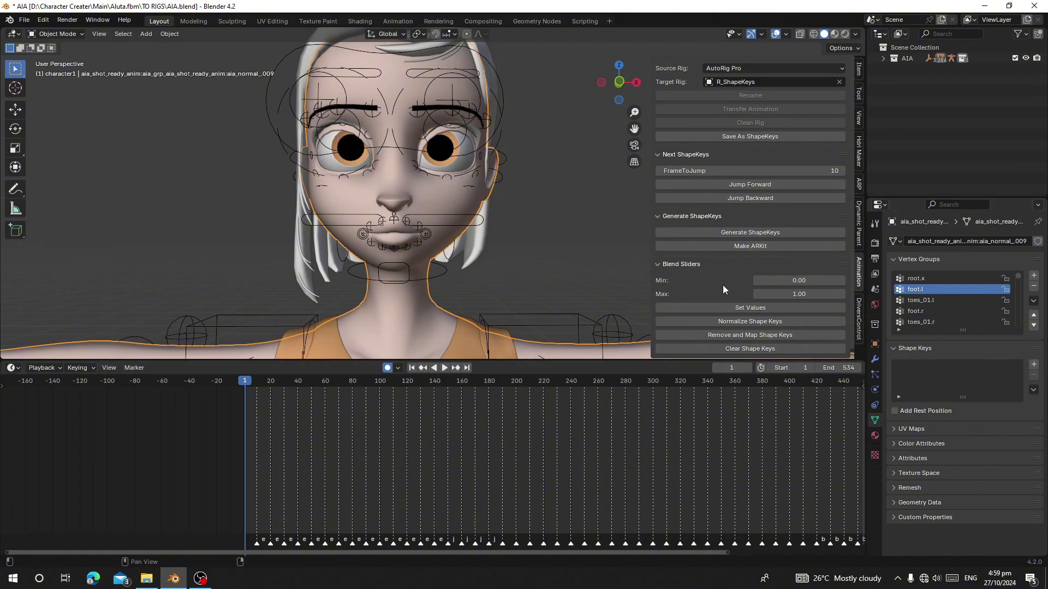
{"action": "scroll", "coordinate": [712, 254], "scroll_direction": "up", "scroll_amount": 4}
{"action": "scroll", "coordinate": [705, 221], "scroll_direction": "down", "scroll_amount": 4}
{"action": "left_click", "coordinate": [735, 235]}
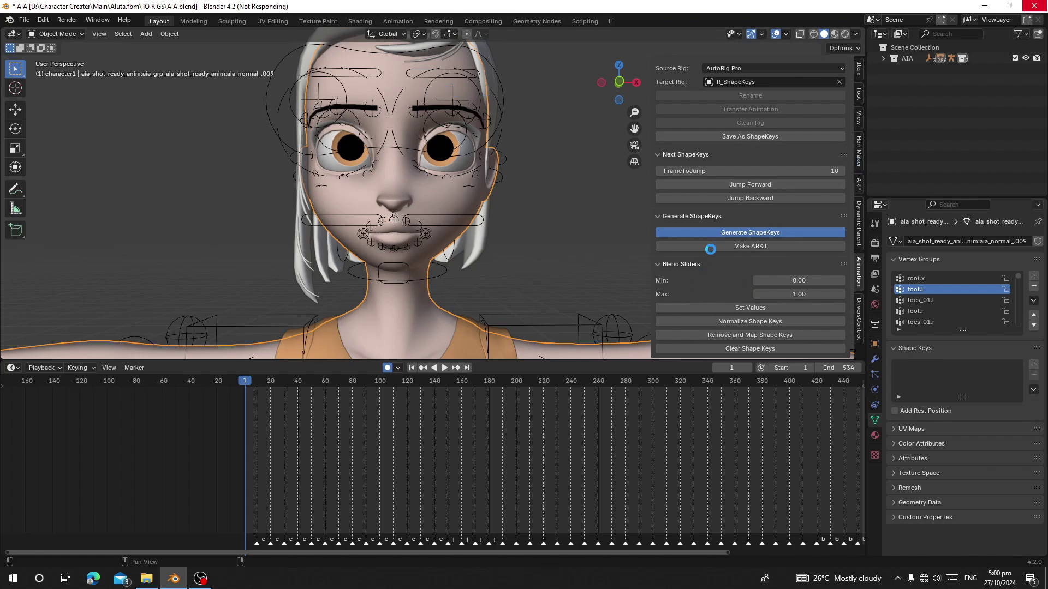
Review the registered face objects and the shape keys generated on the eyebrows mesh
{"action": "scroll", "coordinate": [711, 250], "scroll_direction": "up", "scroll_amount": 5}
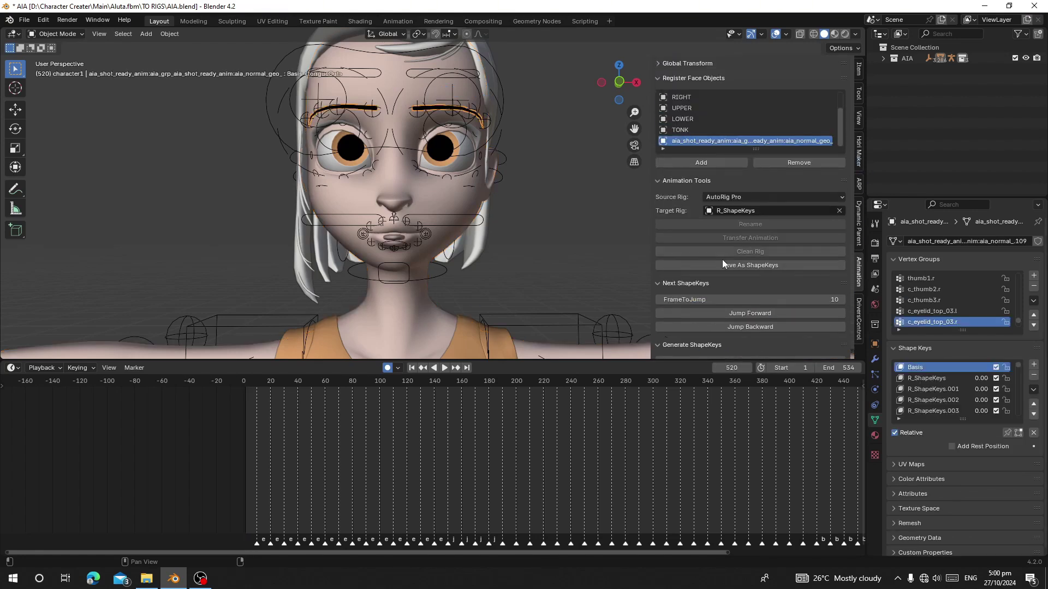
{"action": "scroll", "coordinate": [698, 120], "scroll_direction": "down", "scroll_amount": 2}
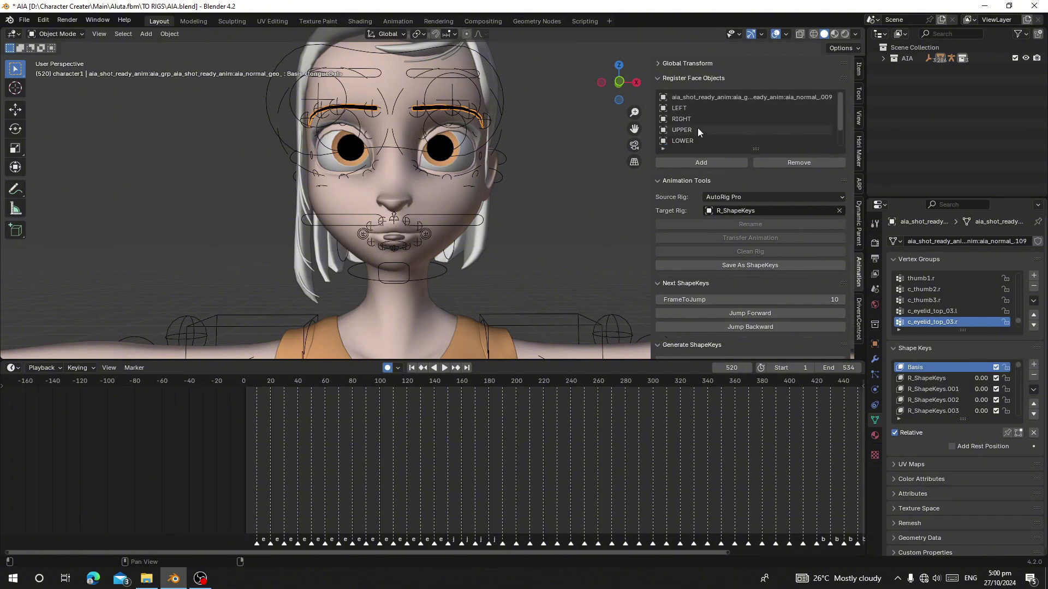
{"action": "left_click", "coordinate": [714, 140]}
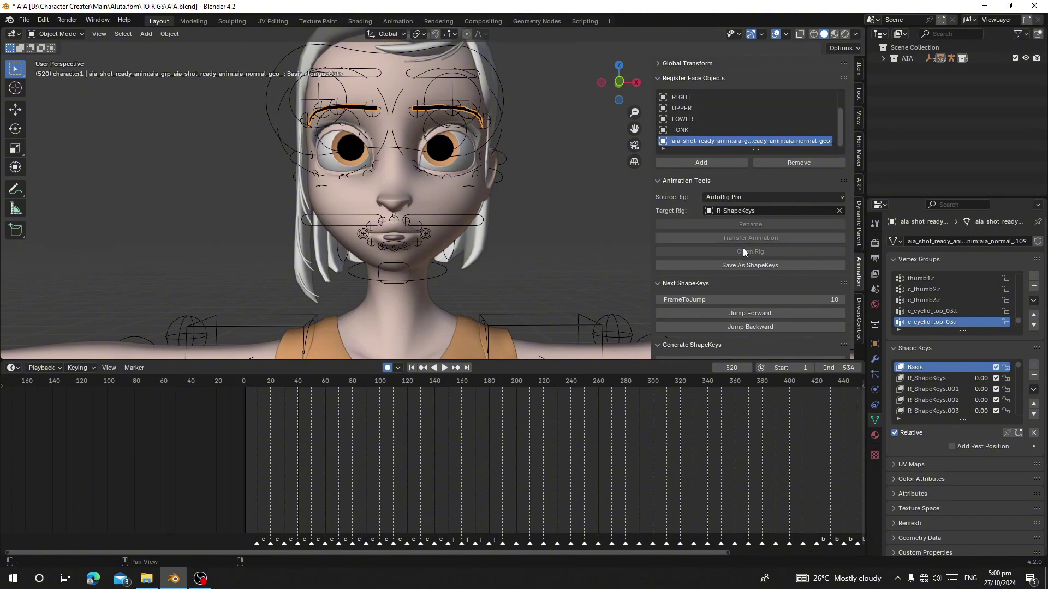
{"action": "scroll", "coordinate": [742, 247], "scroll_direction": "down", "scroll_amount": 6}
{"action": "scroll", "coordinate": [987, 372], "scroll_direction": "down", "scroll_amount": 1}
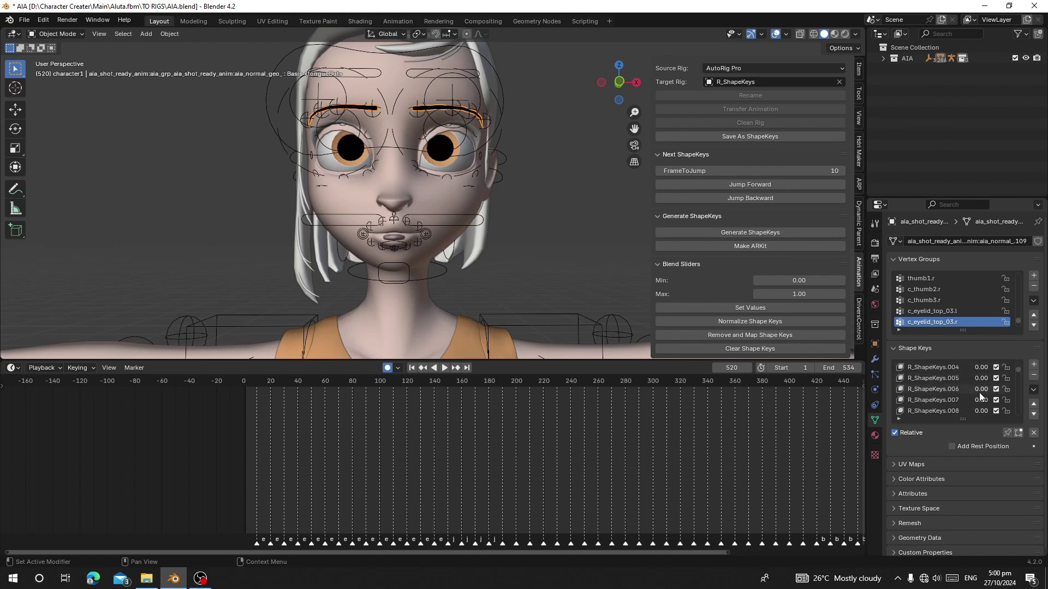
{"action": "scroll", "coordinate": [979, 392], "scroll_direction": "up", "scroll_amount": 1}
Inspect the shape keys generated on the left eye and head meshes, and scrub the animation to frame 116
{"action": "right_click", "coordinate": [458, 168]}
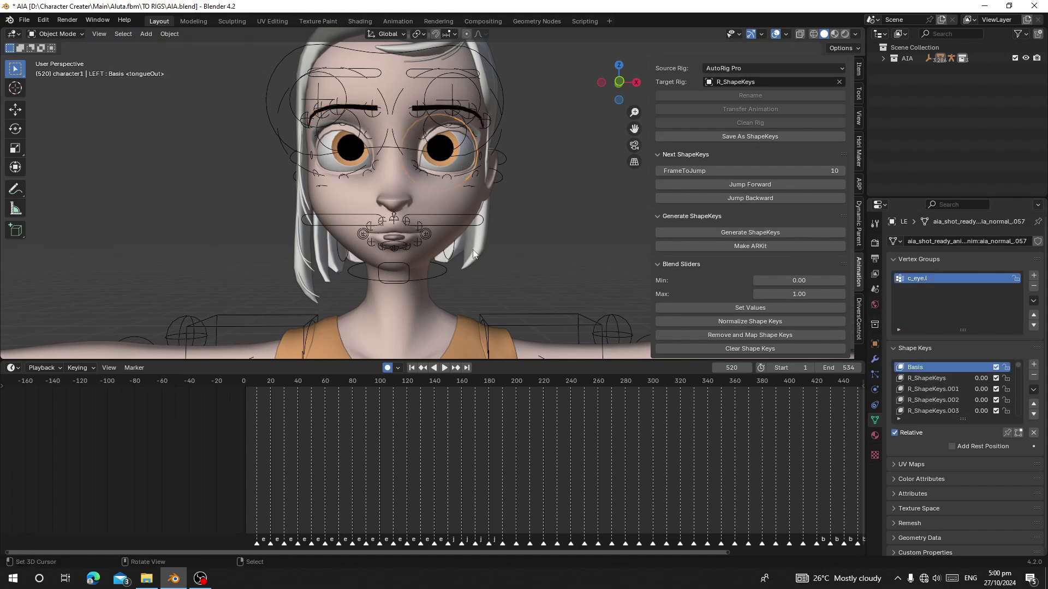
{"action": "right_click", "coordinate": [449, 209]}
{"action": "mouse_move", "coordinate": [419, 394]}
{"action": "left_mouse_down"}
{"action": "mouse_move", "coordinate": [433, 391]}
{"action": "mouse_move", "coordinate": [402, 391]}
{"action": "left_mouse_up"}
{"action": "key", "text": "space"}
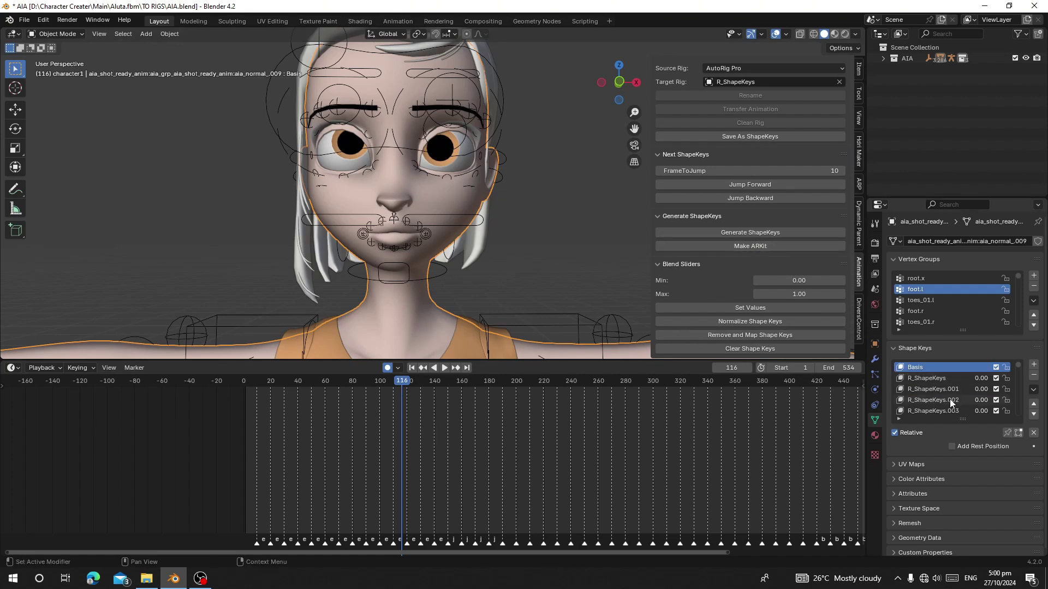
Convert the generated shape keys to ARKit names and check them on the left eye, head and right eye meshes
{"action": "left_click", "coordinate": [749, 247]}
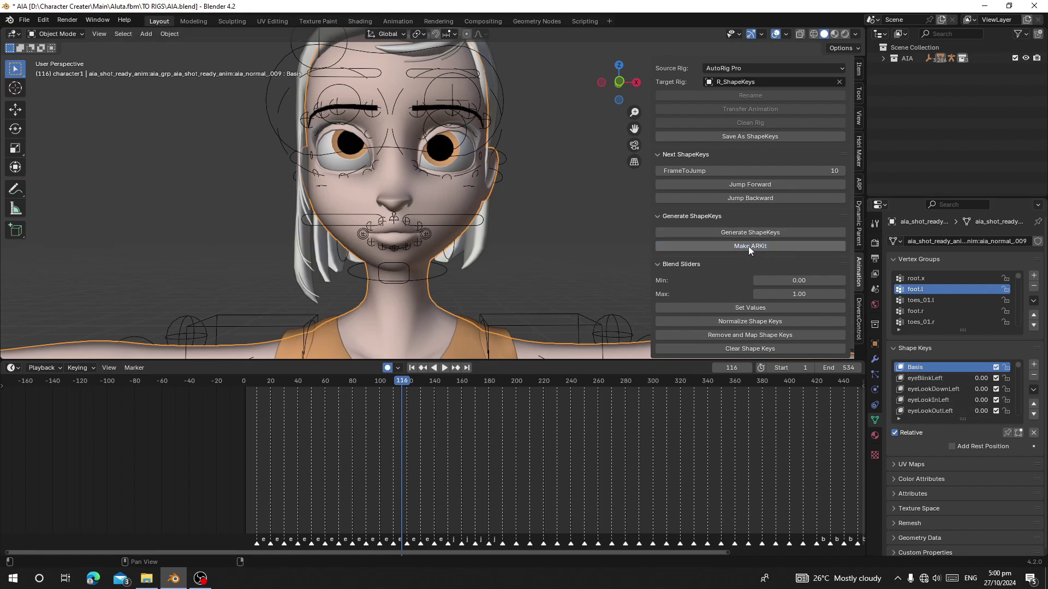
{"action": "right_click", "coordinate": [458, 161]}
{"action": "right_click", "coordinate": [439, 207]}
{"action": "right_click", "coordinate": [358, 161]}
Play the pose animation and scrub it to frame 134
{"action": "key", "text": "space"}
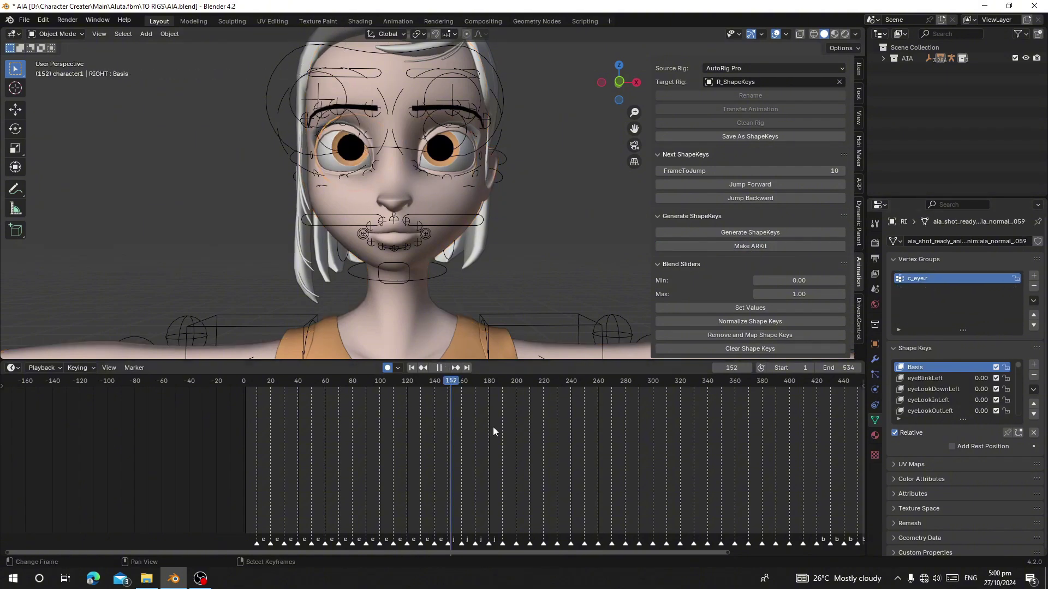
{"action": "left_click", "coordinate": [313, 429]}
{"action": "left_click_drag", "start_coordinate": [313, 429], "coordinate": [426, 382]}
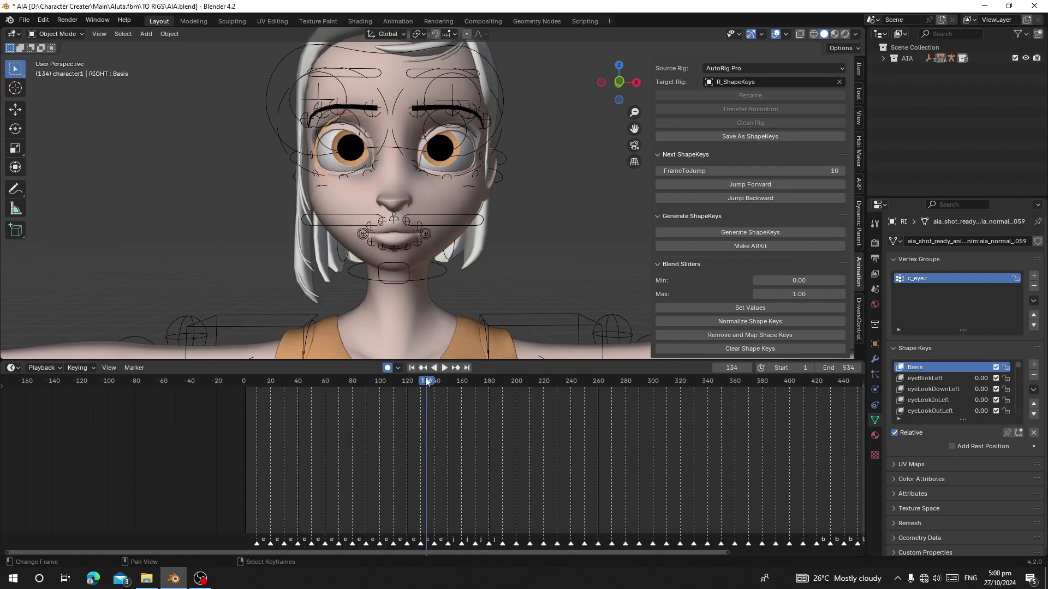
Clean the pose animation off the R_ShapeKeys rig, check playback and return to frame 1
{"action": "left_click", "coordinate": [441, 274]}
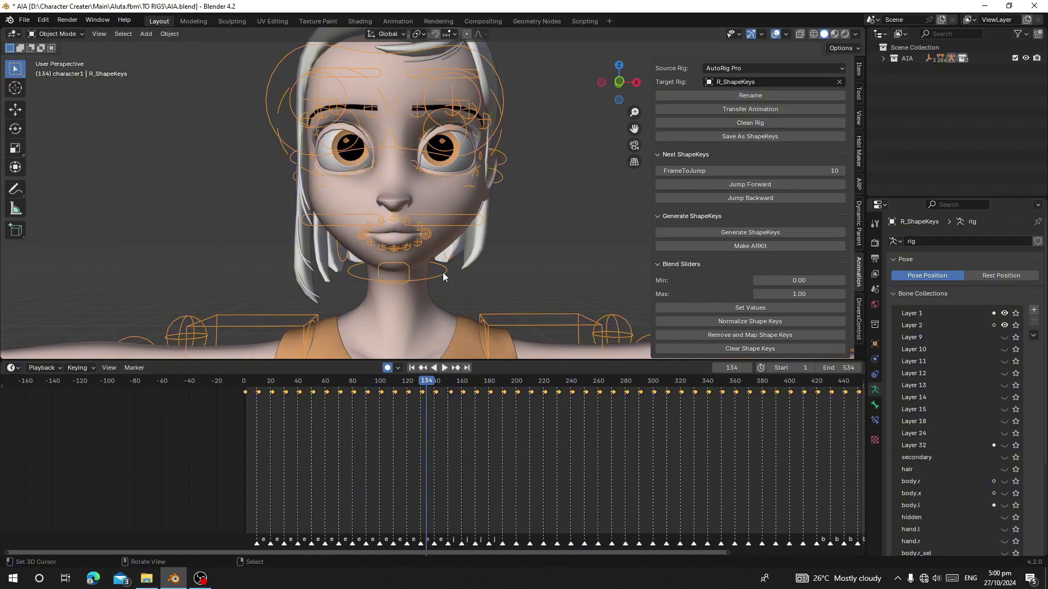
{"action": "left_click", "coordinate": [748, 123]}
{"action": "key", "text": "space"}
{"action": "left_click_drag", "start_coordinate": [603, 415], "coordinate": [414, 386]}
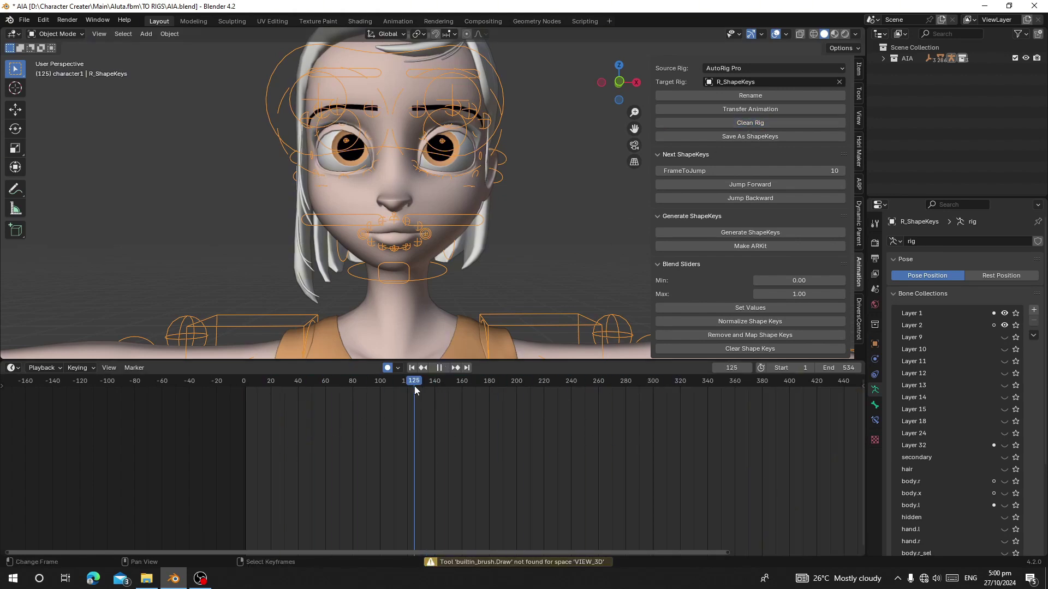
{"action": "left_click", "coordinate": [413, 368]}
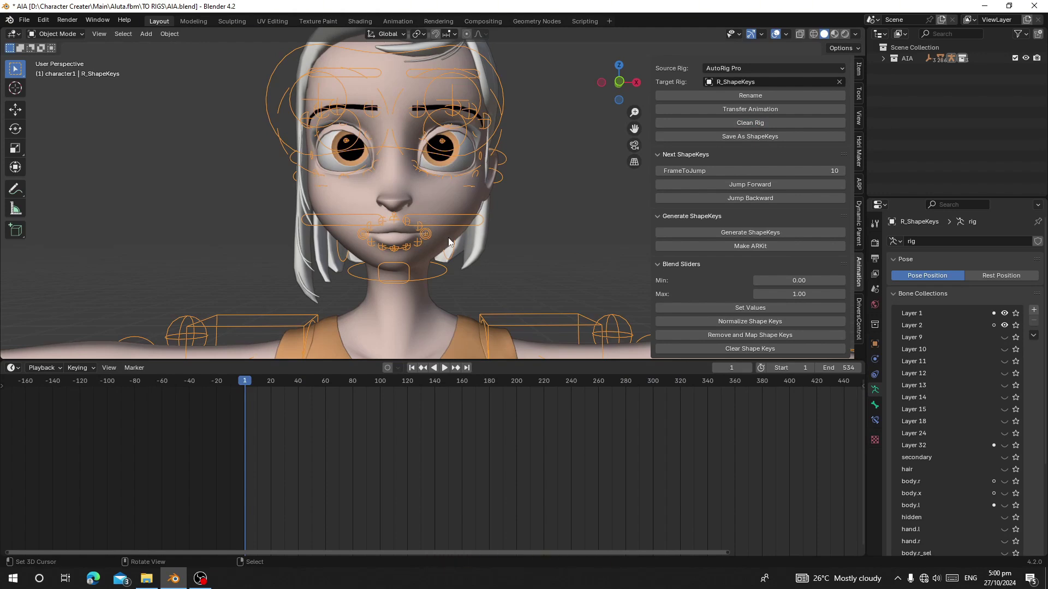
Select the head mesh and test its eyeBlinkLeft shape key by varying the value
{"action": "left_click", "coordinate": [448, 241]}
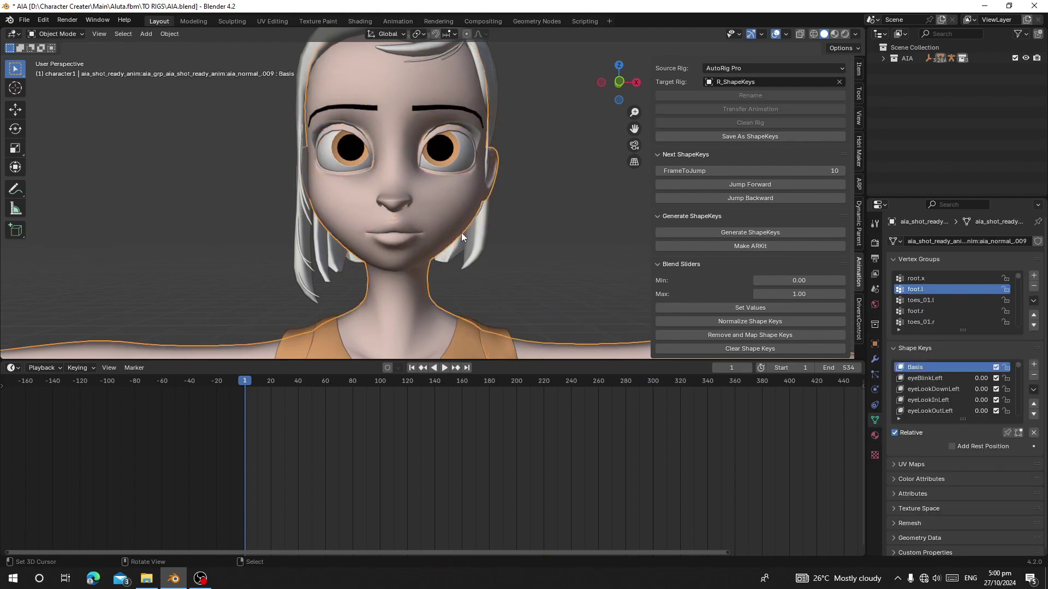
{"action": "left_click", "coordinate": [922, 379]}
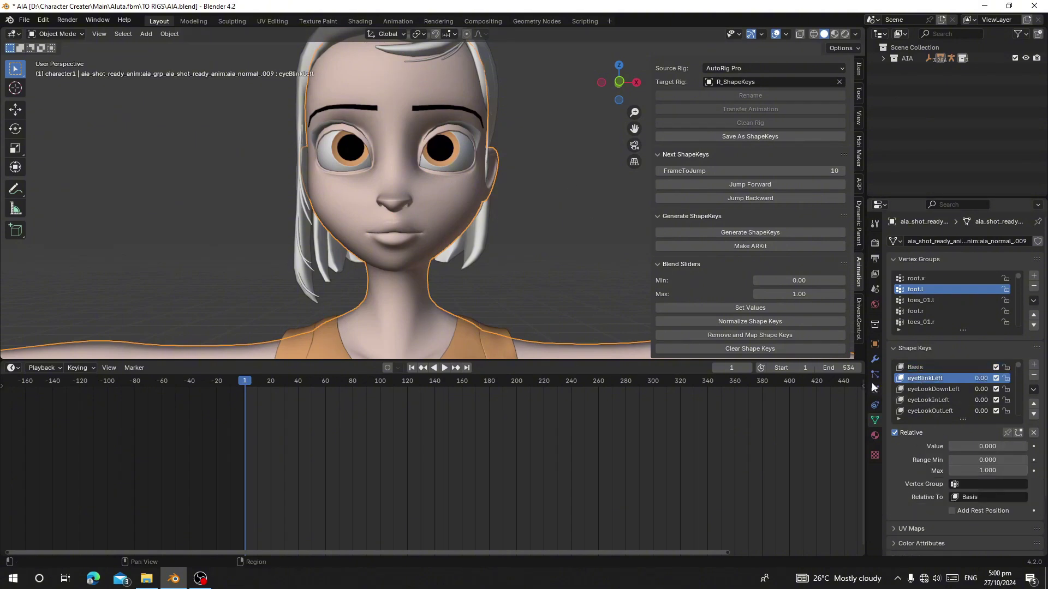
{"action": "mouse_move", "coordinate": [968, 446]}
{"action": "left_mouse_down"}
{"action": "mouse_move", "coordinate": [978, 446]}
{"action": "mouse_move", "coordinate": [950, 446]}
{"action": "mouse_move", "coordinate": [1026, 444]}
{"action": "mouse_move", "coordinate": [960, 444]}
{"action": "left_mouse_up"}
Filter the head's shape keys by "jaw" and set jawOpen to 1
{"action": "left_click", "coordinate": [898, 419]}
{"action": "type", "text": "ja"}
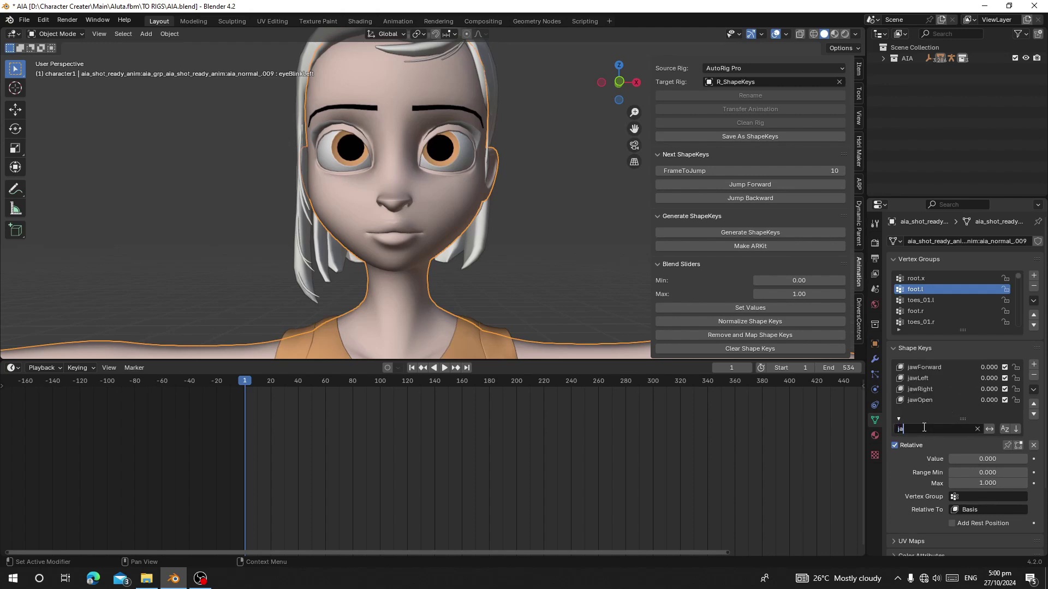
{"action": "left_click", "coordinate": [919, 399]}
{"action": "left_click_drag", "start_coordinate": [976, 459], "coordinate": [1026, 459]}
{"action": "scroll", "coordinate": [402, 212], "scroll_direction": "up", "scroll_amount": 5}
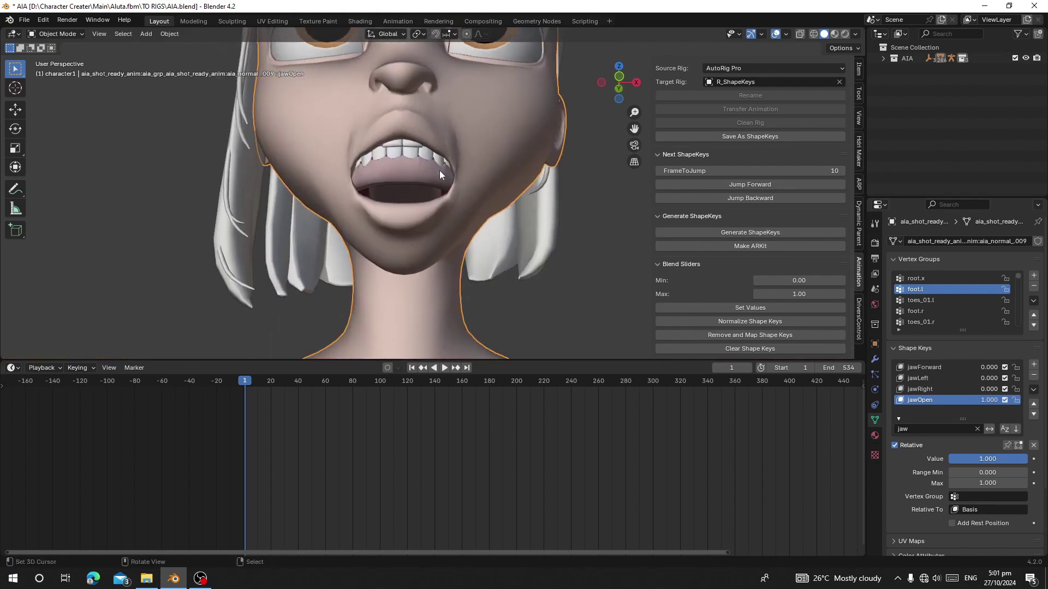
Set the jawOpen shape key to 1 on the lower teeth and on the tongue
{"action": "left_click", "coordinate": [440, 170]}
{"action": "left_click_drag", "start_coordinate": [965, 459], "coordinate": [1006, 453]}
{"action": "middle_click_drag", "start_coordinate": [407, 191], "coordinate": [423, 214]}
{"action": "left_click", "coordinate": [410, 198]}
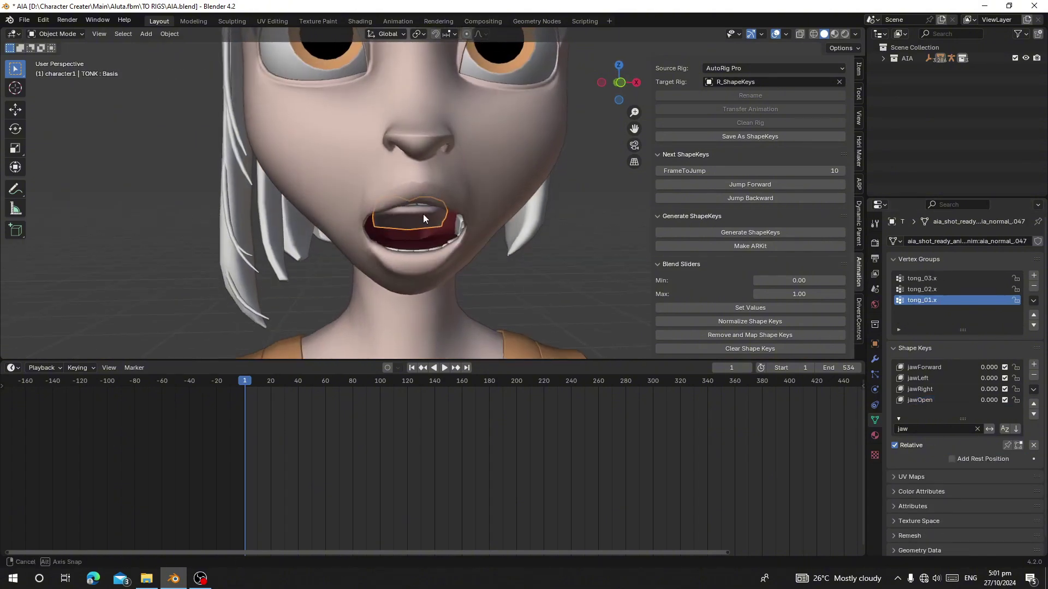
{"action": "left_click", "coordinate": [921, 401]}
{"action": "left_click_drag", "start_coordinate": [960, 459], "coordinate": [1003, 457]}
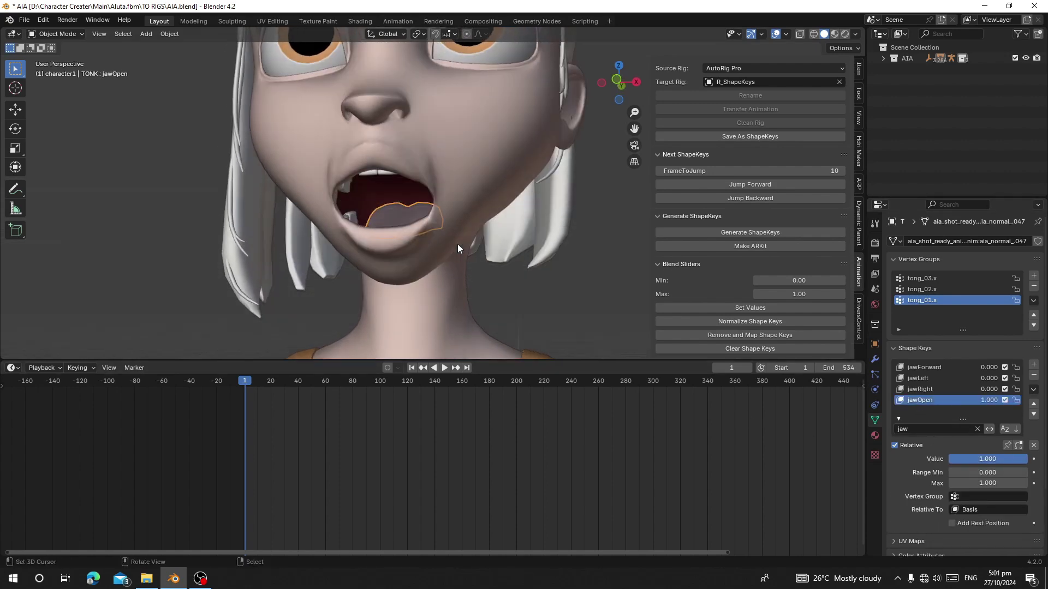
Reset jawOpen to 0 on the tongue, lower teeth and head meshes
{"action": "left_click", "coordinate": [456, 247]}
{"action": "mouse_move", "coordinate": [460, 265]}
{"action": "middle_mouse_down"}
{"action": "mouse_move", "coordinate": [485, 254]}
{"action": "mouse_move", "coordinate": [490, 269]}
{"action": "mouse_move", "coordinate": [475, 273]}
{"action": "middle_mouse_up"}
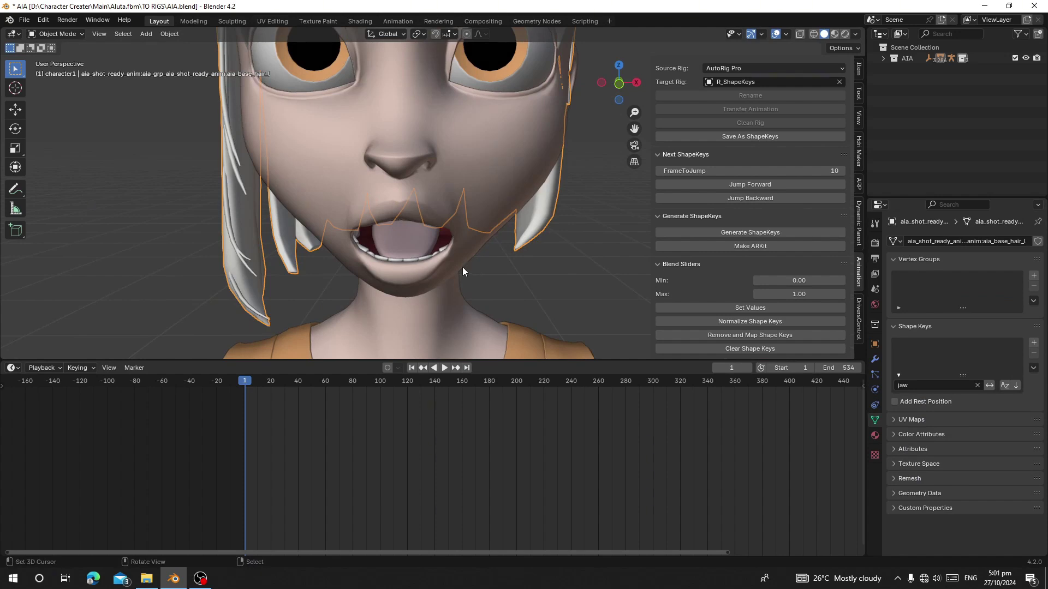
{"action": "left_click", "coordinate": [425, 243]}
{"action": "left_click_drag", "start_coordinate": [1003, 461], "coordinate": [948, 461]}
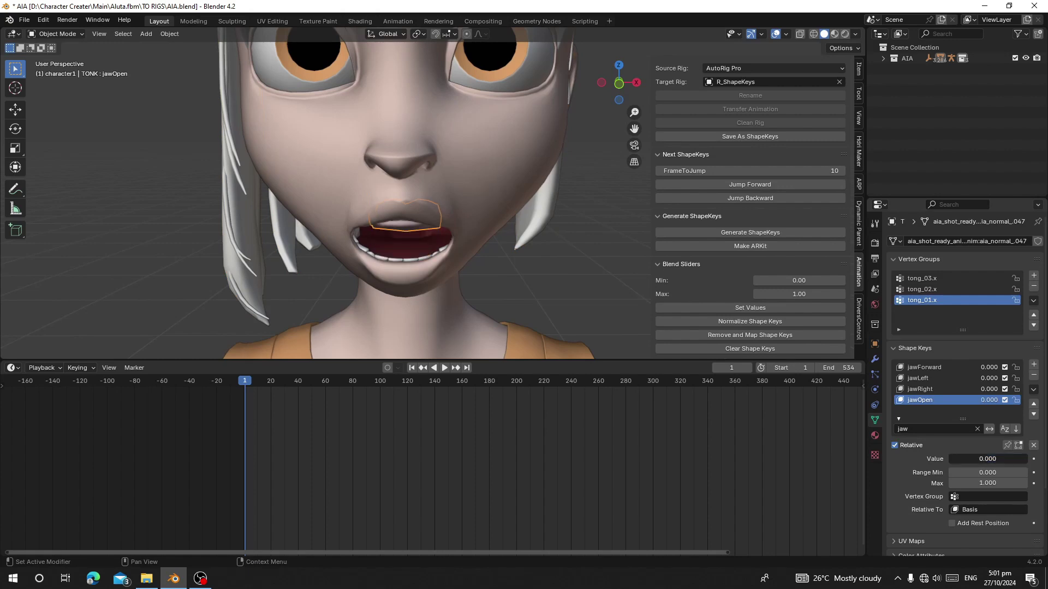
{"action": "middle_click_drag", "start_coordinate": [474, 300], "coordinate": [431, 283]}
{"action": "middle_click_drag", "start_coordinate": [382, 240], "coordinate": [416, 255]}
{"action": "left_click", "coordinate": [415, 254]}
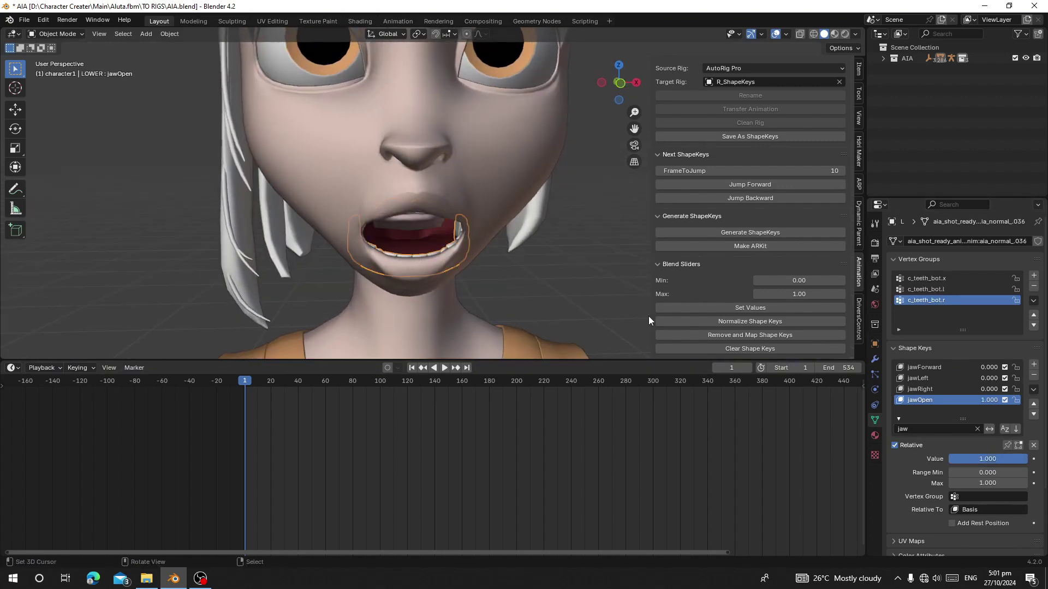
{"action": "left_click_drag", "start_coordinate": [989, 462], "coordinate": [948, 462]}
{"action": "left_click", "coordinate": [506, 161]}
{"action": "left_click_drag", "start_coordinate": [989, 459], "coordinate": [949, 459]}
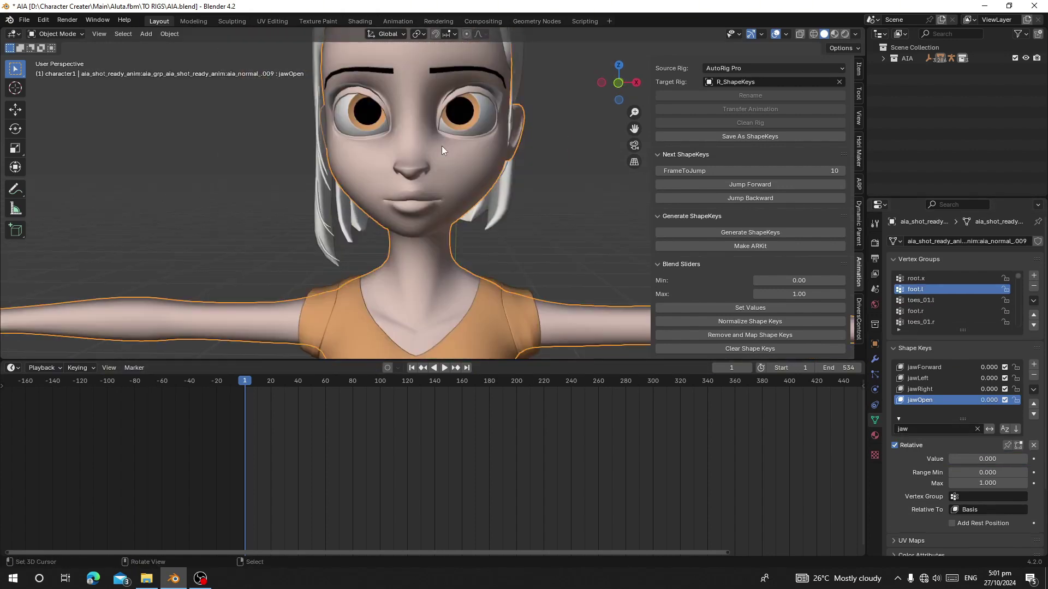
Bring up the ShapeKey Drivers tools with the head mesh selected
{"action": "key", "text": "Tab"}
{"action": "key", "text": "a"}
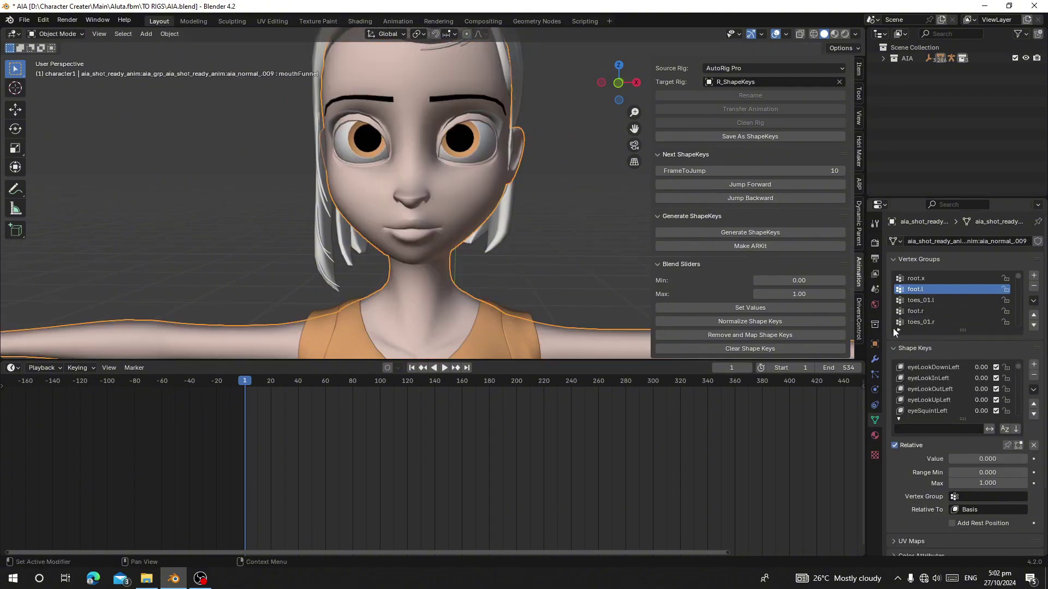
{"action": "left_click", "coordinate": [860, 316]}
{"action": "scroll", "coordinate": [928, 393], "scroll_direction": "up", "scroll_amount": 1}
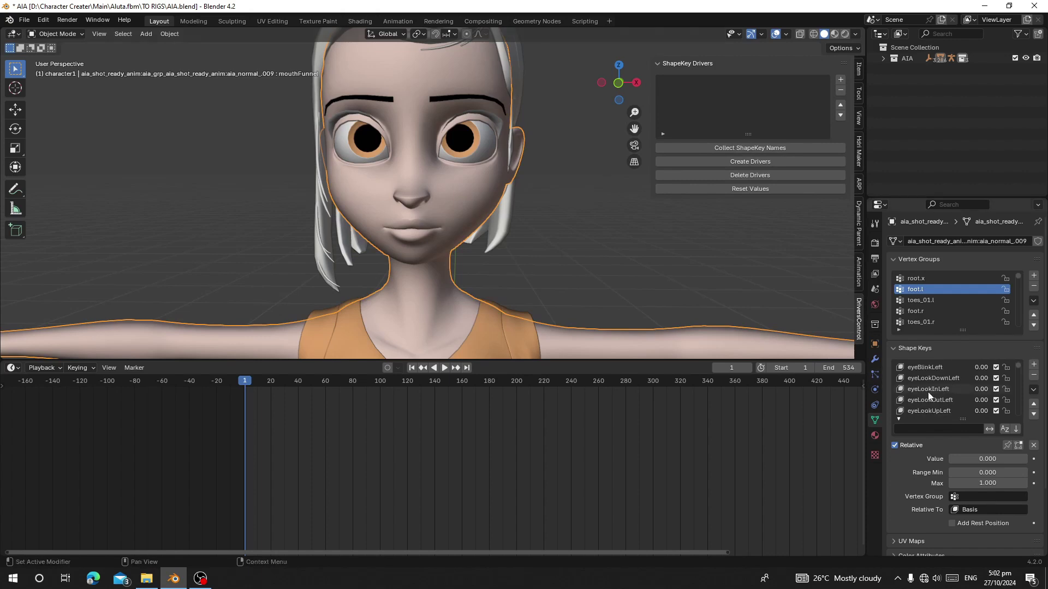
Filter the shape keys by "jaw" and raise the head's jawOpen value to open the mouth
{"action": "type", "text": "jaw"}
{"action": "left_click", "coordinate": [922, 400]}
{"action": "left_click_drag", "start_coordinate": [968, 462], "coordinate": [1026, 462]}
Check the lower teeth inside the opened mouth and return the head's jawOpen to 0
{"action": "middle_click_drag", "start_coordinate": [436, 164], "coordinate": [395, 228]}
{"action": "left_click", "coordinate": [433, 220]}
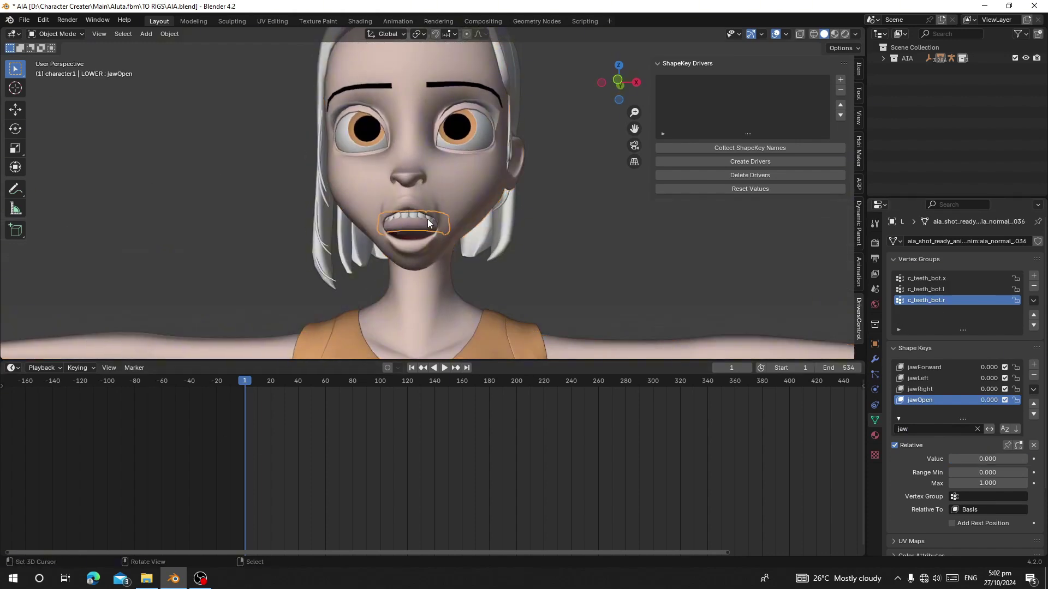
{"action": "mouse_move", "coordinate": [958, 460]}
{"action": "left_mouse_down"}
{"action": "mouse_move", "coordinate": [1026, 462]}
{"action": "mouse_move", "coordinate": [948, 463]}
{"action": "left_mouse_up"}
{"action": "right_click", "coordinate": [467, 205]}
{"action": "middle_click_drag", "start_coordinate": [521, 212], "coordinate": [527, 227]}
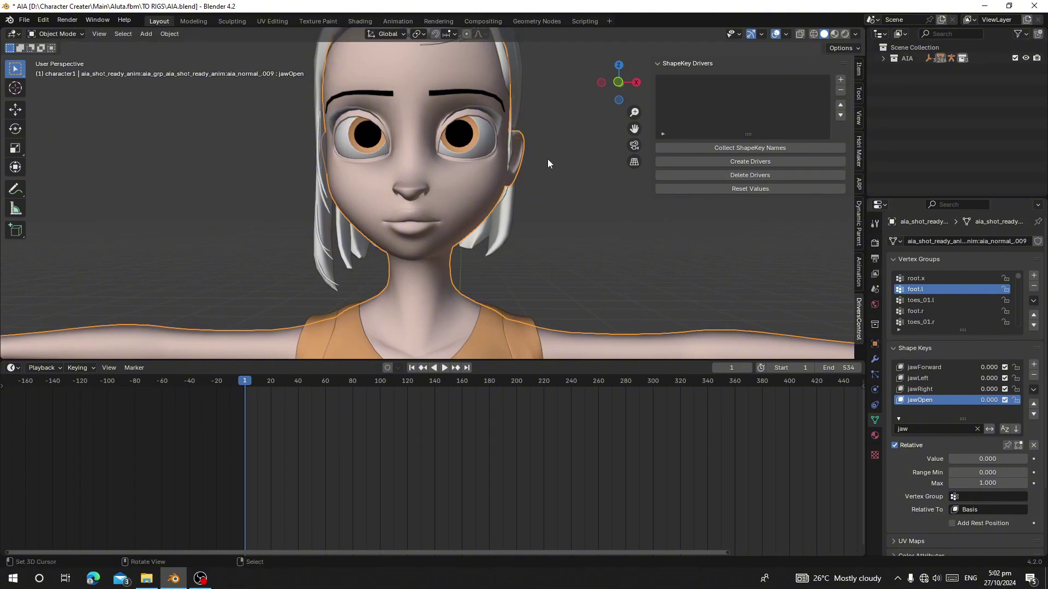
Add the selected head mesh to the ShapeKey Drivers list
{"action": "left_click", "coordinate": [839, 80]}
{"action": "key", "text": "g"}
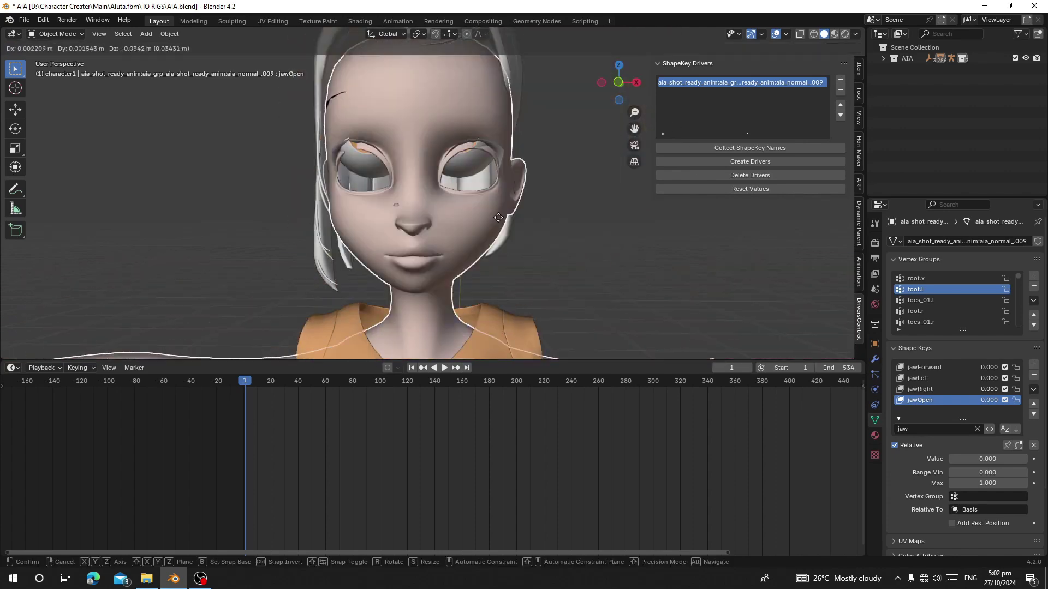
{"action": "right_click", "coordinate": [523, 200]}
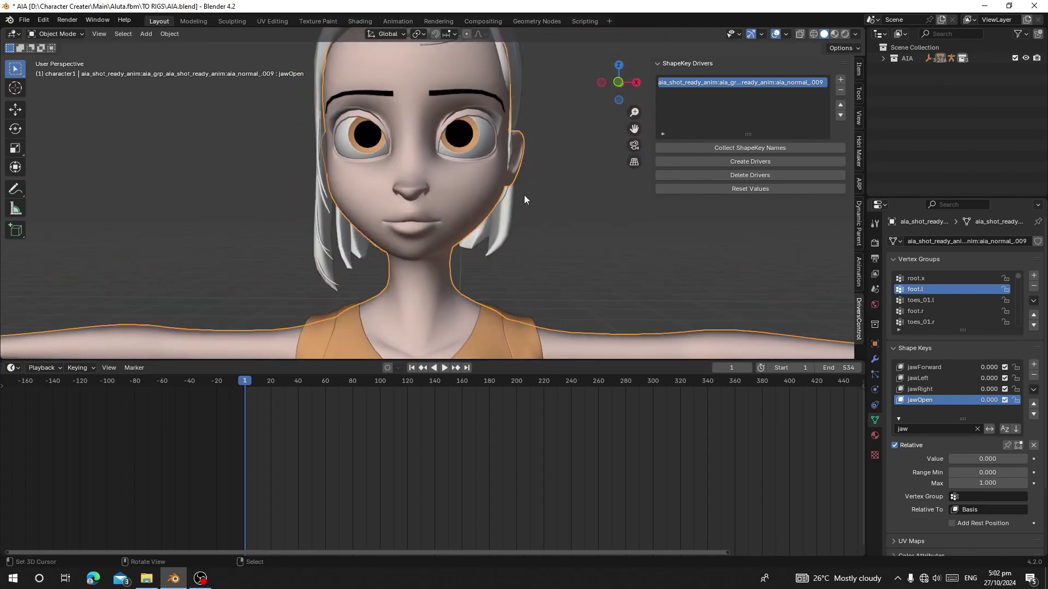
{"action": "key", "text": "g"}
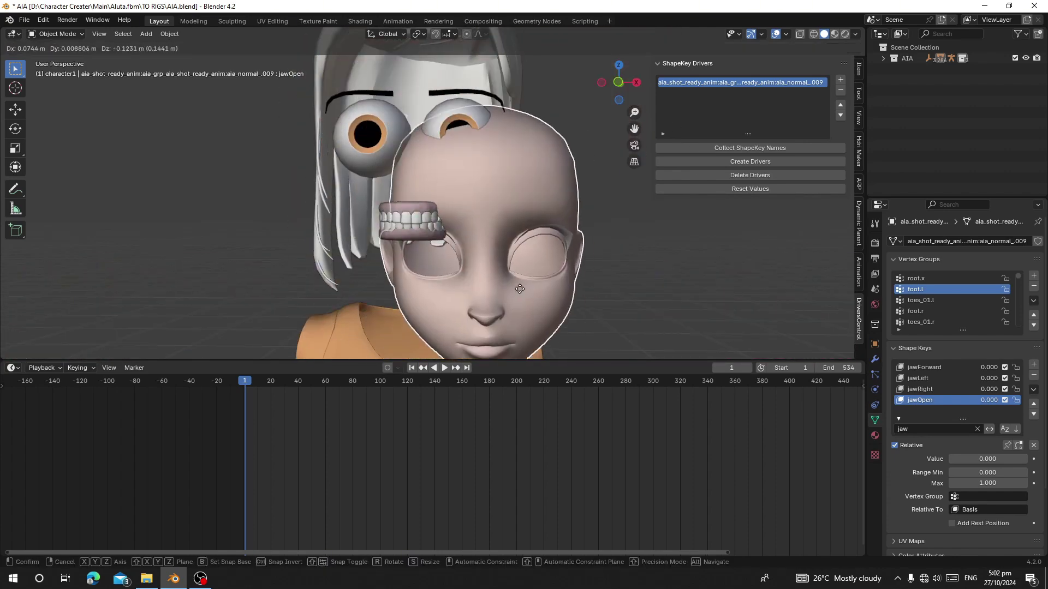
{"action": "right_click", "coordinate": [497, 278]}
Add all of the character's objects to the ShapeKey Drivers list and create their drivers
{"action": "key", "text": "a"}
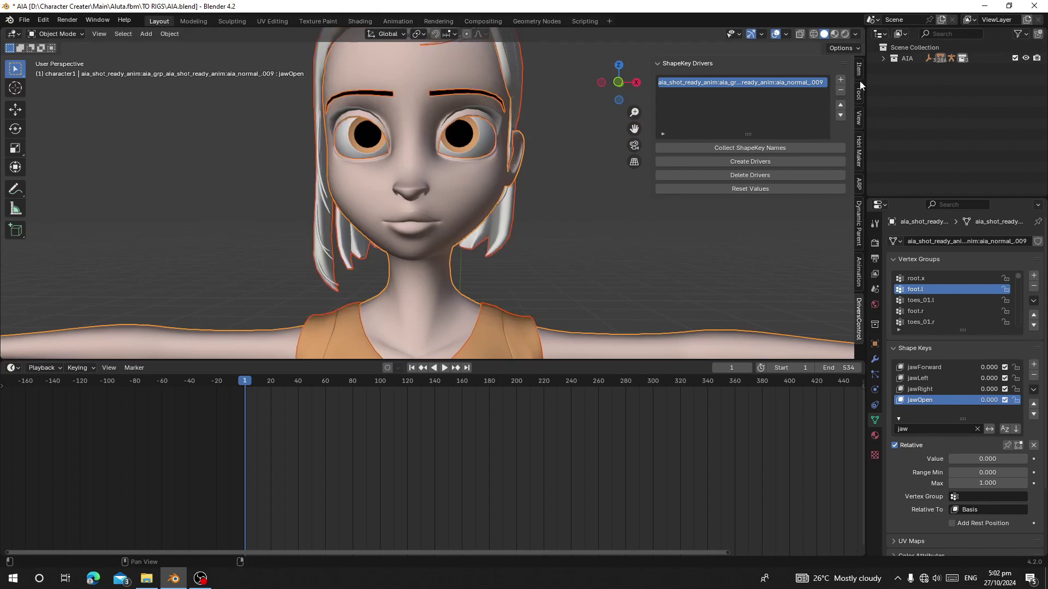
{"action": "left_click", "coordinate": [840, 81]}
{"action": "left_click", "coordinate": [477, 290]}
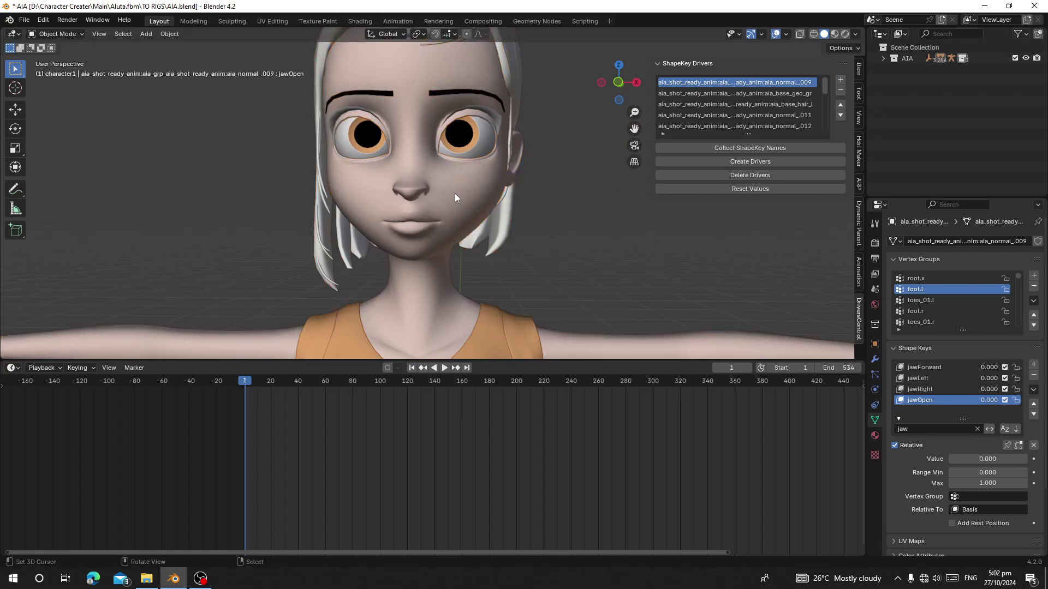
{"action": "left_click", "coordinate": [719, 160]}
Set the head's jawOpen to 1.000 and inspect how the teeth and tongue follow inside the mouth
{"action": "left_click", "coordinate": [486, 195]}
{"action": "left_click_drag", "start_coordinate": [955, 458], "coordinate": [1026, 459]}
{"action": "scroll", "coordinate": [677, 303], "scroll_direction": "up", "scroll_amount": 3}
{"action": "middle_click_drag", "start_coordinate": [677, 304], "coordinate": [394, 248]}
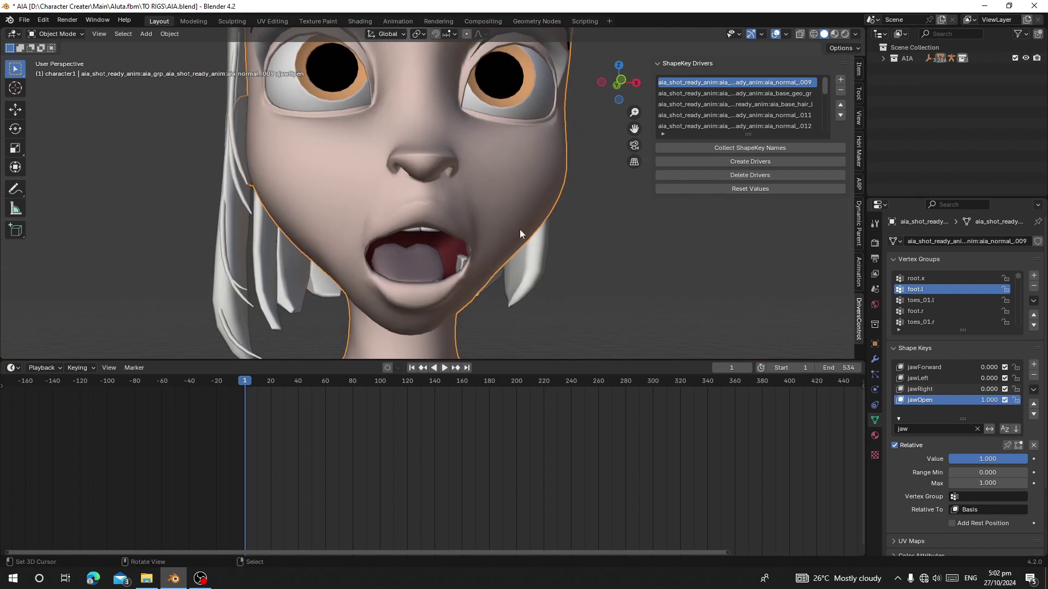
{"action": "scroll", "coordinate": [518, 240], "scroll_direction": "down", "scroll_amount": 3}
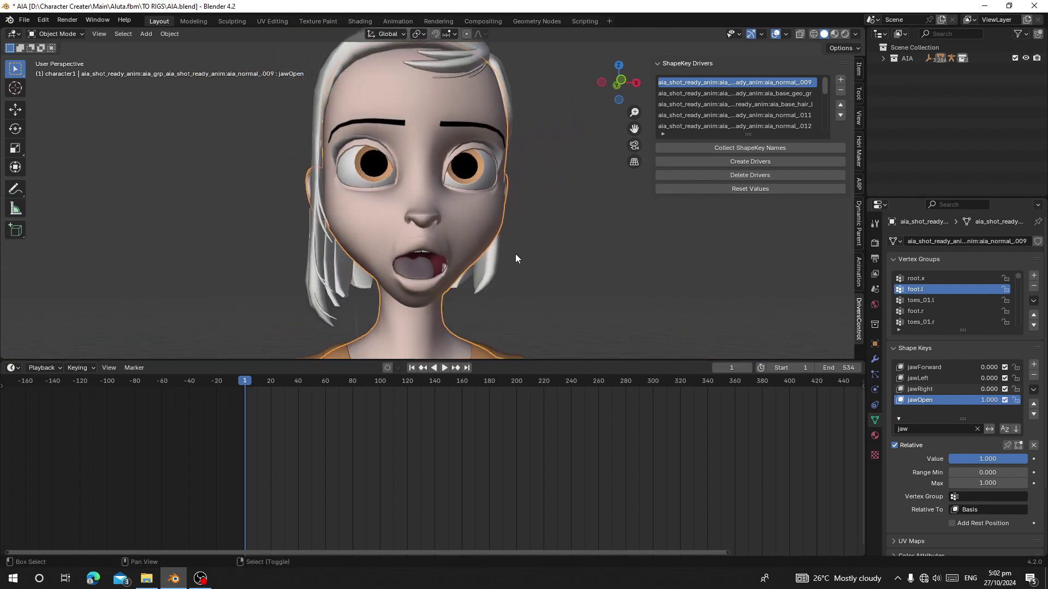
Clear the shape key filter, raise the head's eyeLookDownLeft to 1.00 and check the driven keys on the left eye
{"action": "left_click", "coordinate": [982, 427]}
{"action": "left_click", "coordinate": [944, 389]}
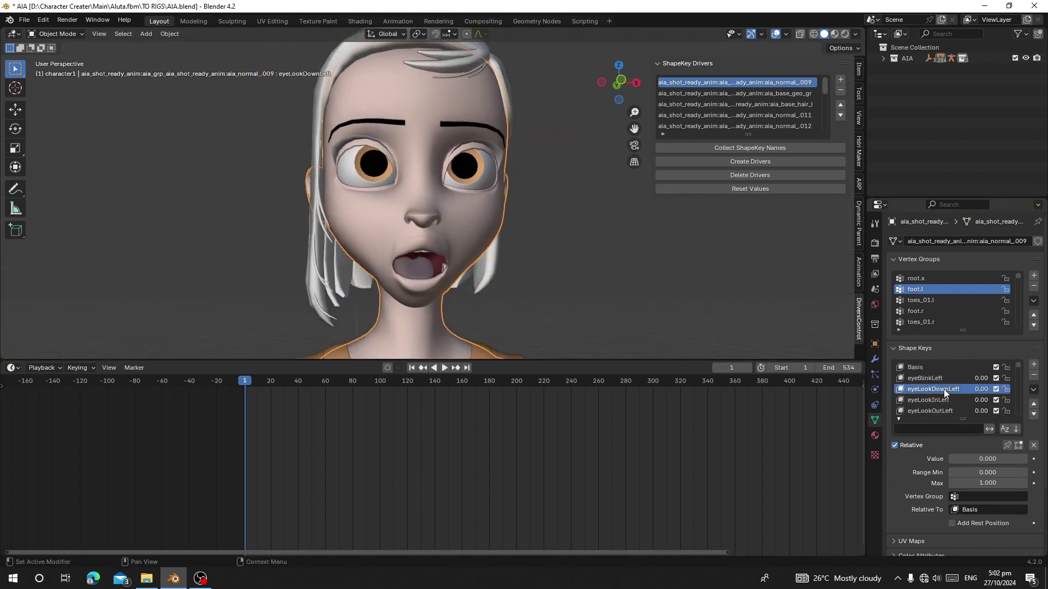
{"action": "left_click_drag", "start_coordinate": [958, 461], "coordinate": [1009, 461]}
{"action": "middle_click_drag", "start_coordinate": [350, 207], "coordinate": [305, 201]}
{"action": "left_click", "coordinate": [456, 162]}
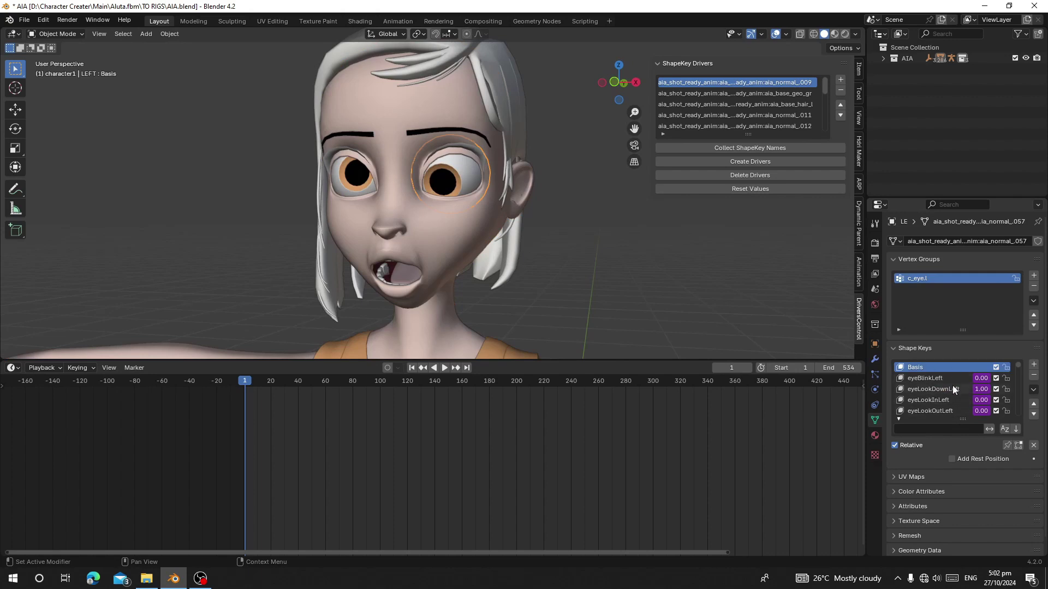
Reselect the head mesh and return its eyeLookDownLeft to 0
{"action": "left_click", "coordinate": [472, 236]}
{"action": "middle_click_drag", "start_coordinate": [471, 237], "coordinate": [498, 238]}
{"action": "mouse_move", "coordinate": [965, 458]}
{"action": "left_mouse_down"}
{"action": "mouse_move", "coordinate": [948, 459]}
{"action": "mouse_move", "coordinate": [1026, 458]}
{"action": "mouse_move", "coordinate": [948, 459]}
{"action": "left_mouse_up"}
{"action": "key", "text": "BackSpace"}
Select the head's jawOpen shape key and reset all shape key values with Reset Values
{"action": "scroll", "coordinate": [940, 418], "scroll_direction": "down", "scroll_amount": 4}
{"action": "left_click", "coordinate": [944, 401]}
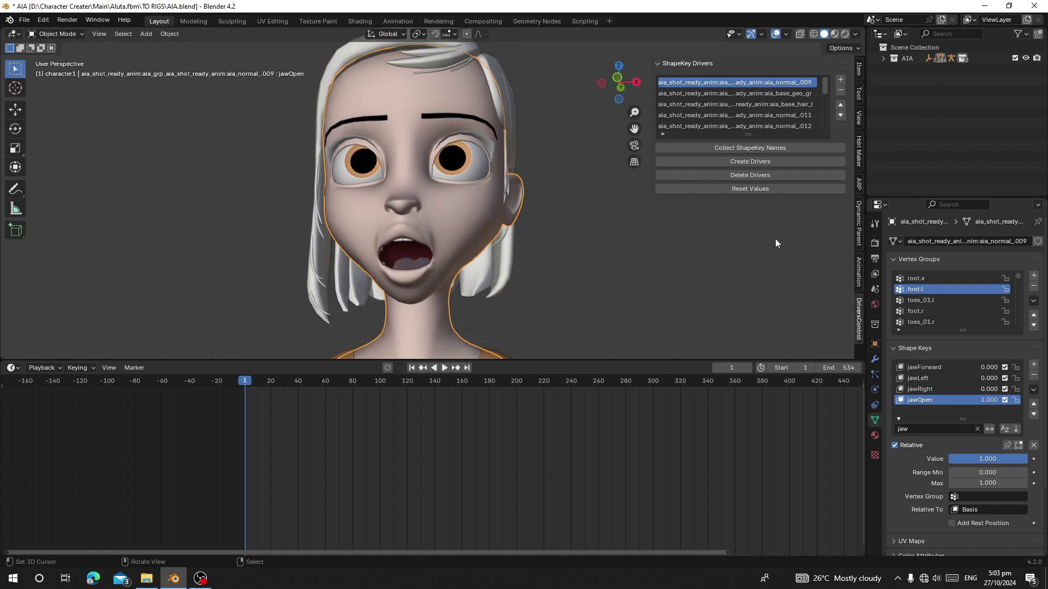
{"action": "left_click", "coordinate": [743, 189]}
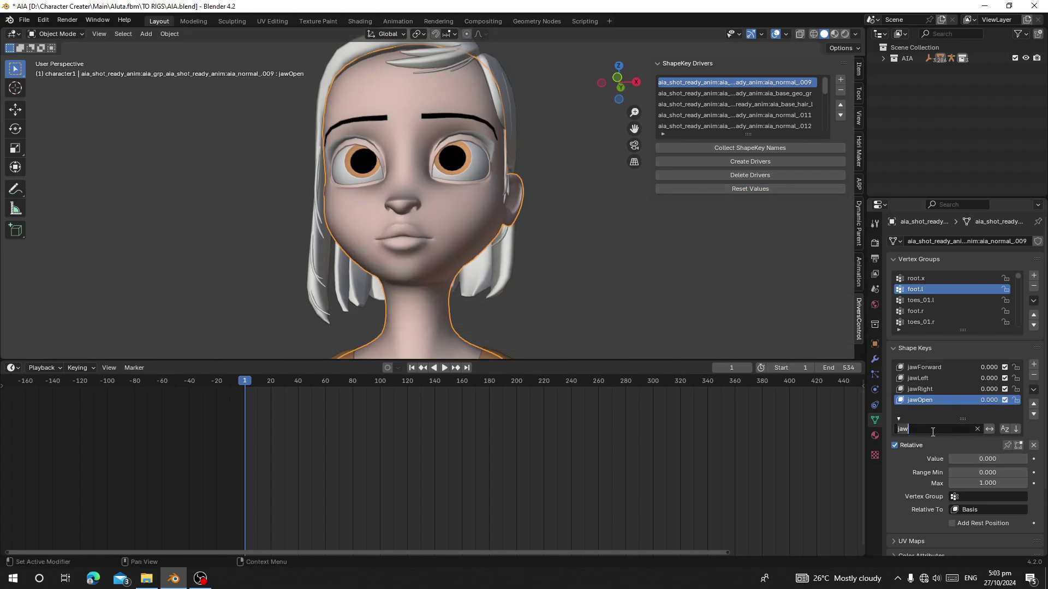
Filter the head's shape keys by "bli", set eyeBlinkLeft to 1.000 and frame the character's left eye
{"action": "key", "text": "BackSpace"}
{"action": "key", "text": "BackSpace"}
{"action": "key", "text": "BackSpace"}
{"action": "type", "text": "bli"}
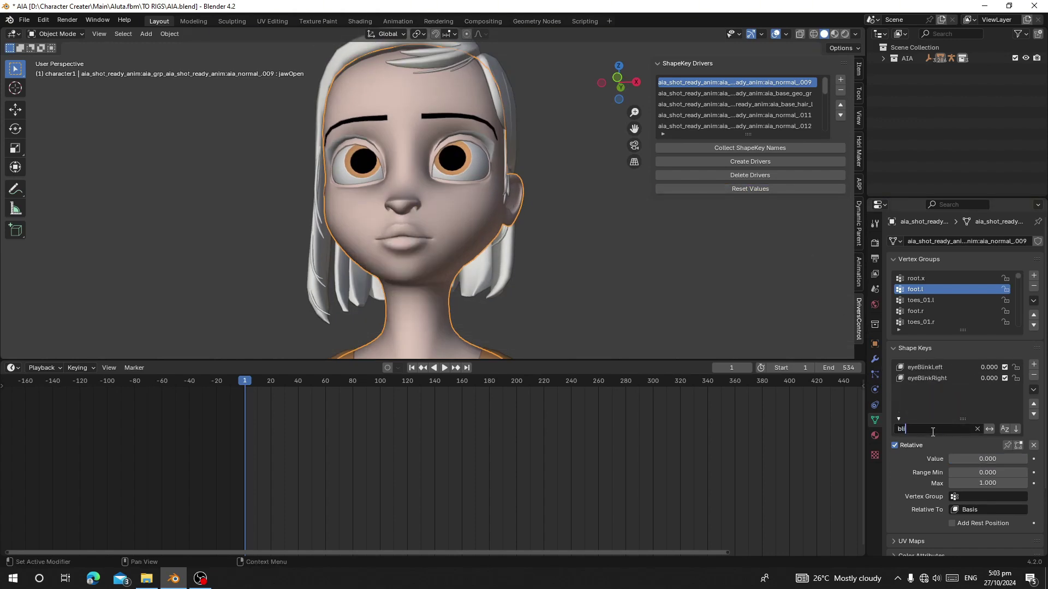
{"action": "left_click", "coordinate": [919, 369]}
{"action": "left_click_drag", "start_coordinate": [957, 460], "coordinate": [1028, 460]}
{"action": "scroll", "coordinate": [491, 218], "scroll_direction": "up", "scroll_amount": 3}
{"action": "middle_click_drag", "start_coordinate": [488, 207], "coordinate": [440, 197]}
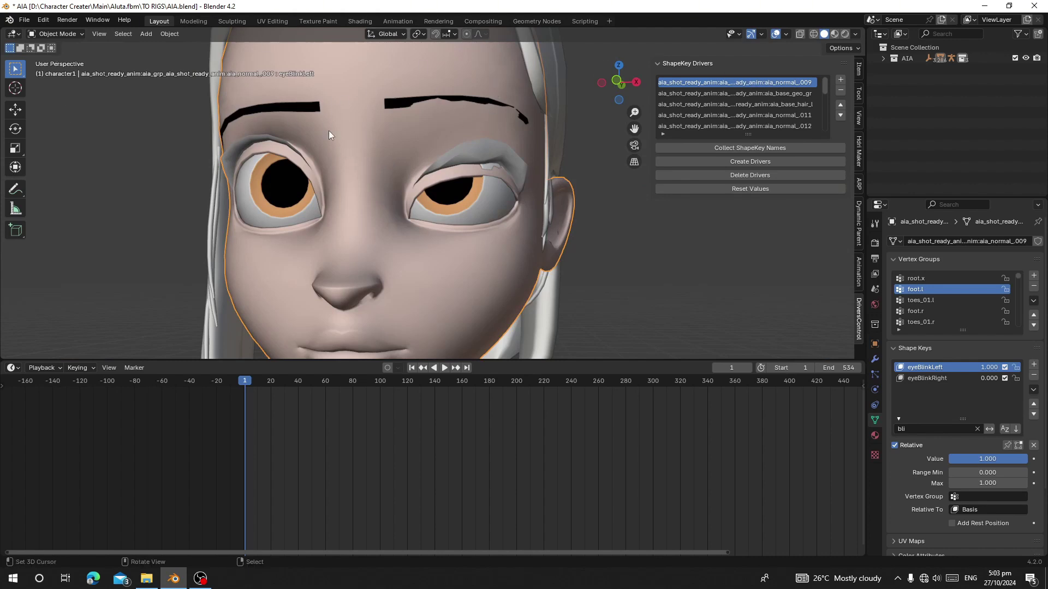
Put the head mesh in Sculpt Mode, turn off X symmetry and choose the Grab brush
{"action": "left_click", "coordinate": [72, 38]}
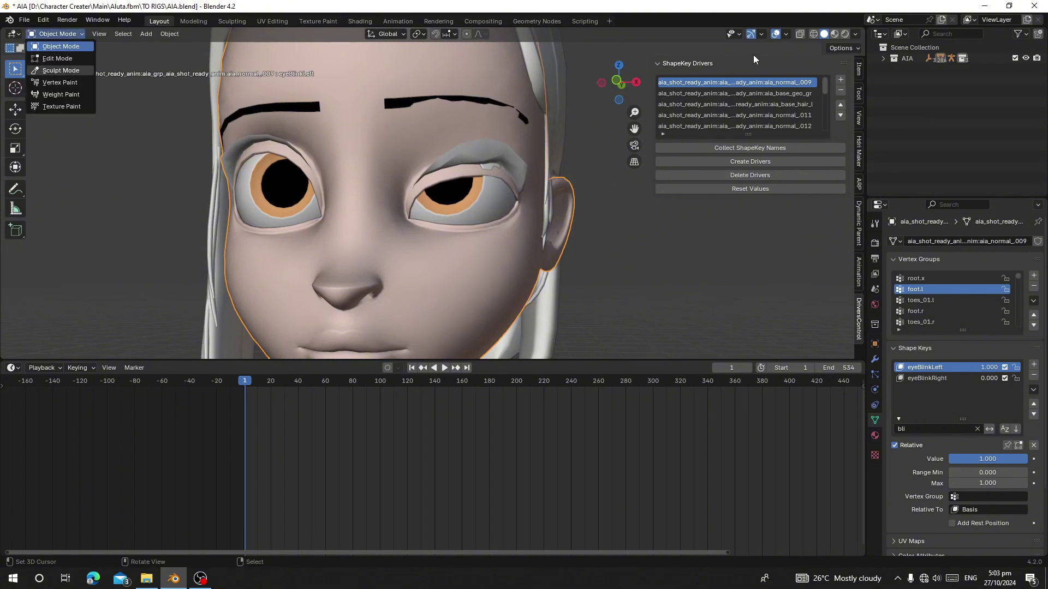
{"action": "left_click", "coordinate": [69, 73]}
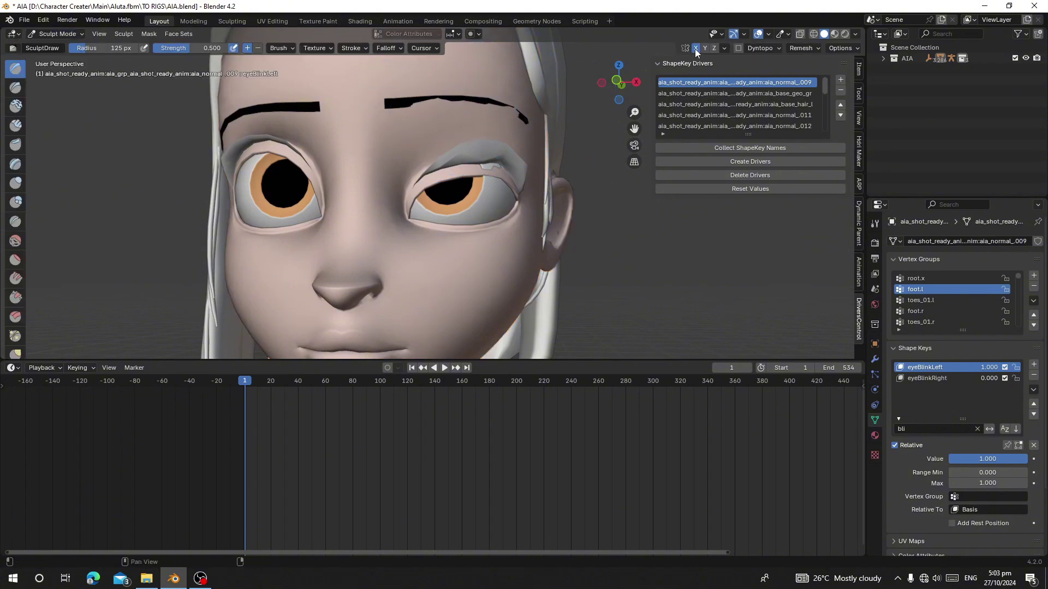
{"action": "key", "text": "g"}
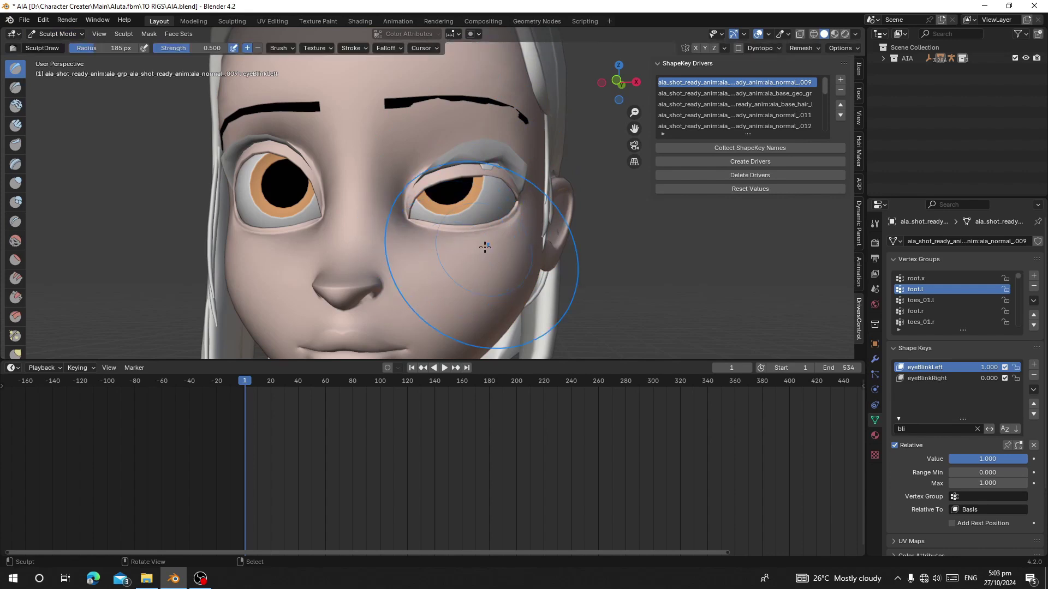
Pull the character's left upper eyelid down over the eyeball with the Grab brush, resizing the brush to fit
{"action": "scroll", "coordinate": [480, 167], "scroll_direction": "up", "scroll_amount": 3}
{"action": "middle_click_drag", "start_coordinate": [486, 172], "coordinate": [496, 178]}
{"action": "mouse_move", "coordinate": [507, 180]}
{"action": "left_mouse_down"}
{"action": "mouse_move", "coordinate": [509, 203]}
{"action": "mouse_move", "coordinate": [526, 217]}
{"action": "left_mouse_up"}
{"action": "key", "text": "f"}
{"action": "left_click", "coordinate": [501, 220]}
{"action": "middle_click_drag", "start_coordinate": [540, 194], "coordinate": [554, 207]}
{"action": "left_click_drag", "start_coordinate": [571, 205], "coordinate": [590, 208]}
{"action": "middle_click_drag", "start_coordinate": [590, 208], "coordinate": [564, 199]}
{"action": "left_click_drag", "start_coordinate": [449, 189], "coordinate": [515, 201]}
{"action": "middle_click_drag", "start_coordinate": [537, 197], "coordinate": [437, 195]}
Refine the edge of the closing left eyelid with short close-up strokes and a resized brush
{"action": "scroll", "coordinate": [432, 195], "scroll_direction": "up", "scroll_amount": 3}
{"action": "left_click_drag", "start_coordinate": [428, 180], "coordinate": [428, 195]}
{"action": "middle_click_drag", "start_coordinate": [428, 195], "coordinate": [480, 229]}
{"action": "left_click_drag", "start_coordinate": [437, 229], "coordinate": [435, 239]}
{"action": "key", "text": "s"}
{"action": "key", "text": "f"}
{"action": "left_click", "coordinate": [450, 254]}
{"action": "mouse_move", "coordinate": [450, 254]}
{"action": "middle_mouse_down"}
{"action": "mouse_move", "coordinate": [398, 204]}
{"action": "mouse_move", "coordinate": [431, 245]}
{"action": "middle_mouse_up"}
{"action": "key", "text": "g"}
{"action": "scroll", "coordinate": [471, 241], "scroll_direction": "down", "scroll_amount": 5}
Adjust the left eyelid's vertices in Edit Mode using proportional editing, and return to sculpting
{"action": "key", "text": "Tab"}
{"action": "mouse_move", "coordinate": [415, 197]}
{"action": "middle_mouse_down"}
{"action": "mouse_move", "coordinate": [443, 231]}
{"action": "mouse_move", "coordinate": [562, 229]}
{"action": "mouse_move", "coordinate": [463, 210]}
{"action": "mouse_move", "coordinate": [488, 219]}
{"action": "mouse_move", "coordinate": [384, 260]}
{"action": "middle_mouse_up"}
{"action": "right_click", "coordinate": [468, 207]}
{"action": "key", "text": "g"}
{"action": "key", "text": "o"}
{"action": "scroll", "coordinate": [467, 199], "scroll_direction": "up", "scroll_amount": 4, "text": "alt"}
{"action": "left_click", "coordinate": [467, 201]}
{"action": "key", "text": "g"}
{"action": "left_click", "coordinate": [485, 217]}
{"action": "scroll", "coordinate": [480, 218], "scroll_direction": "down", "scroll_amount": 2}
{"action": "key", "text": "Tab"}
Return the head mesh to Object Mode and check the closed left eye by varying eyeBlinkLeft
{"action": "scroll", "coordinate": [437, 251], "scroll_direction": "down", "scroll_amount": 6}
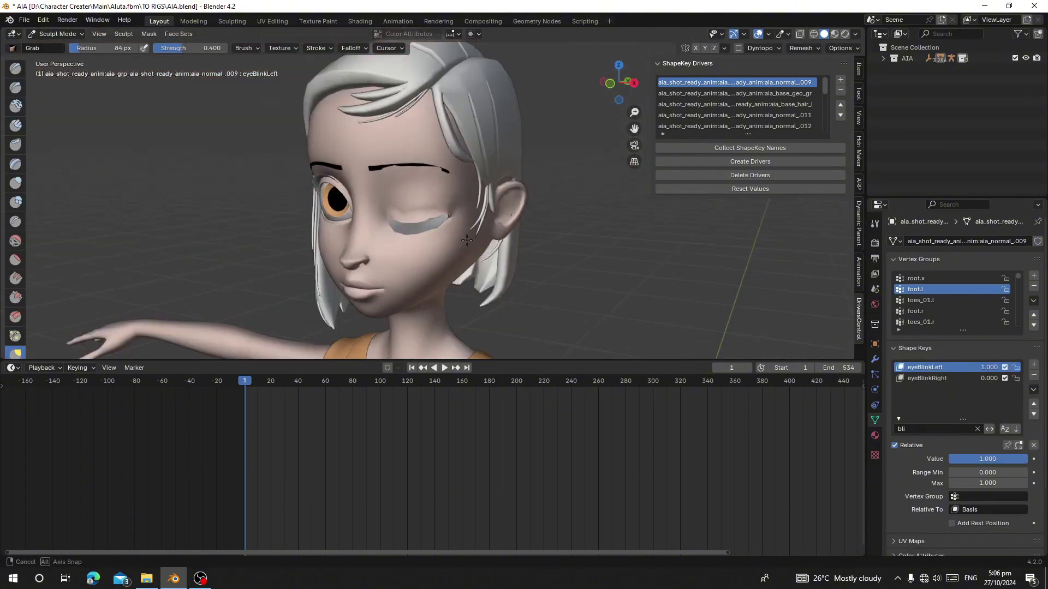
{"action": "middle_click_drag", "start_coordinate": [453, 245], "coordinate": [510, 240]}
{"action": "left_click", "coordinate": [55, 33]}
{"action": "left_click", "coordinate": [50, 45]}
{"action": "scroll", "coordinate": [435, 202], "scroll_direction": "down", "scroll_amount": 3}
{"action": "scroll", "coordinate": [435, 202], "scroll_direction": "up", "scroll_amount": 4}
{"action": "scroll", "coordinate": [440, 216], "scroll_direction": "down", "scroll_amount": 1}
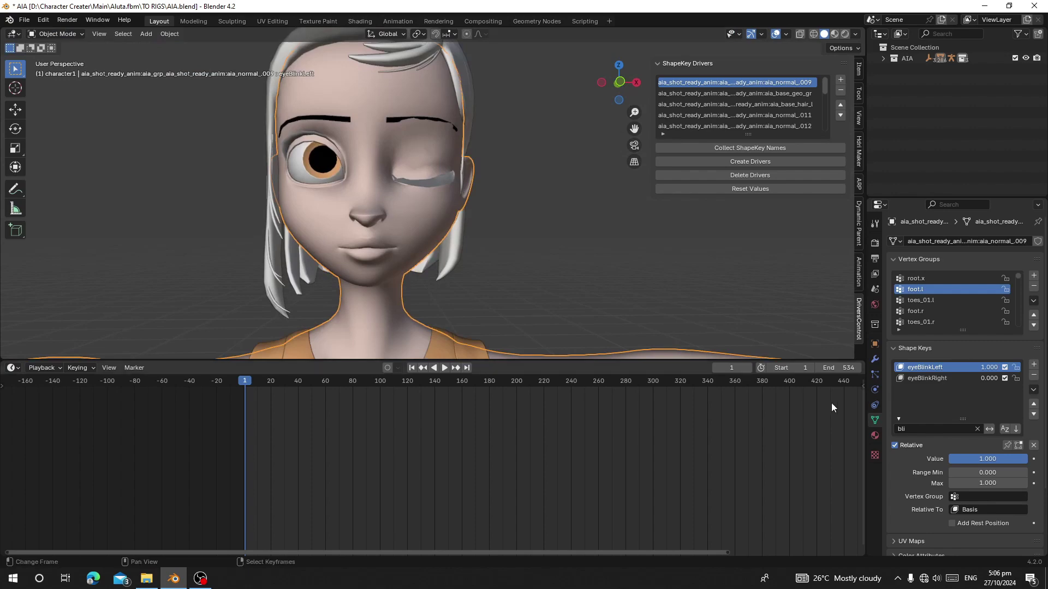
{"action": "left_click_drag", "start_coordinate": [981, 456], "coordinate": [1013, 461]}
{"action": "key", "text": "Tab"}
{"action": "key", "text": "Tab"}
Reshape the area around the left eyebrow's outer end with the Grab brush in Sculpt Mode, and return to Object Mode
{"action": "left_click", "coordinate": [54, 33]}
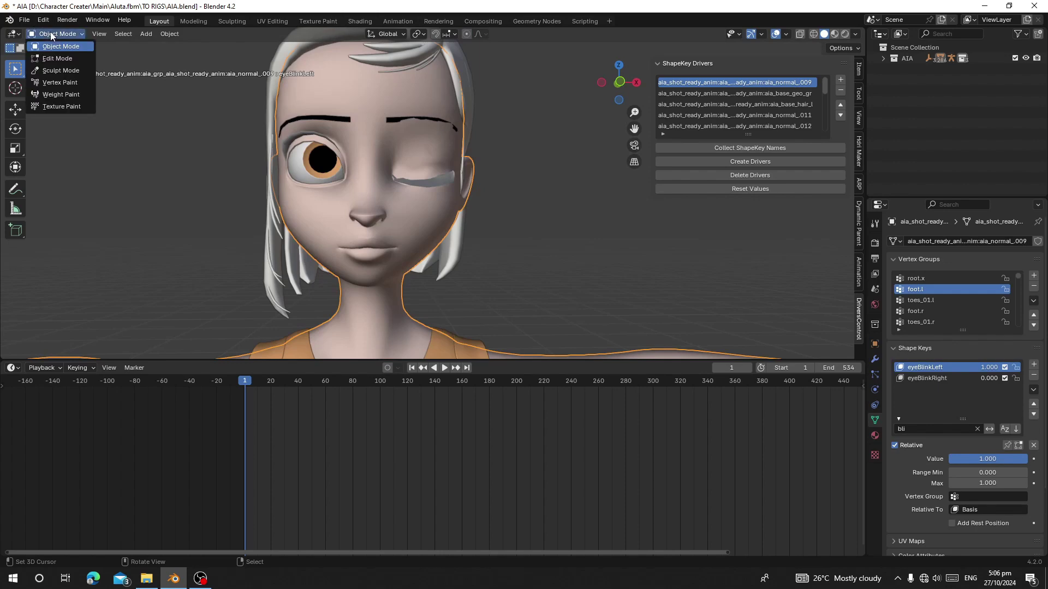
{"action": "left_click", "coordinate": [60, 70]}
{"action": "mouse_move", "coordinate": [414, 131]}
{"action": "middle_mouse_down"}
{"action": "mouse_move", "coordinate": [327, 144]}
{"action": "mouse_move", "coordinate": [339, 154]}
{"action": "mouse_move", "coordinate": [319, 123]}
{"action": "middle_mouse_up"}
{"action": "left_click_drag", "start_coordinate": [319, 122], "coordinate": [387, 131]}
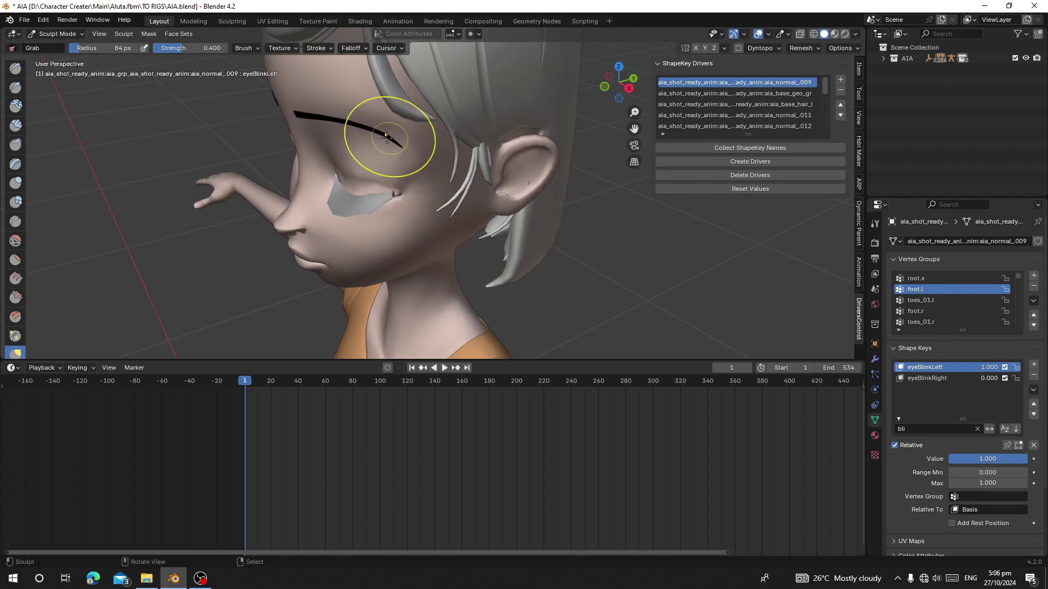
{"action": "middle_click_drag", "start_coordinate": [325, 118], "coordinate": [372, 113]}
{"action": "left_click", "coordinate": [57, 34]}
{"action": "left_click", "coordinate": [55, 44]}
{"action": "middle_click_drag", "start_coordinate": [415, 174], "coordinate": [452, 188]}
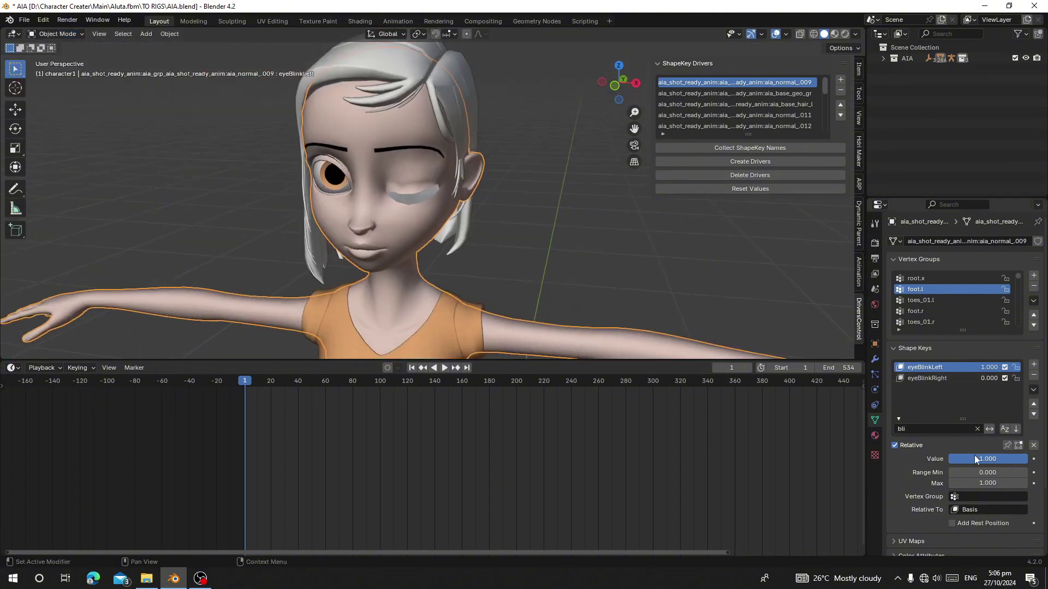
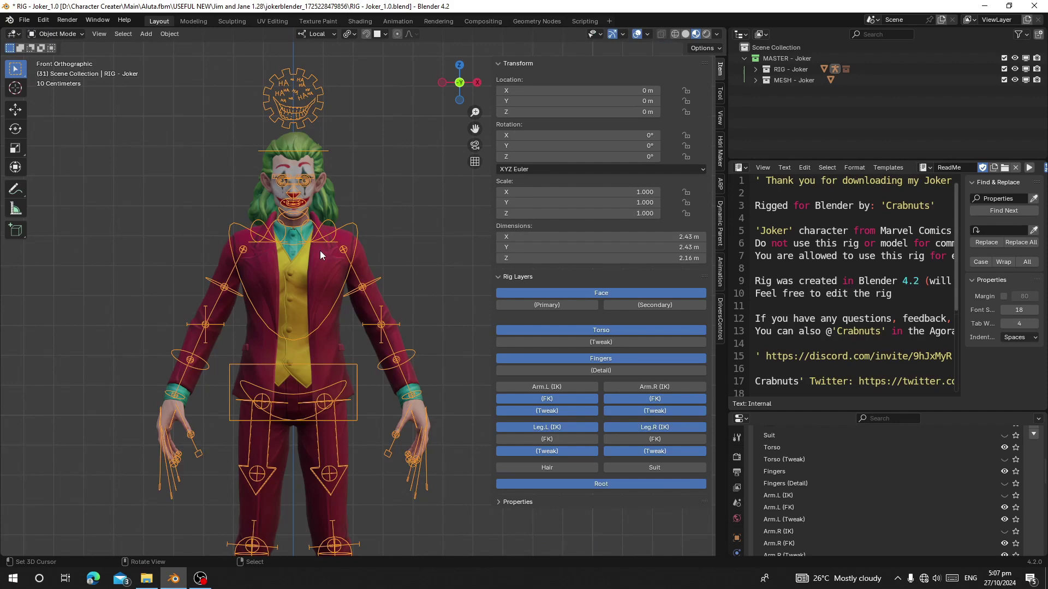
Split a Timeline off below the Joker viewport, go to frame 1 and frame the character's face
{"action": "left_click_drag", "start_coordinate": [3, 554], "coordinate": [15, 483]}
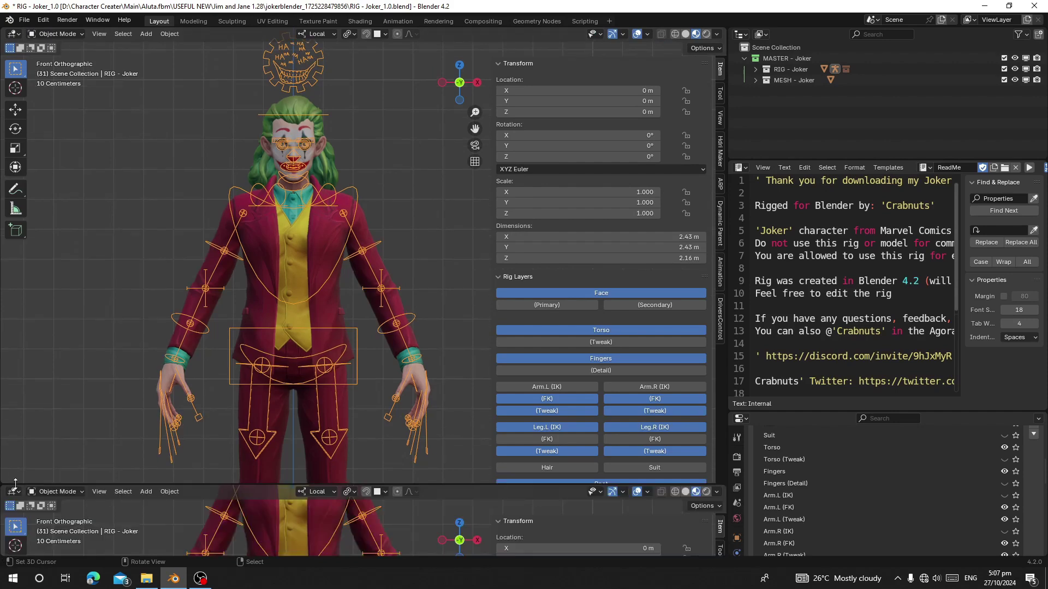
{"action": "left_click", "coordinate": [13, 491]}
{"action": "left_click", "coordinate": [162, 388]}
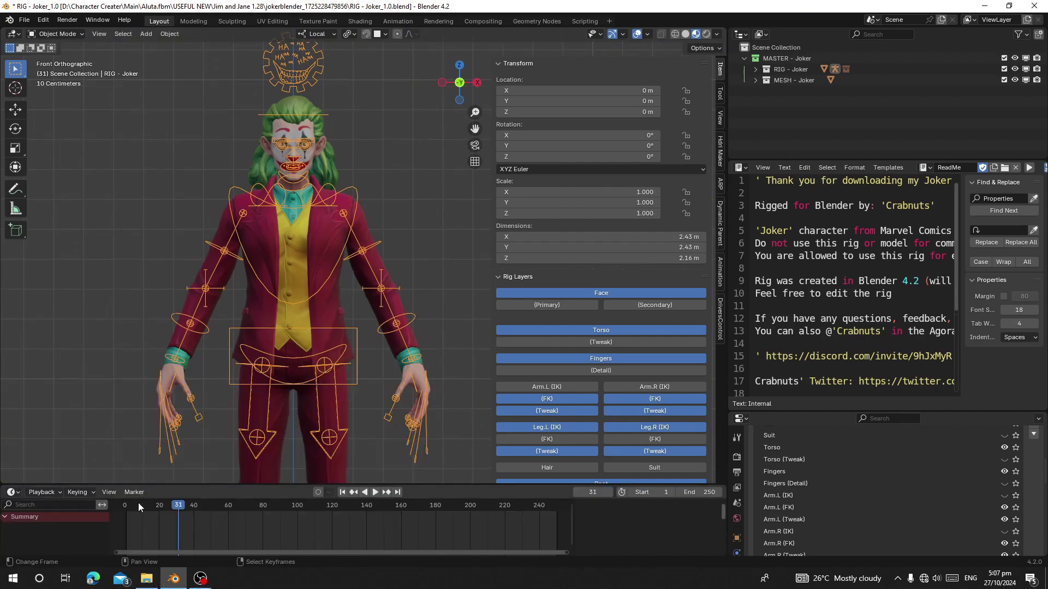
{"action": "left_click", "coordinate": [342, 492]}
{"action": "scroll", "coordinate": [283, 322], "scroll_direction": "up", "scroll_amount": 4}
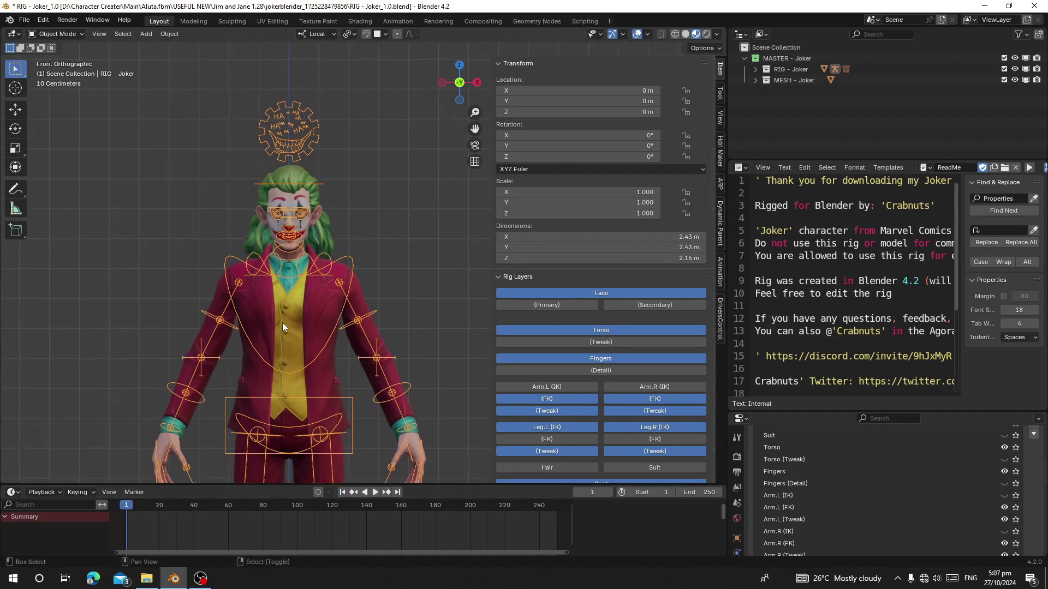
{"action": "scroll", "coordinate": [265, 286], "scroll_direction": "up", "scroll_amount": 3}
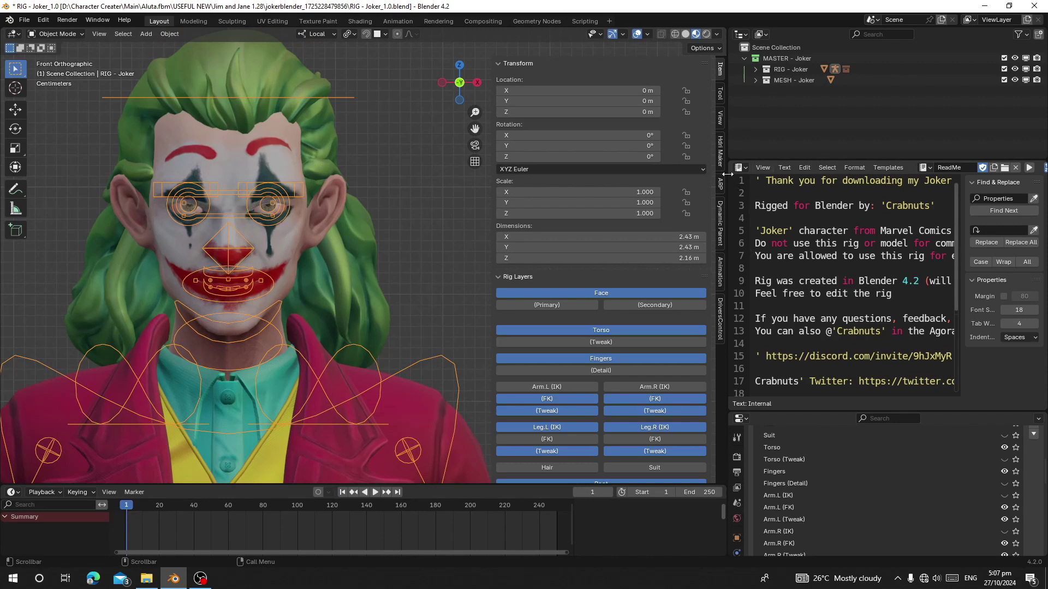
Bring up the add-on's Animation Tools and set the source rig to MetaRig and the target rig to R_ShapeKeys
{"action": "left_click", "coordinate": [719, 273]}
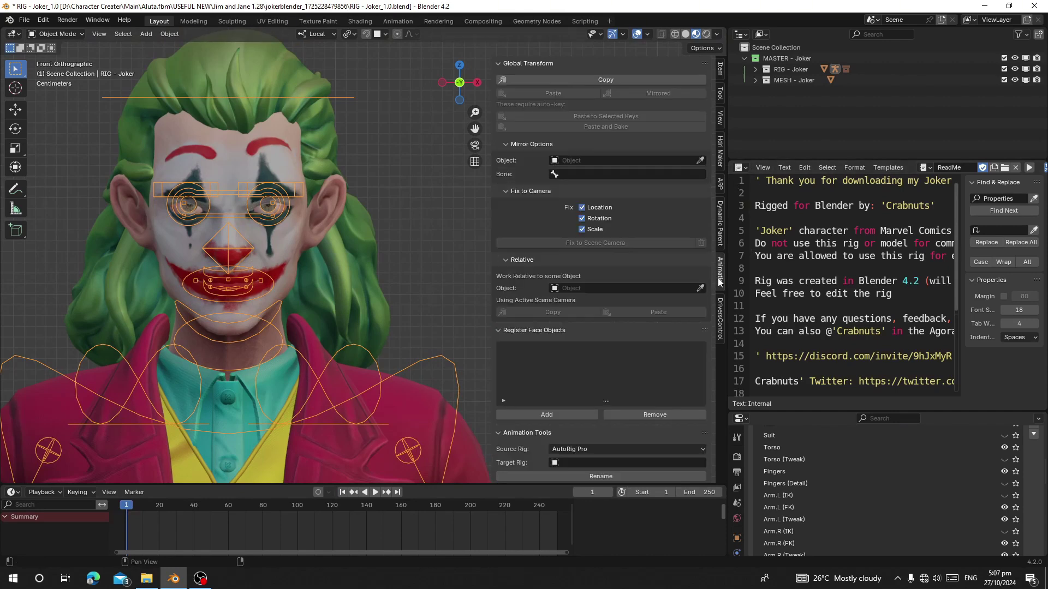
{"action": "left_click", "coordinate": [498, 64]}
{"action": "middle_click_drag", "start_coordinate": [214, 265], "coordinate": [242, 231], "text": "shift"}
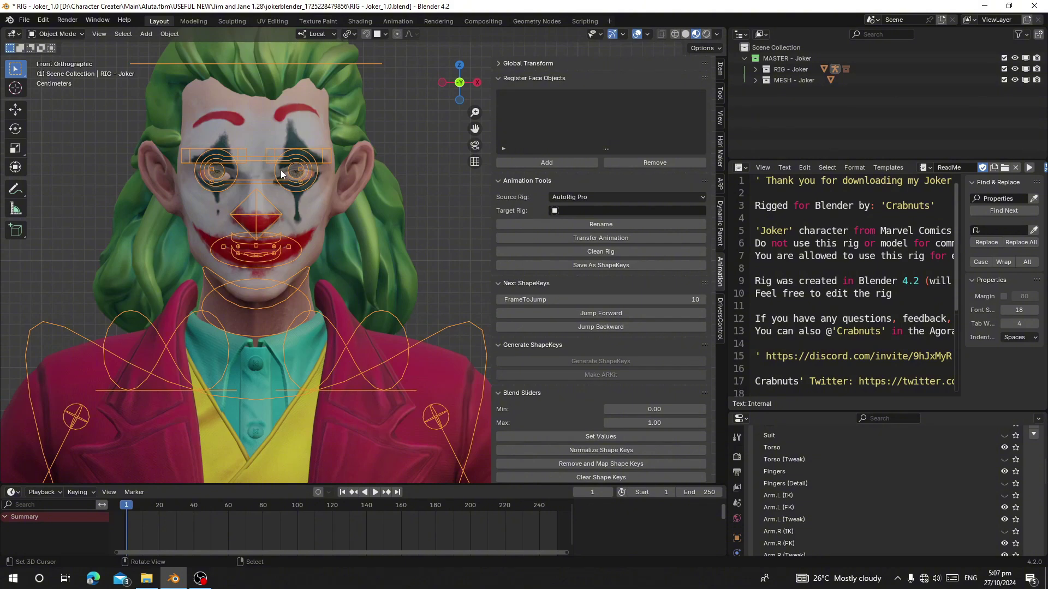
{"action": "left_click", "coordinate": [562, 197]}
{"action": "left_click", "coordinate": [559, 223]}
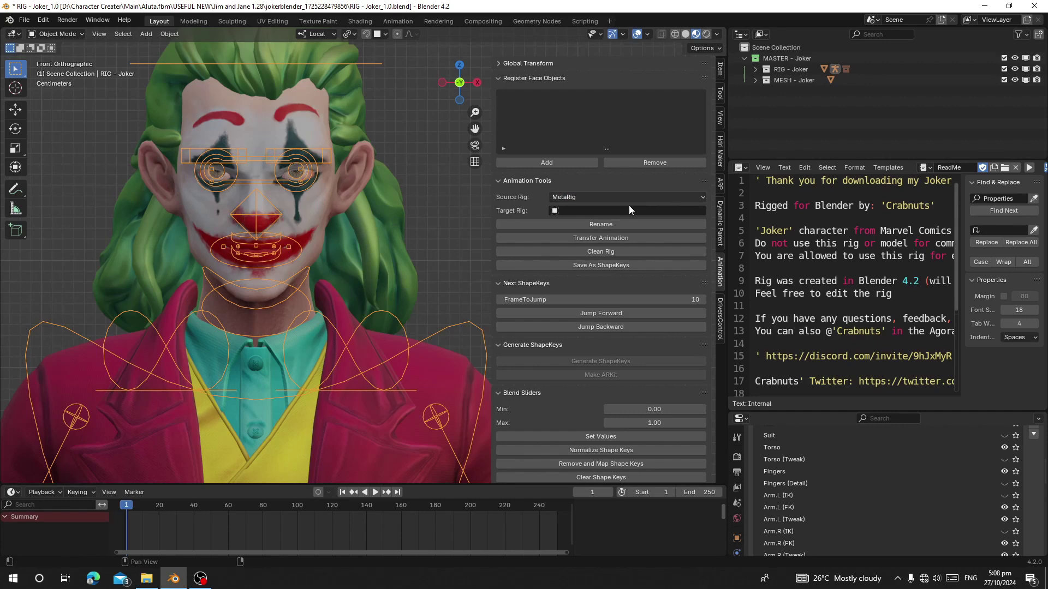
{"action": "left_click", "coordinate": [617, 222]}
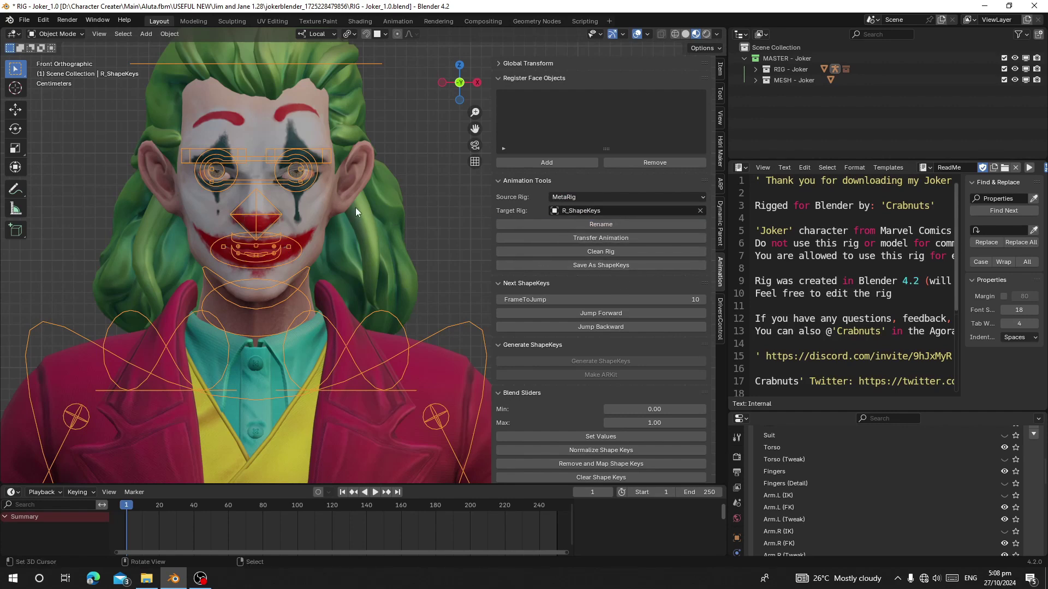
Select the Joker mesh and register it as a face object
{"action": "right_click", "coordinate": [393, 189]}
{"action": "left_click", "coordinate": [529, 163]}
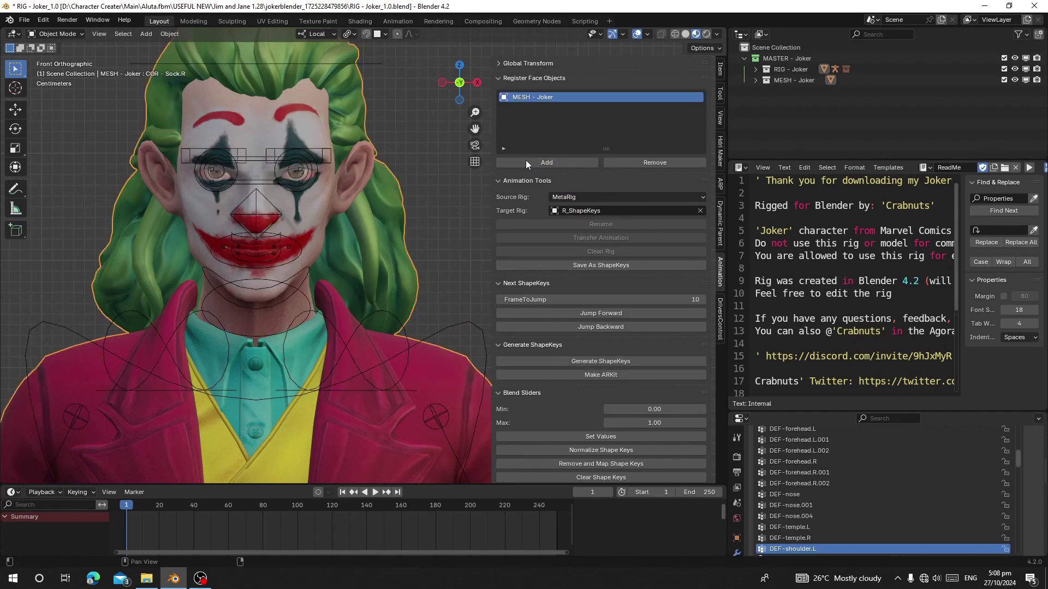
{"action": "key", "text": "g"}
{"action": "right_click", "coordinate": [245, 276]}
{"action": "scroll", "coordinate": [244, 277], "scroll_direction": "down", "scroll_amount": 2}
{"action": "key", "text": "g"}
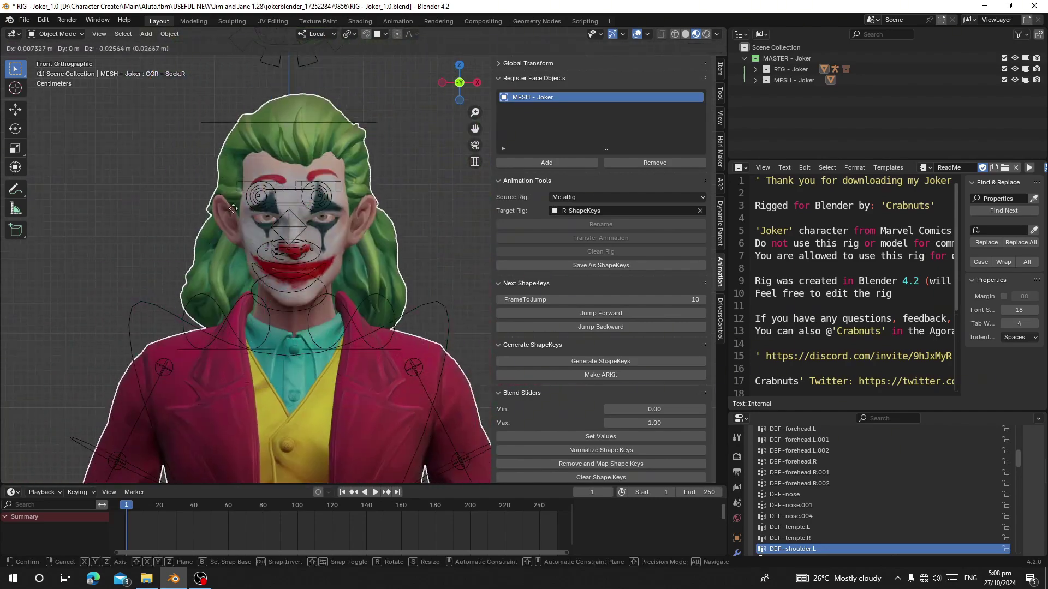
{"action": "left_click", "coordinate": [247, 242]}
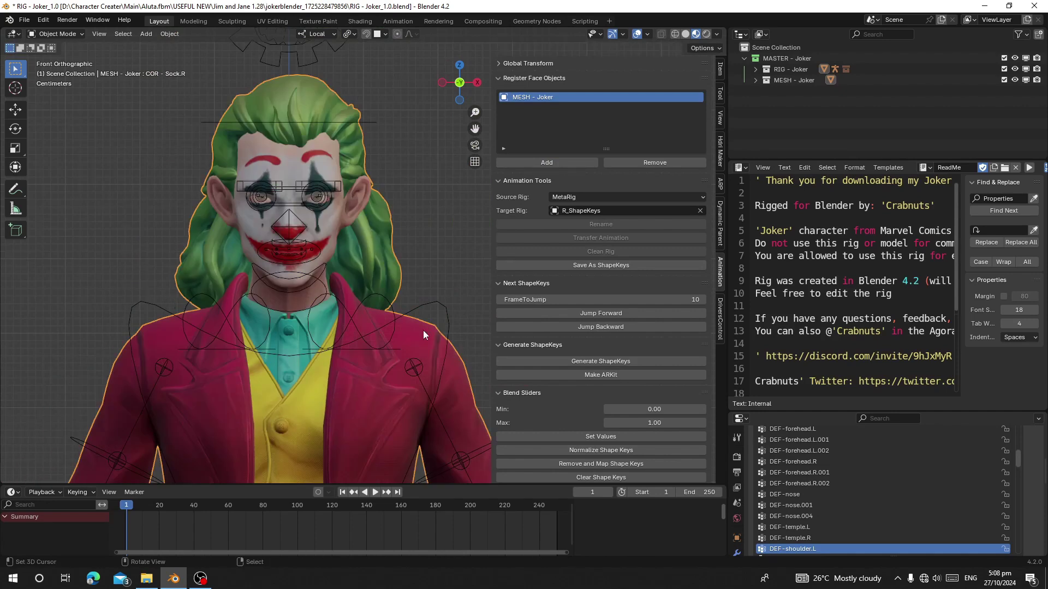
Select the Joker's R_ShapeKeys rig and transfer the MetaRig animation to it
{"action": "middle_click_drag", "start_coordinate": [370, 285], "coordinate": [385, 259], "text": "shift"}
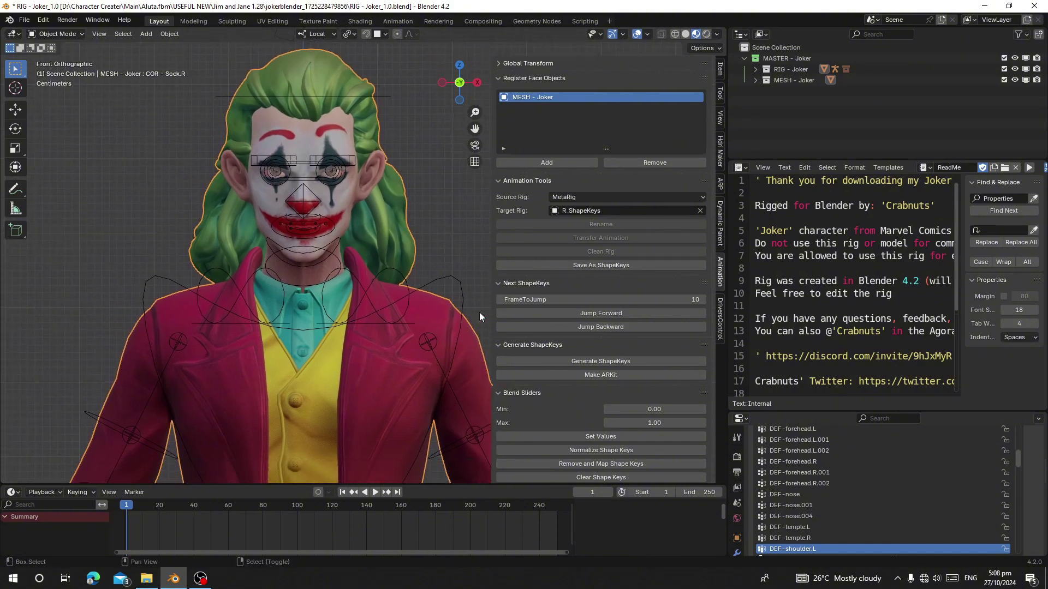
{"action": "right_click", "coordinate": [419, 286]}
{"action": "left_click", "coordinate": [640, 238]}
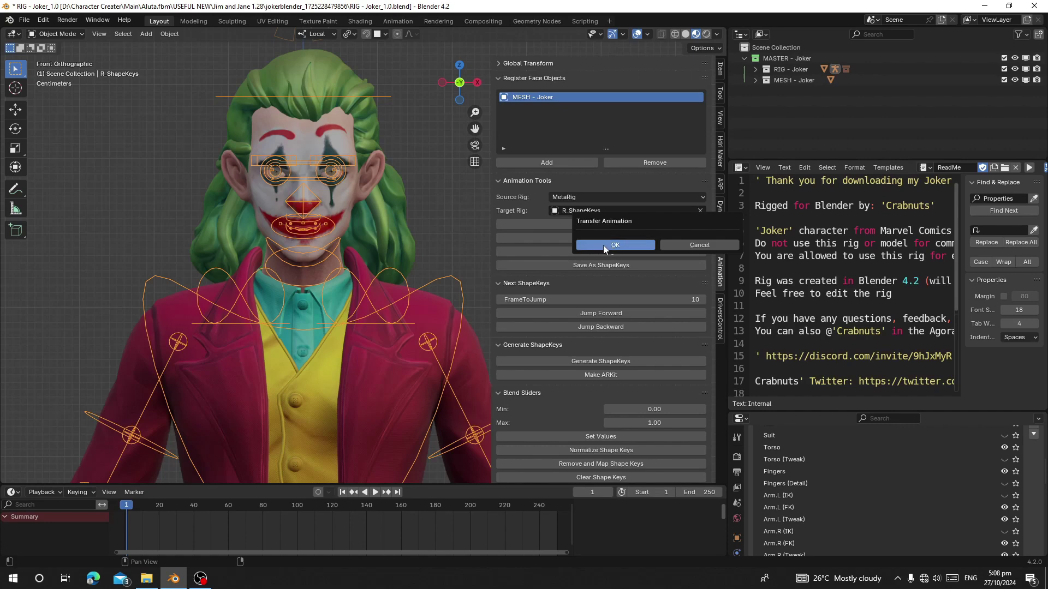
{"action": "left_click", "coordinate": [603, 244]}
Play the transferred animation with the viewport overlays hidden and watch the Joker's face
{"action": "key", "text": "space"}
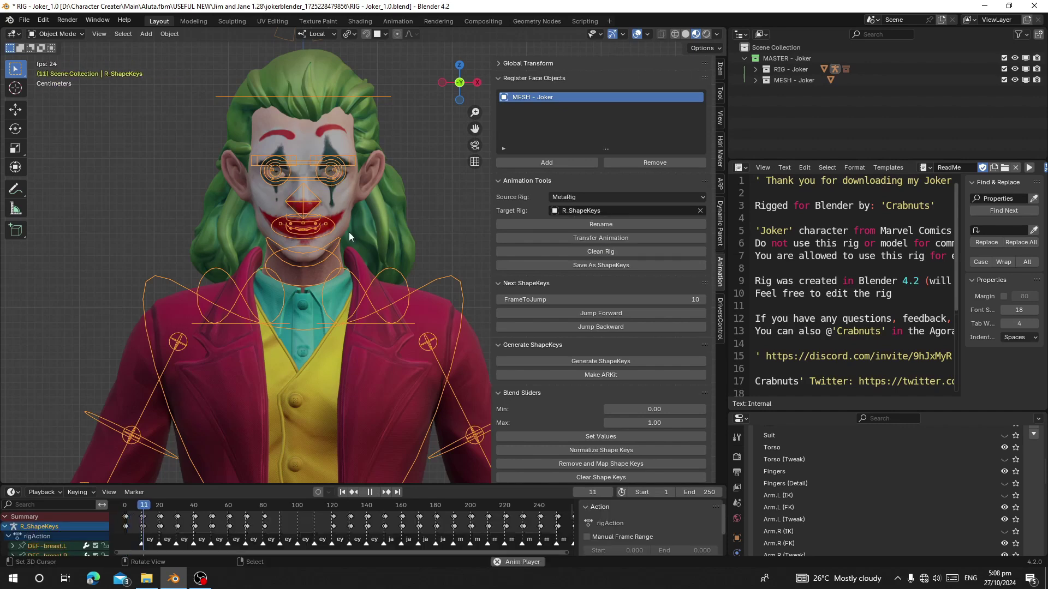
{"action": "left_click", "coordinate": [635, 33]}
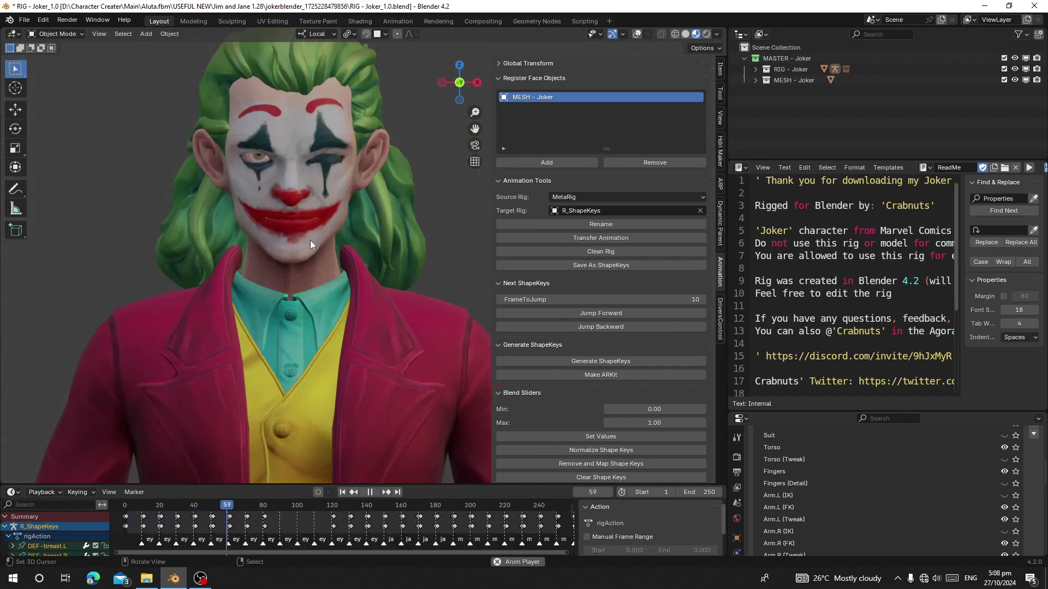
{"action": "scroll", "coordinate": [310, 240], "scroll_direction": "up", "scroll_amount": 3}
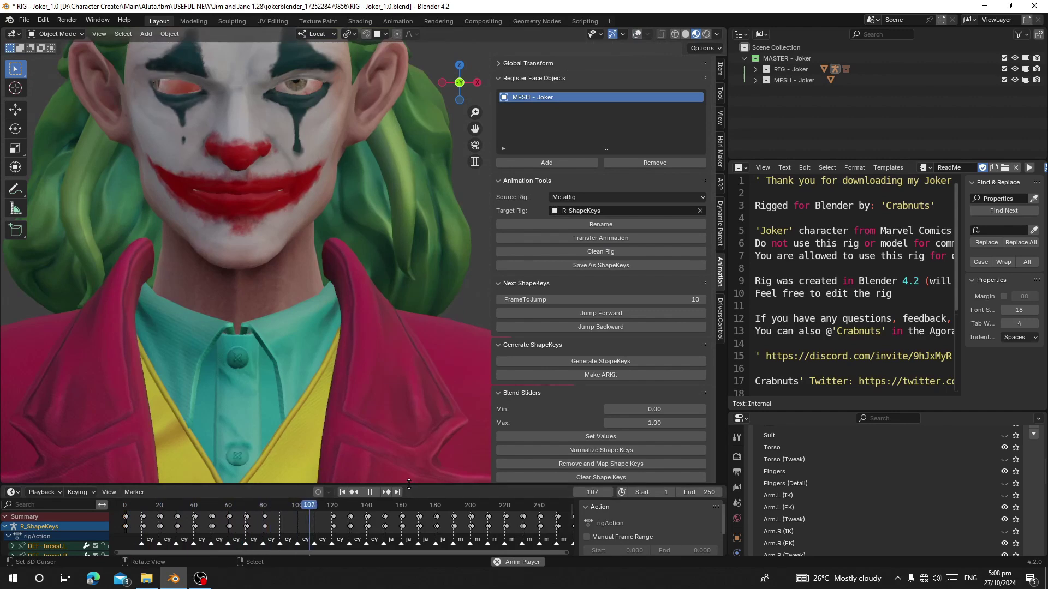
Enlarge the Timeline to show all keyframes and set the scene's end frame to 517
{"action": "left_click_drag", "start_coordinate": [409, 485], "coordinate": [425, 389]}
{"action": "scroll", "coordinate": [473, 470], "scroll_direction": "down", "scroll_amount": 6}
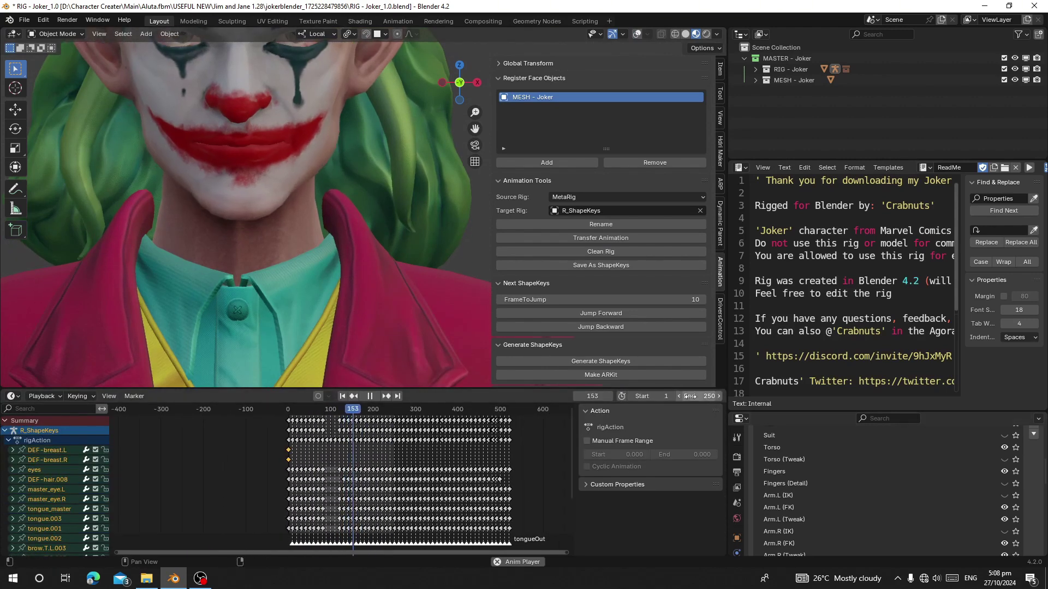
{"action": "left_click_drag", "start_coordinate": [700, 396], "coordinate": [766, 396]}
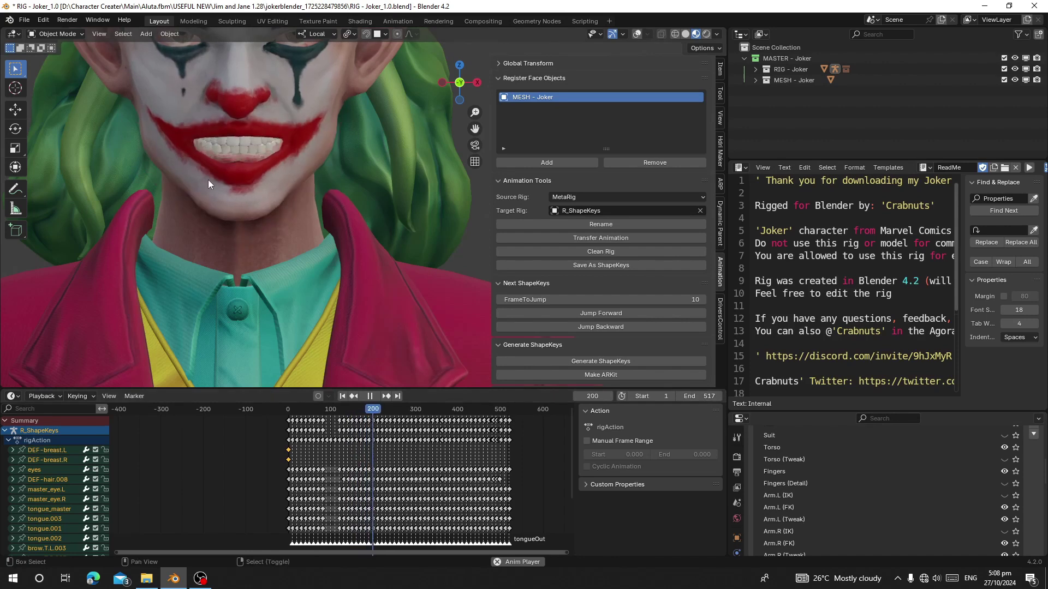
Stop playback and examine the mouth deformation at frame 220
{"action": "middle_click_drag", "start_coordinate": [243, 201], "coordinate": [265, 242], "text": "shift"}
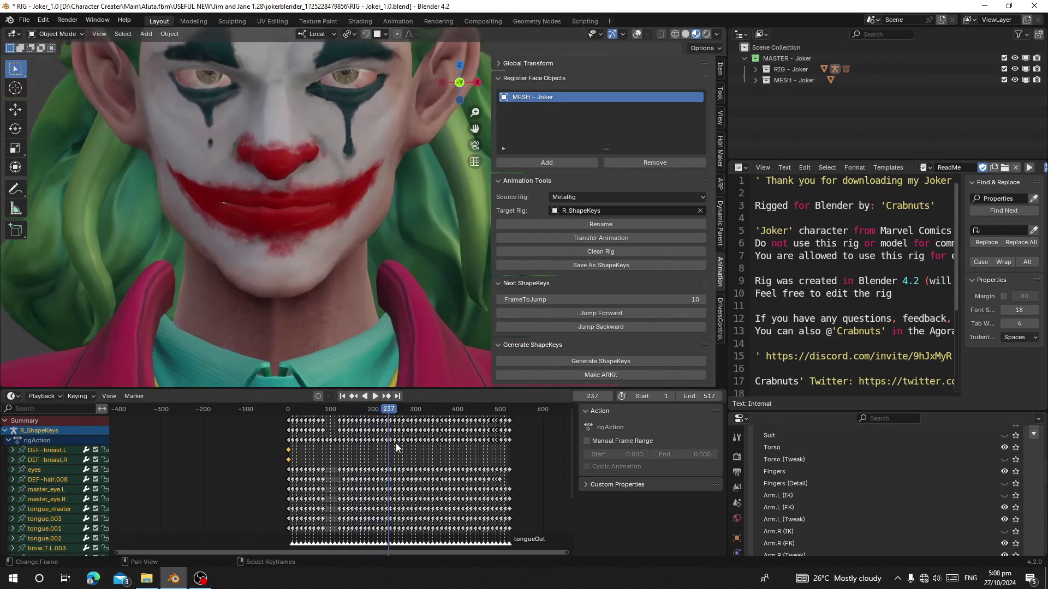
{"action": "left_click", "coordinate": [382, 454]}
{"action": "left_click_drag", "start_coordinate": [382, 450], "coordinate": [381, 450]}
{"action": "key", "text": "space"}
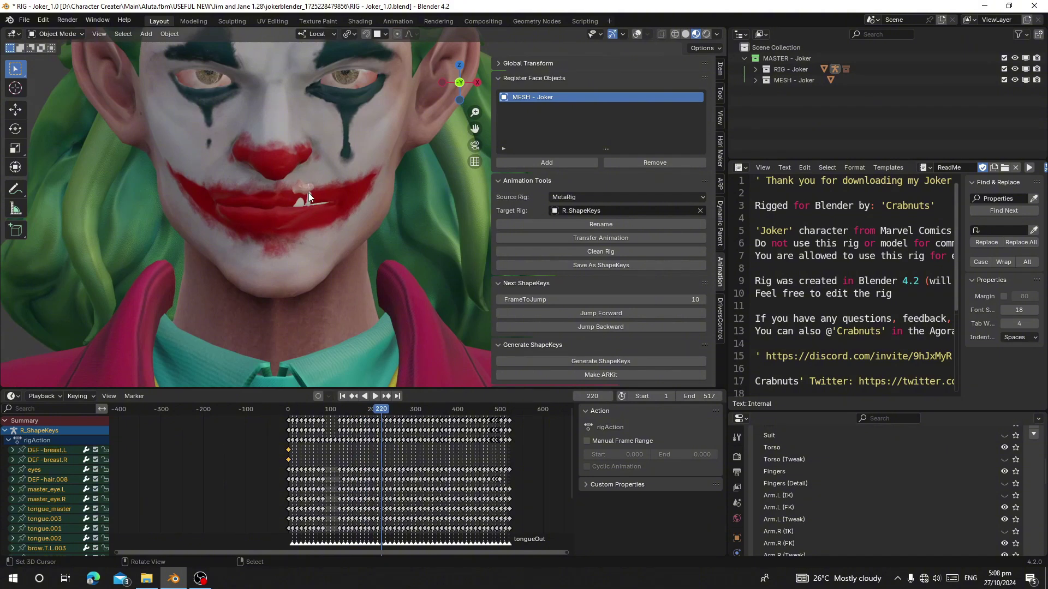
Set the active keying set to Location, Rotation & Scale
{"action": "scroll", "coordinate": [367, 467], "scroll_direction": "up", "scroll_amount": 10}
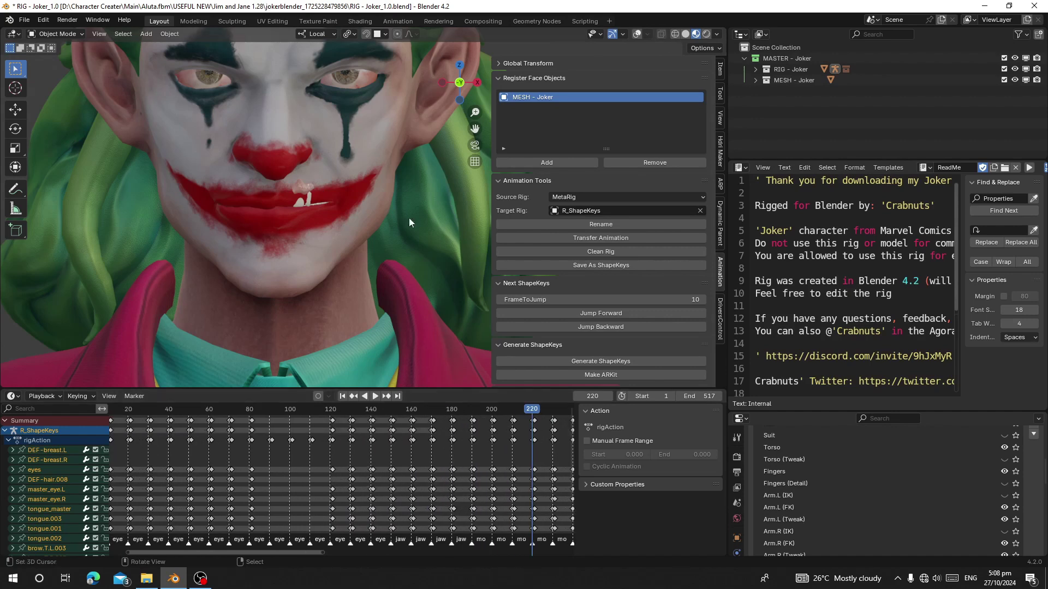
{"action": "left_click", "coordinate": [77, 396]}
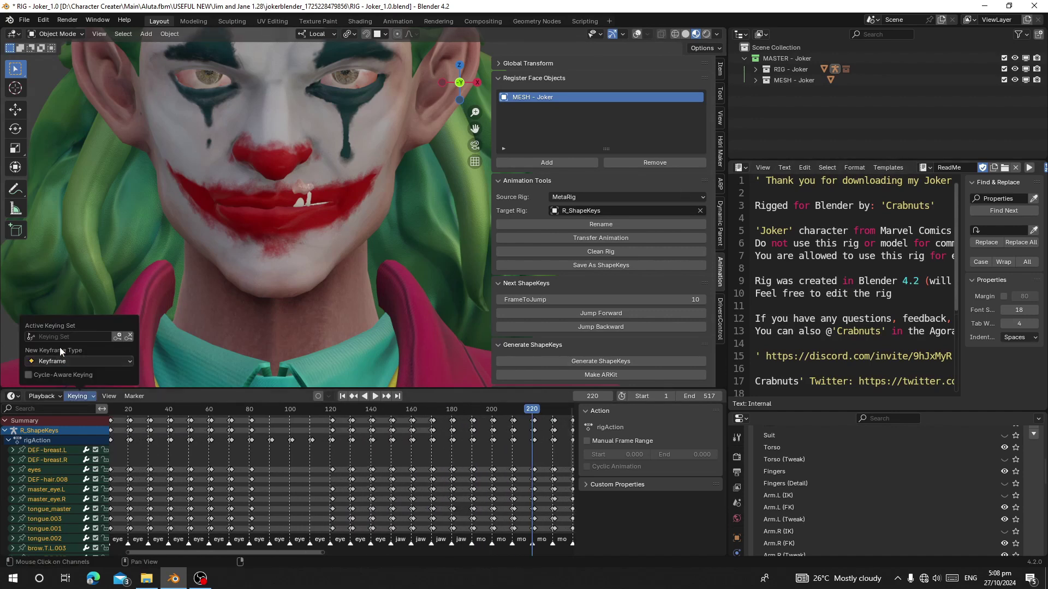
{"action": "left_click", "coordinate": [71, 337]}
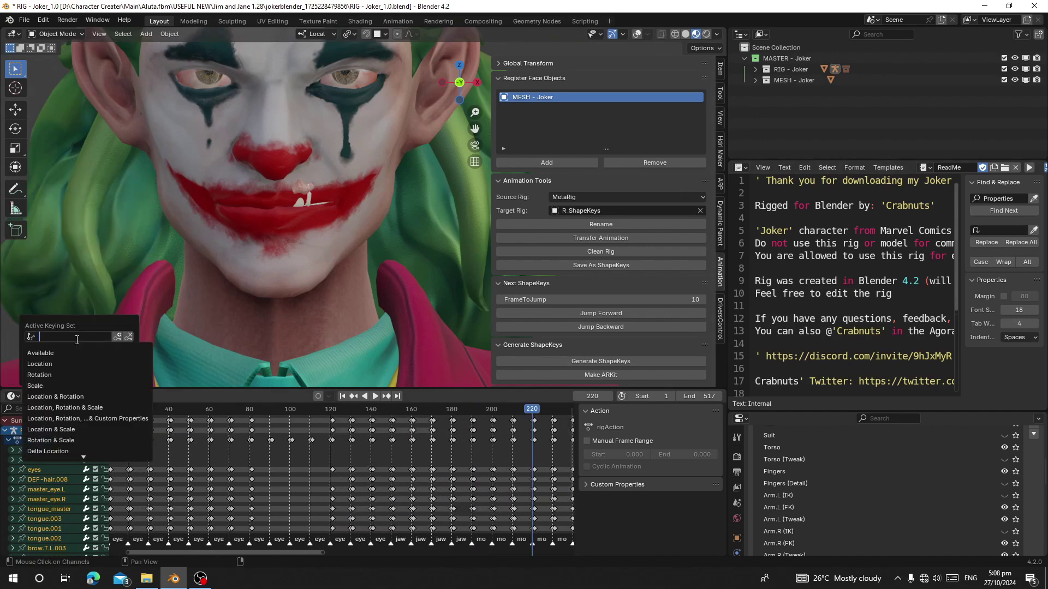
{"action": "left_click", "coordinate": [97, 409]}
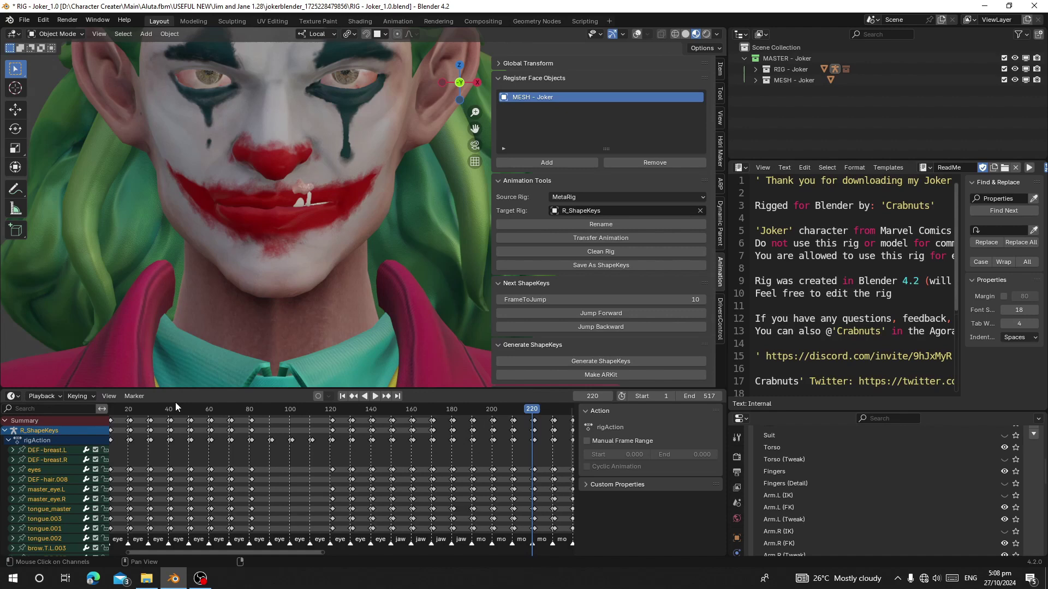
Collapse the Timeline's Summary channels with Auto Keying turned on, and return to frame 1
{"action": "left_click_drag", "start_coordinate": [1, 422], "coordinate": [15, 417]}
{"action": "left_click", "coordinate": [5, 420]}
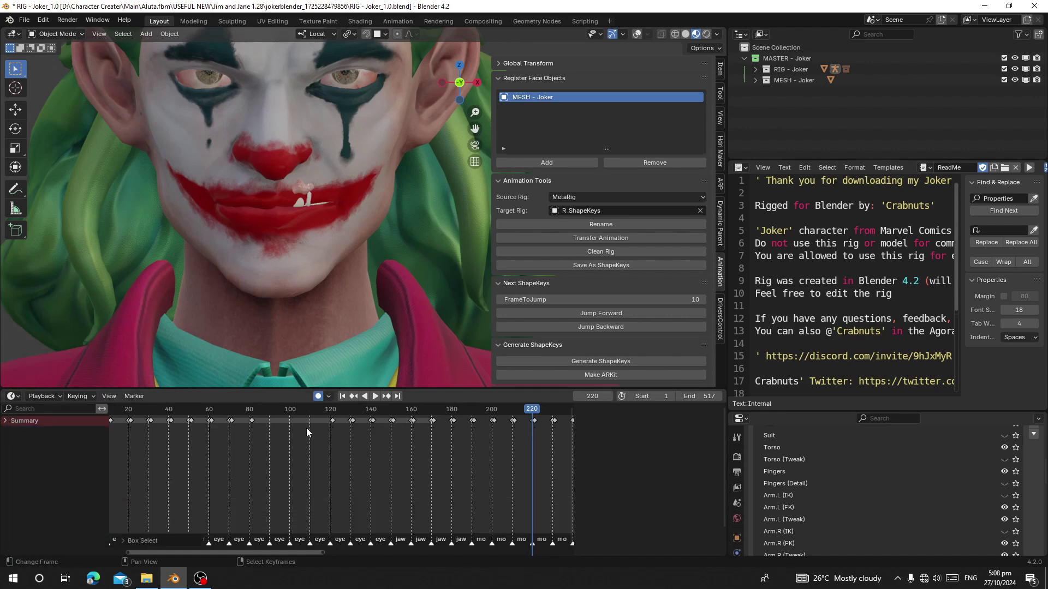
{"action": "scroll", "coordinate": [368, 464], "scroll_direction": "left", "scroll_amount": 5, "text": "ctrl"}
{"action": "left_click", "coordinate": [343, 397]}
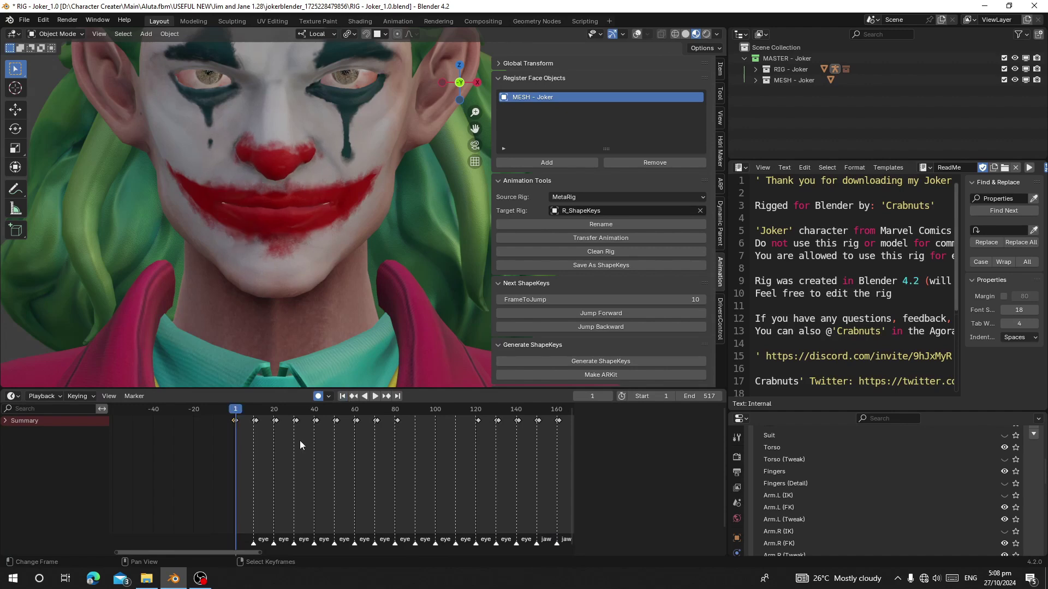
Go to frame 10, the eyeBlinkLeft marker, and frame the Joker's eyes
{"action": "scroll", "coordinate": [299, 441], "scroll_direction": "up", "scroll_amount": 6}
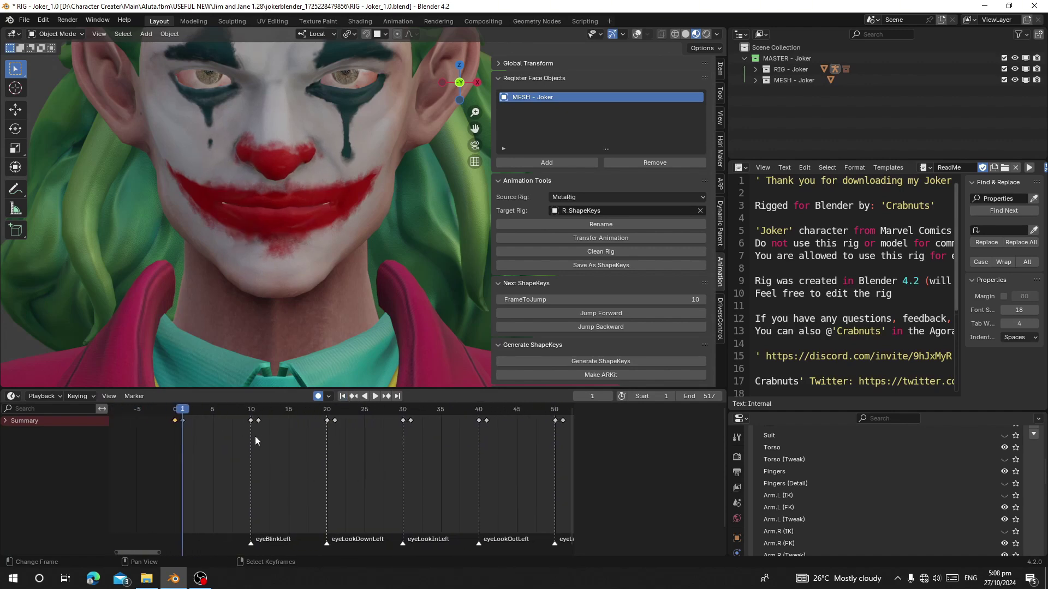
{"action": "left_click", "coordinate": [252, 434]}
{"action": "scroll", "coordinate": [345, 211], "scroll_direction": "down", "scroll_amount": 3}
{"action": "scroll", "coordinate": [321, 262], "scroll_direction": "up", "scroll_amount": 3}
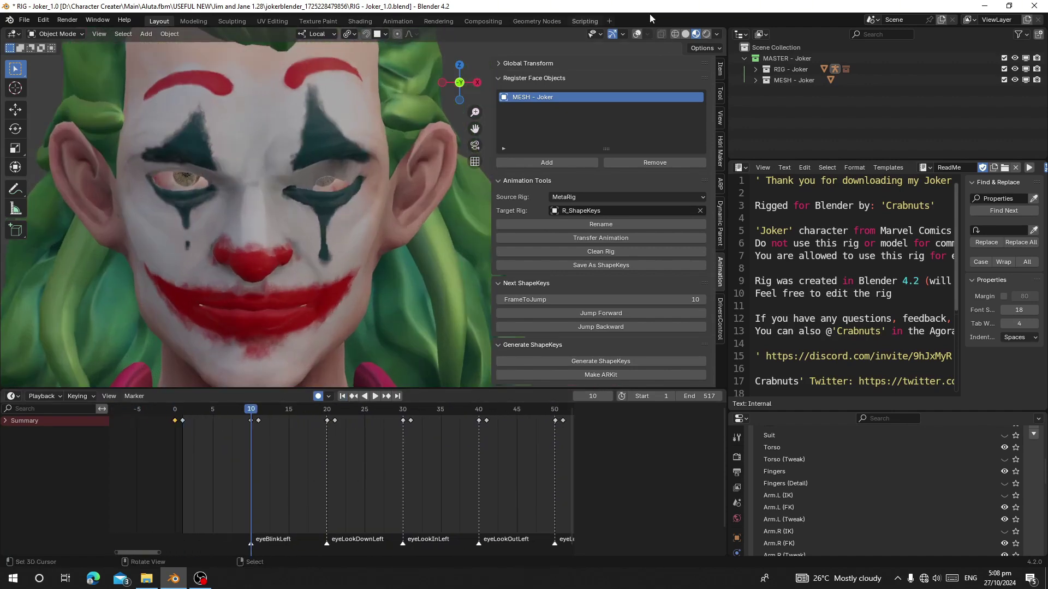
Show the viewport overlays again and switch the rig to Pose Mode
{"action": "left_click", "coordinate": [636, 34]}
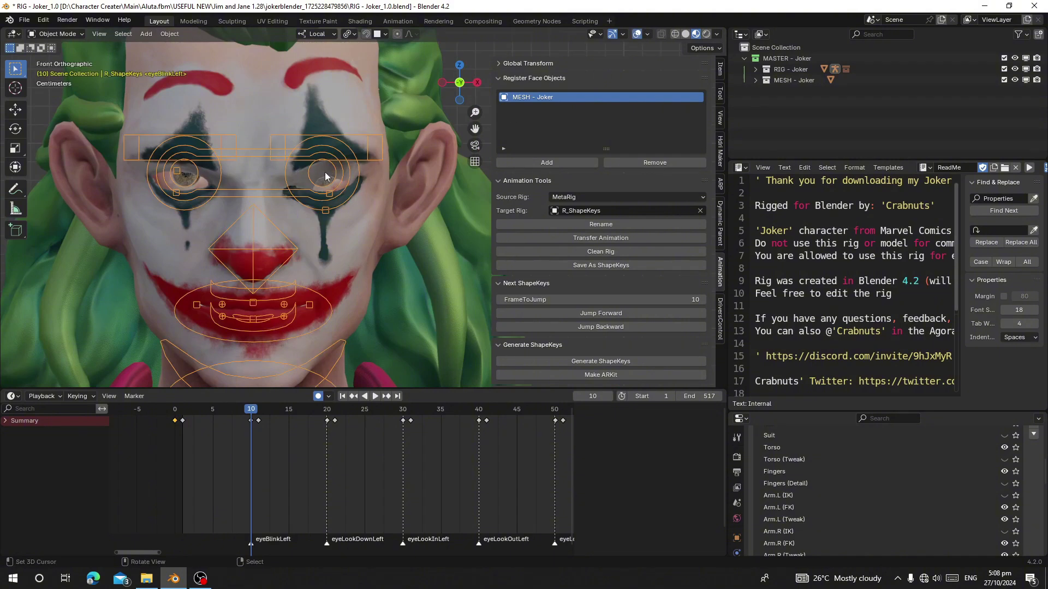
{"action": "left_click", "coordinate": [61, 36]}
{"action": "left_click", "coordinate": [55, 71]}
{"action": "scroll", "coordinate": [325, 212], "scroll_direction": "up", "scroll_amount": 2}
Move the left upper eyelid control up about 0.038 m at frame 10 to shape the eyeBlinkLeft pose
{"action": "left_click", "coordinate": [311, 214]}
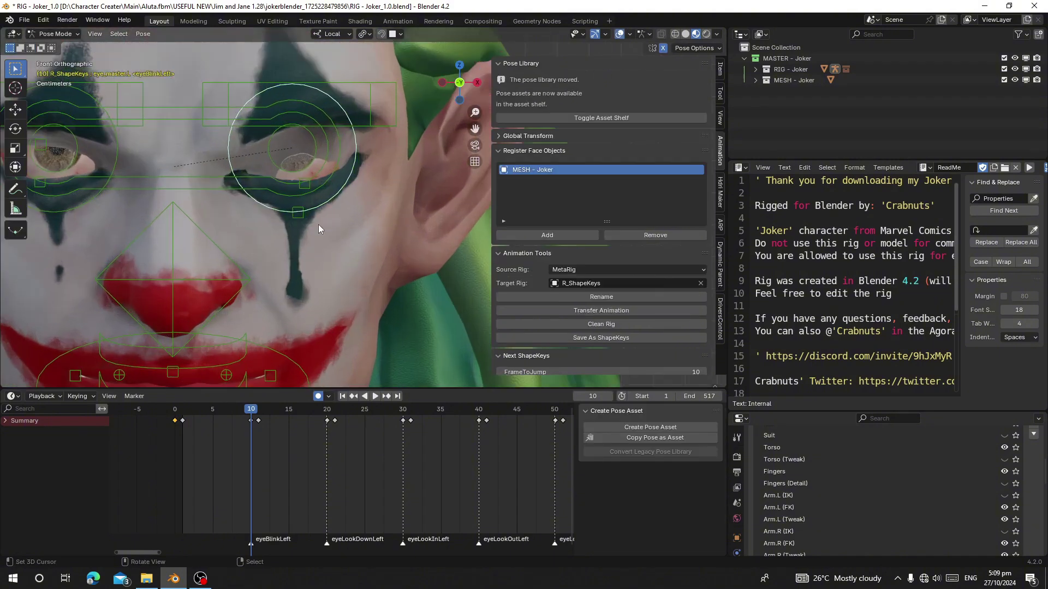
{"action": "scroll", "coordinate": [319, 224], "scroll_direction": "up", "scroll_amount": 2}
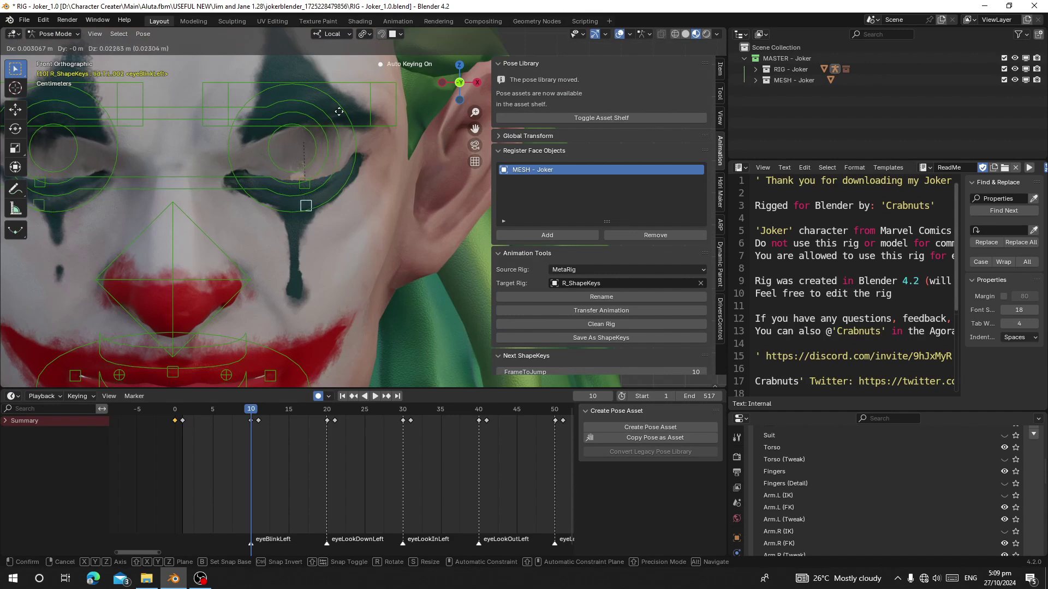
{"action": "scroll", "coordinate": [359, 171], "scroll_direction": "down", "scroll_amount": 1}
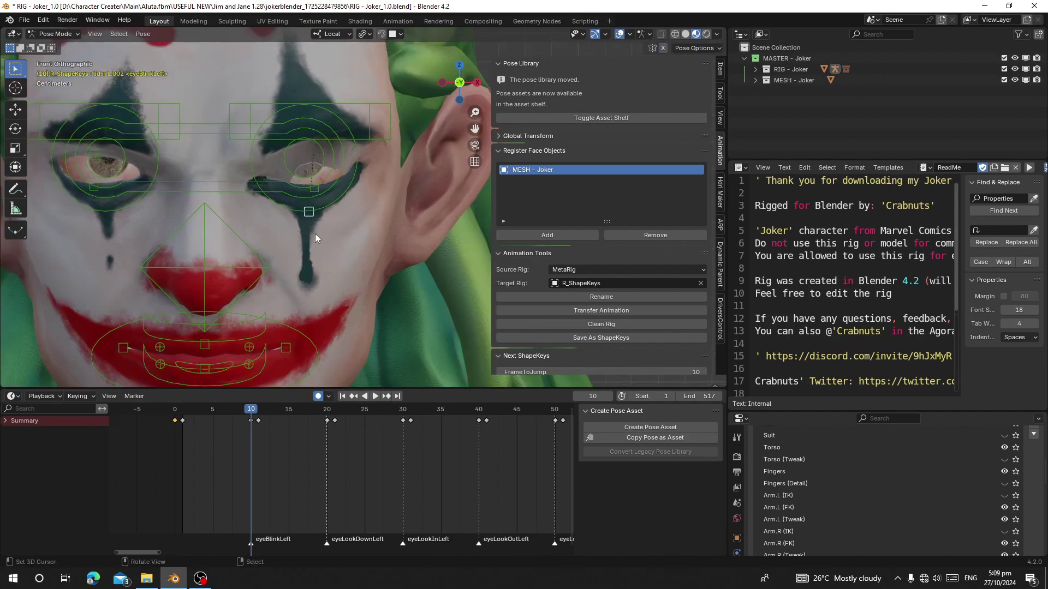
{"action": "key", "text": "g"}
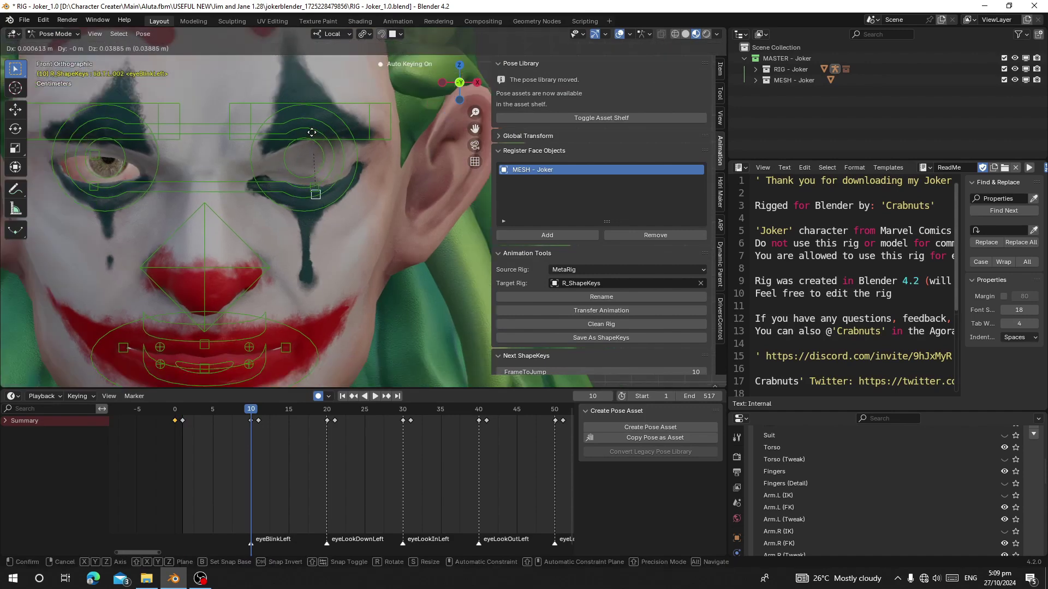
{"action": "left_click", "coordinate": [312, 132]}
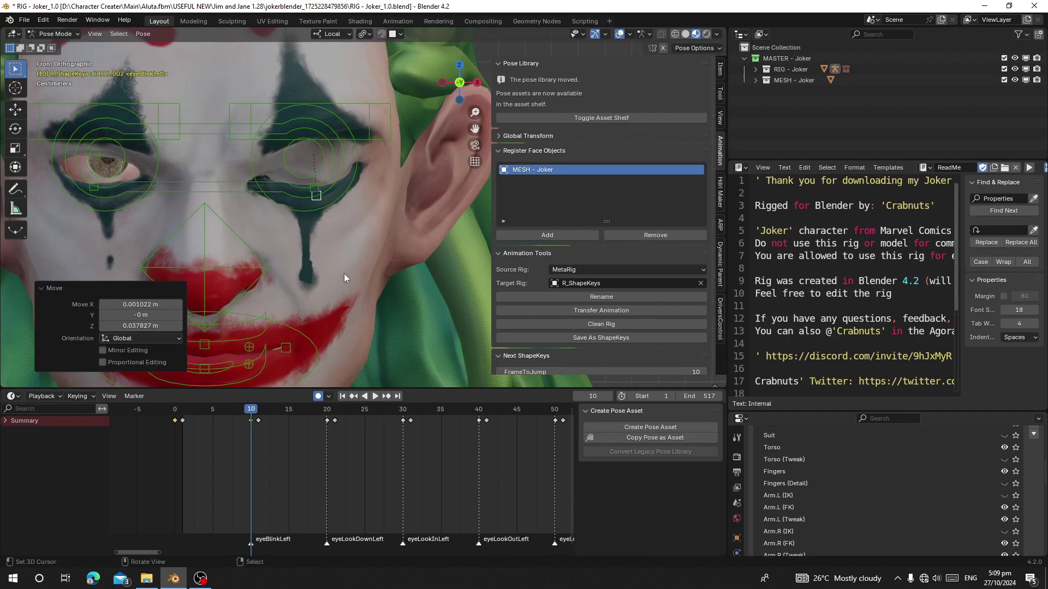
Select all the rig's controls and keyframe the eyeBlinkLeft pose at frame 10
{"action": "key", "text": "a"}
{"action": "scroll", "coordinate": [374, 269], "scroll_direction": "down", "scroll_amount": 3}
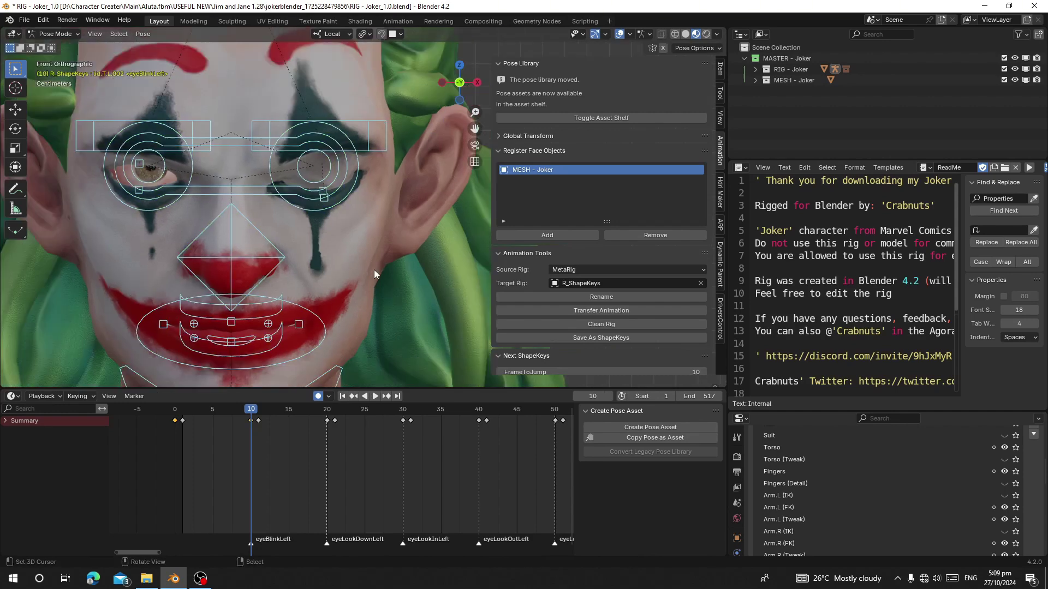
{"action": "key", "text": "i"}
{"action": "scroll", "coordinate": [632, 339], "scroll_direction": "down", "scroll_amount": 5}
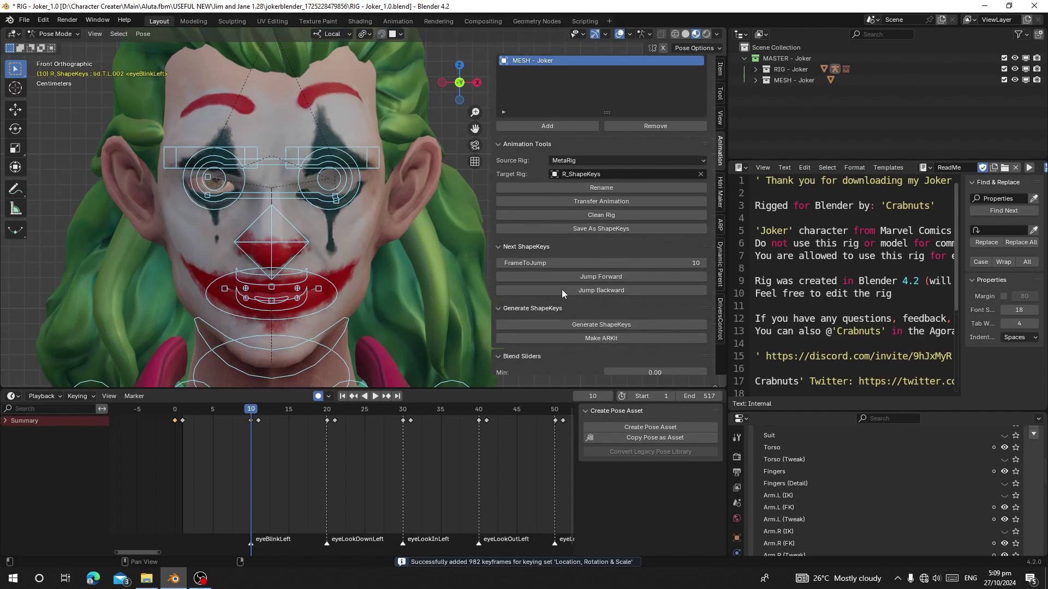
At frame 20 (eyeLookDownLeft), raise the left upper eyelid control slightly and keyframe all controls
{"action": "left_click", "coordinate": [578, 277]}
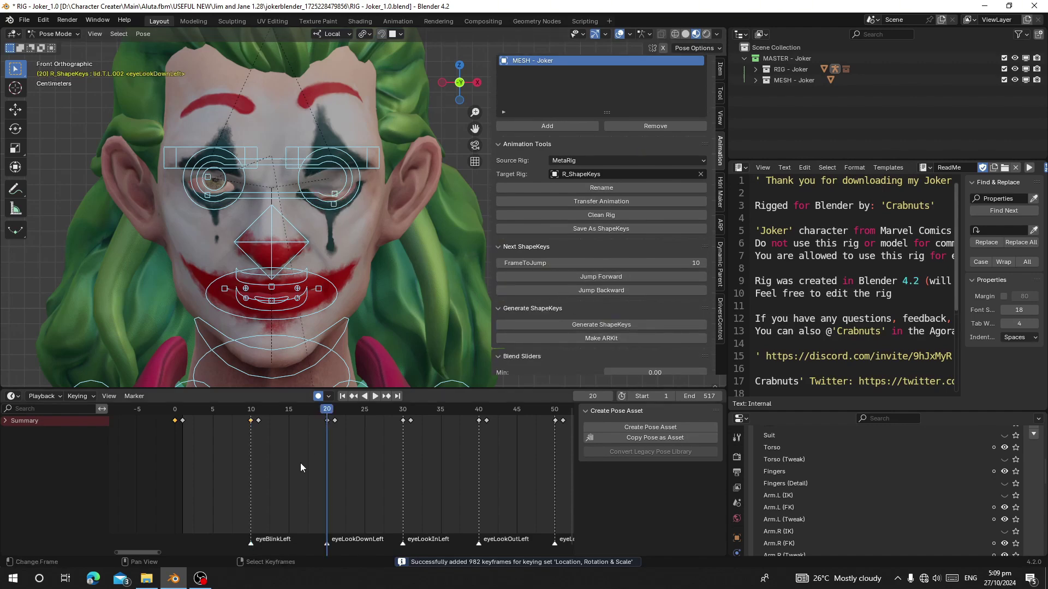
{"action": "scroll", "coordinate": [412, 191], "scroll_direction": "up", "scroll_amount": 1}
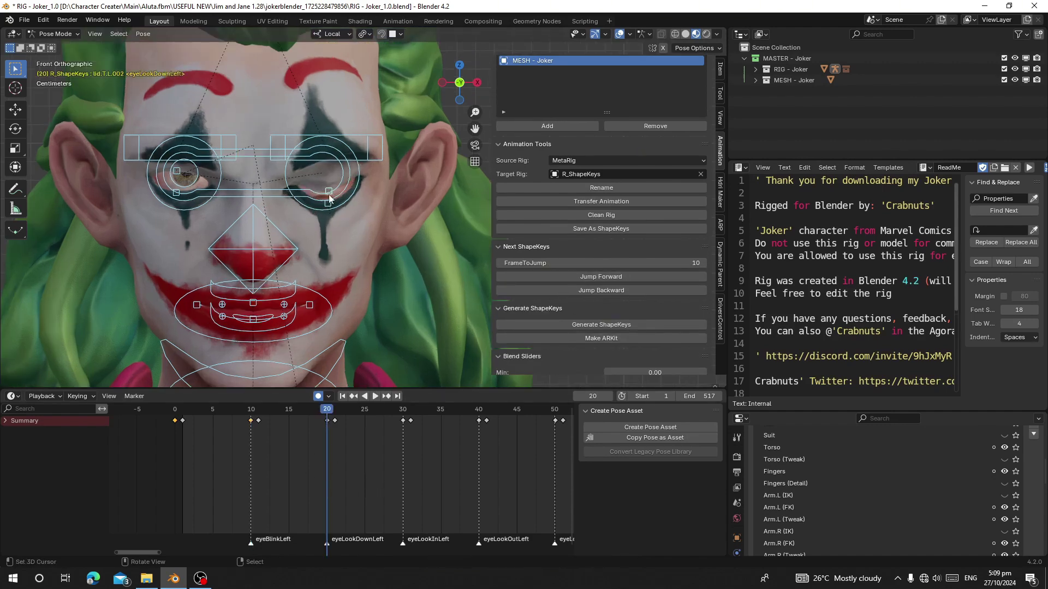
{"action": "left_click", "coordinate": [333, 198]}
{"action": "left_click_drag", "start_coordinate": [332, 192], "coordinate": [330, 182]}
{"action": "key", "text": "a"}
{"action": "key", "text": "i"}
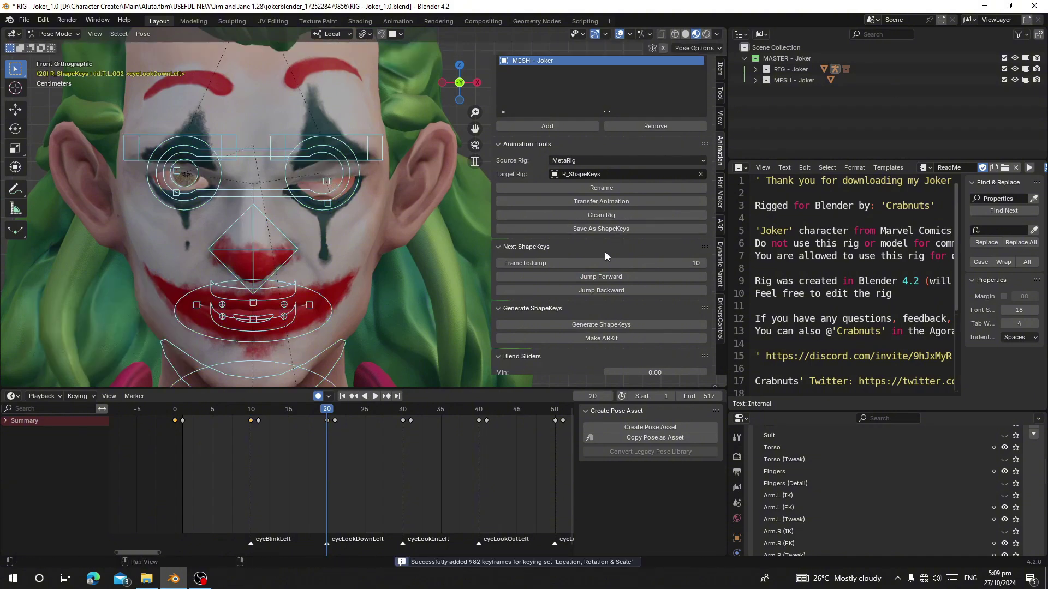
At frame 50 (eyeLookUpLeft), lower the left lower eyelid control about 0.004 m and keyframe all controls
{"action": "left_click", "coordinate": [601, 278]}
{"action": "left_click", "coordinate": [601, 278]}
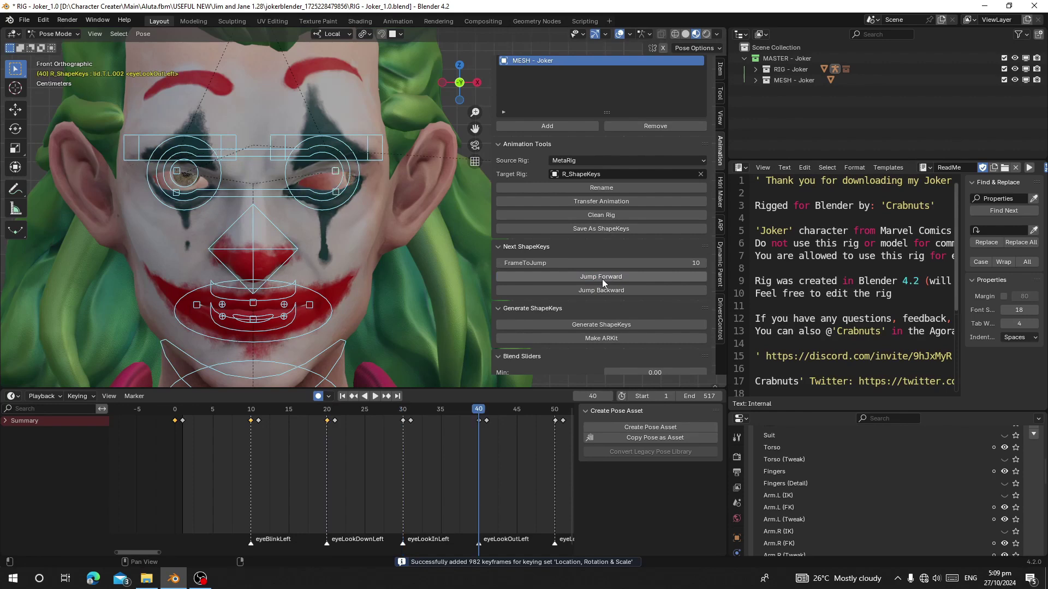
{"action": "left_click", "coordinate": [601, 278]}
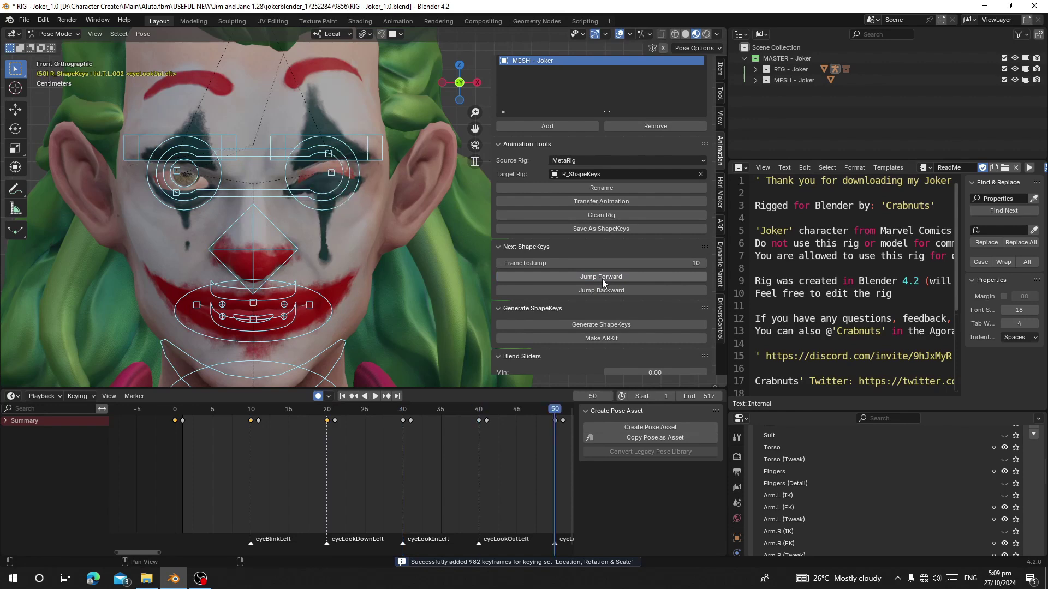
{"action": "left_click", "coordinate": [330, 172]}
{"action": "scroll", "coordinate": [521, 491], "scroll_direction": "up", "scroll_amount": 1}
{"action": "middle_click_drag", "start_coordinate": [521, 491], "coordinate": [405, 497]}
{"action": "key", "text": "g"}
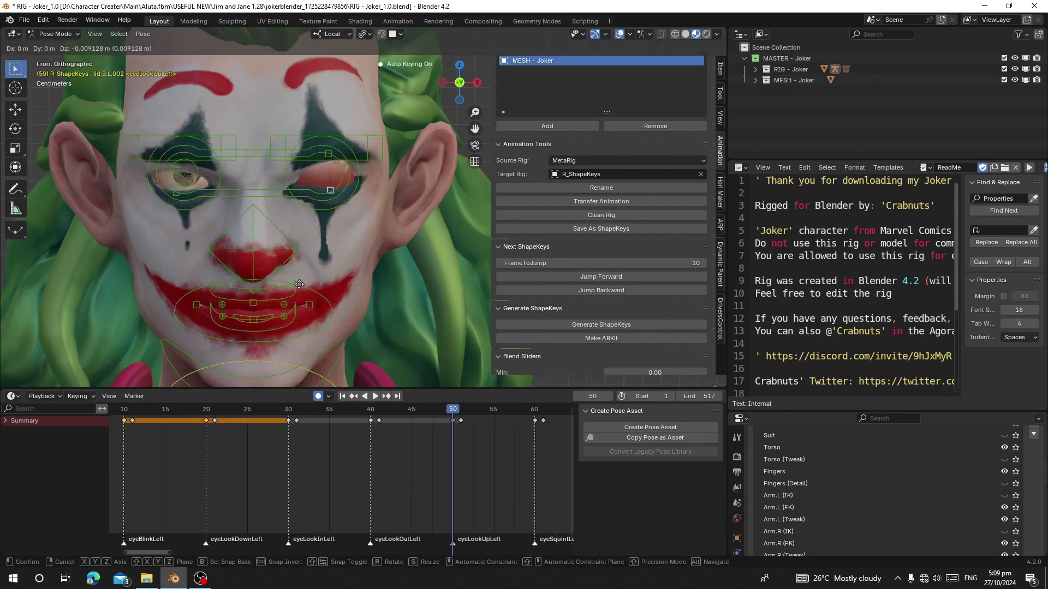
{"action": "right_click", "coordinate": [299, 280]}
{"action": "key", "text": "g"}
{"action": "left_click", "coordinate": [329, 231]}
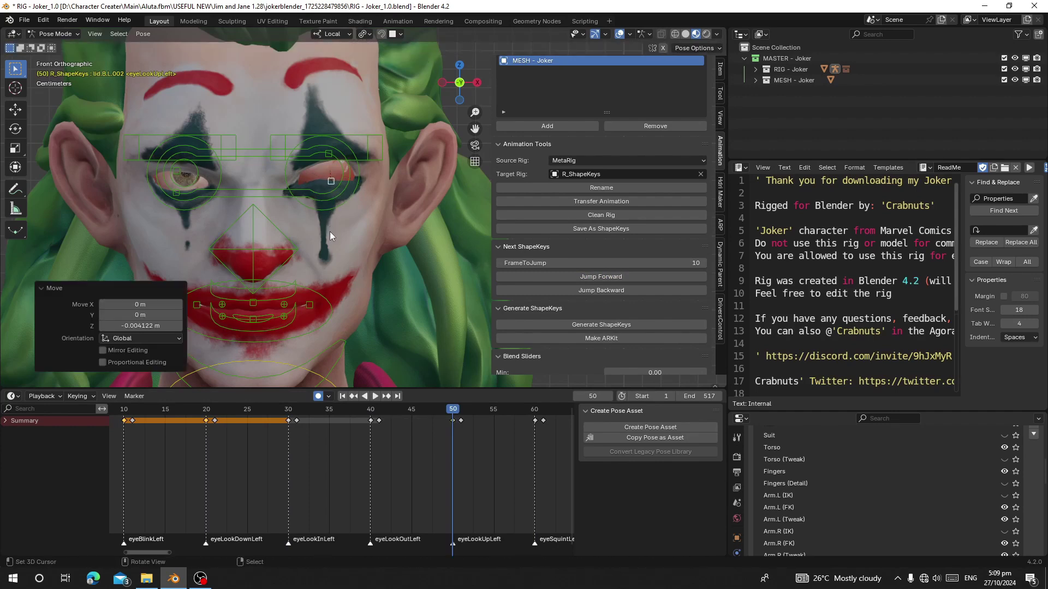
{"action": "key", "text": "a"}
{"action": "key", "text": "i"}
Select the left upper eyelid control at frame 60 (eyeSquintLeft), and jump forward to frame 80 (eyeBlinkRight)
{"action": "left_click", "coordinate": [592, 276]}
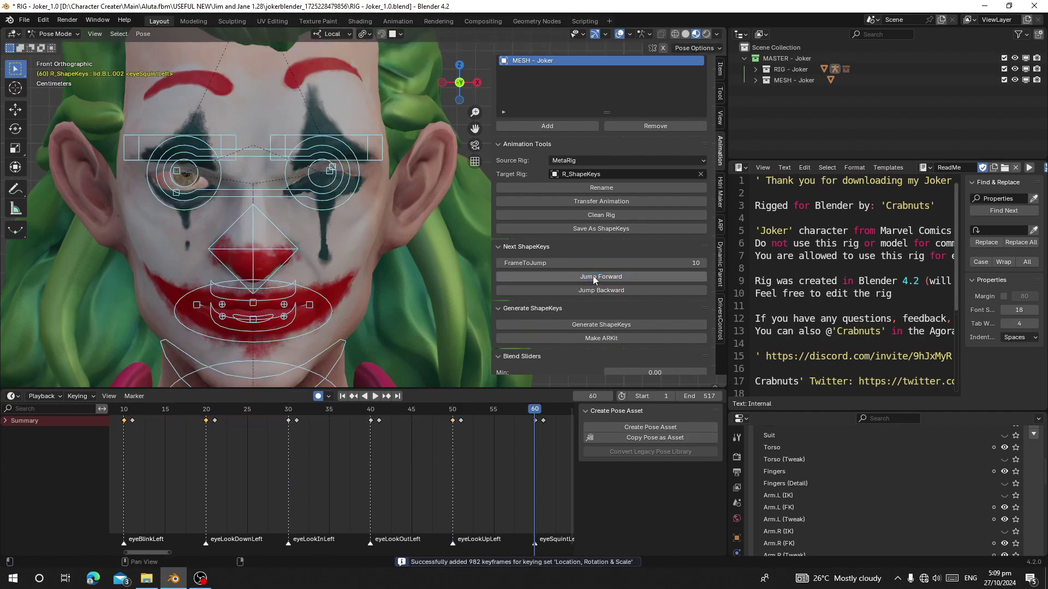
{"action": "left_click", "coordinate": [592, 286]}
{"action": "left_click", "coordinate": [592, 285]}
{"action": "left_click", "coordinate": [339, 192]}
{"action": "left_click", "coordinate": [336, 171]}
{"action": "double_click", "coordinate": [599, 277]}
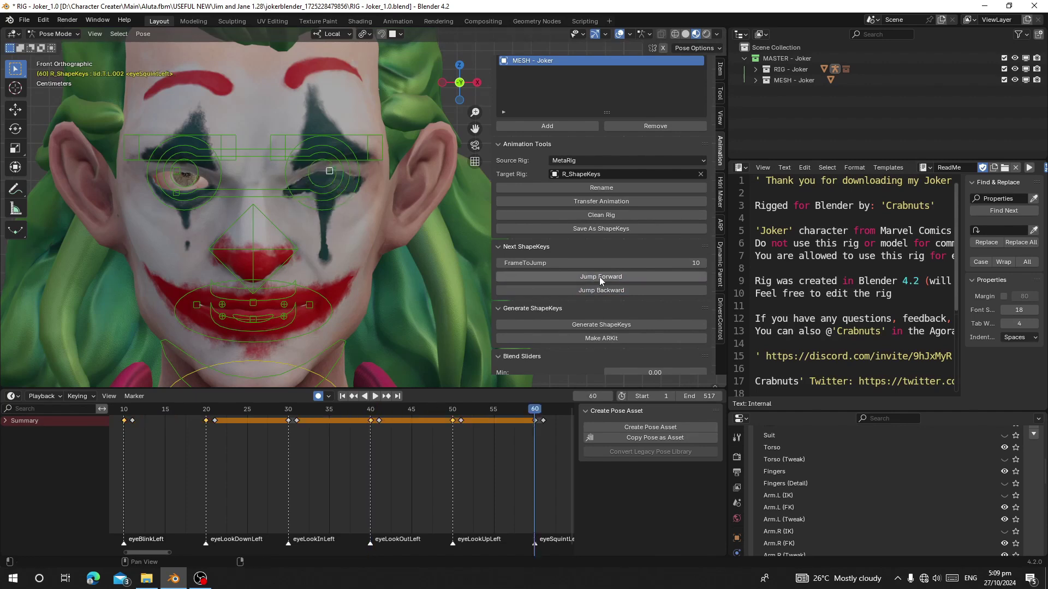
{"action": "left_click", "coordinate": [599, 276]}
{"action": "left_click", "coordinate": [599, 277]}
Adjust the right upper eyelid control and keyframe all controls at frame 80, ending on frame 90 (eyeLookDownRight)
{"action": "left_click", "coordinate": [178, 197]}
{"action": "key", "text": "a"}
{"action": "key", "text": "i"}
{"action": "left_click", "coordinate": [590, 276]}
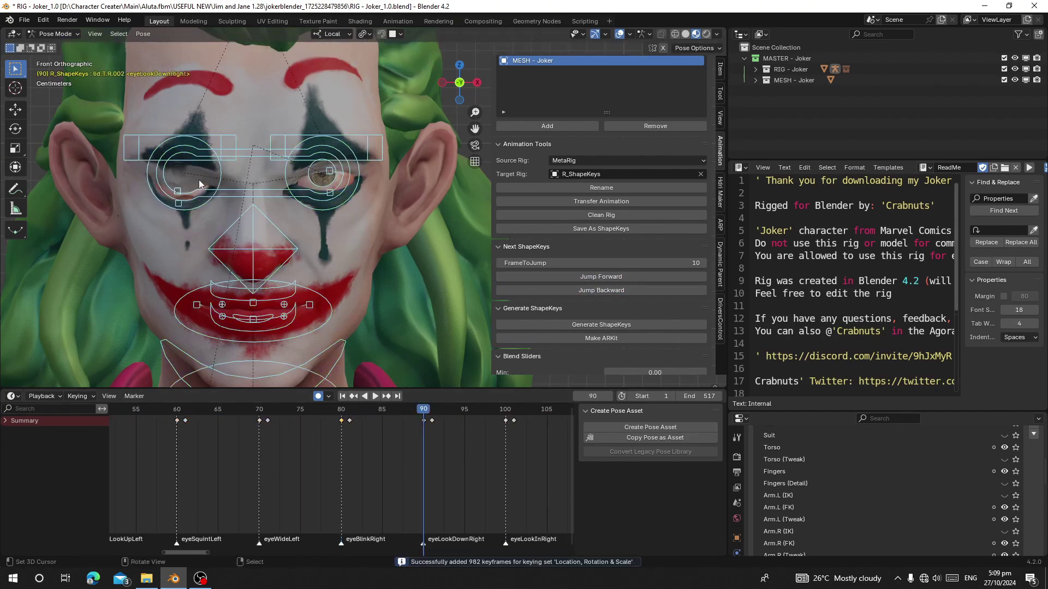
Step forward through the right-eye poses in 10-frame jumps to frame 150 (jawForward), checking each pose on the face
{"action": "left_click", "coordinate": [632, 276]}
{"action": "left_click", "coordinate": [631, 276]}
{"action": "left_click", "coordinate": [632, 277]}
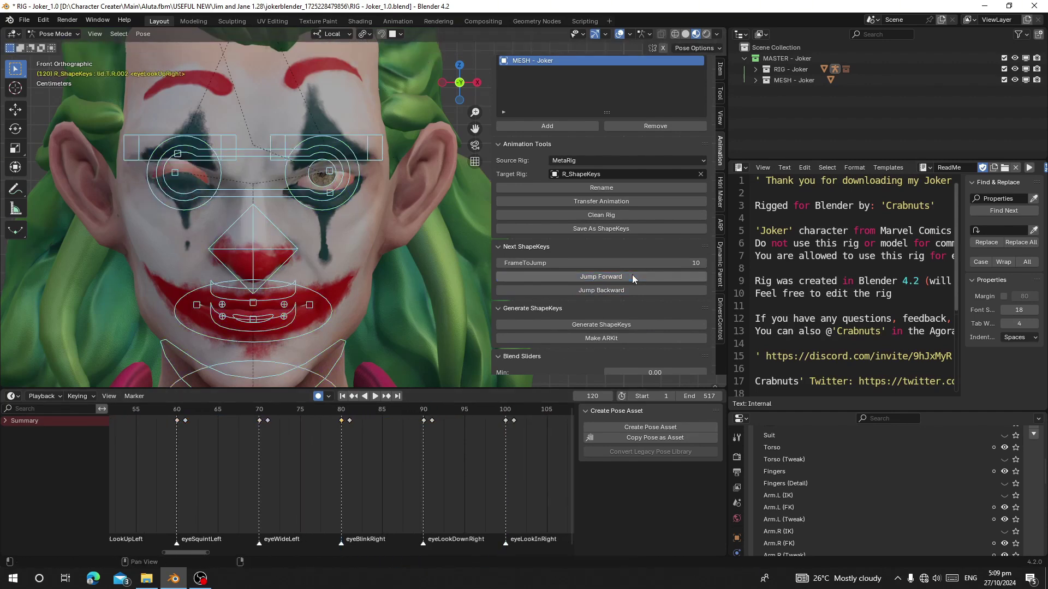
{"action": "left_click", "coordinate": [632, 277]}
{"action": "left_click", "coordinate": [631, 276]}
{"action": "left_click", "coordinate": [632, 277]}
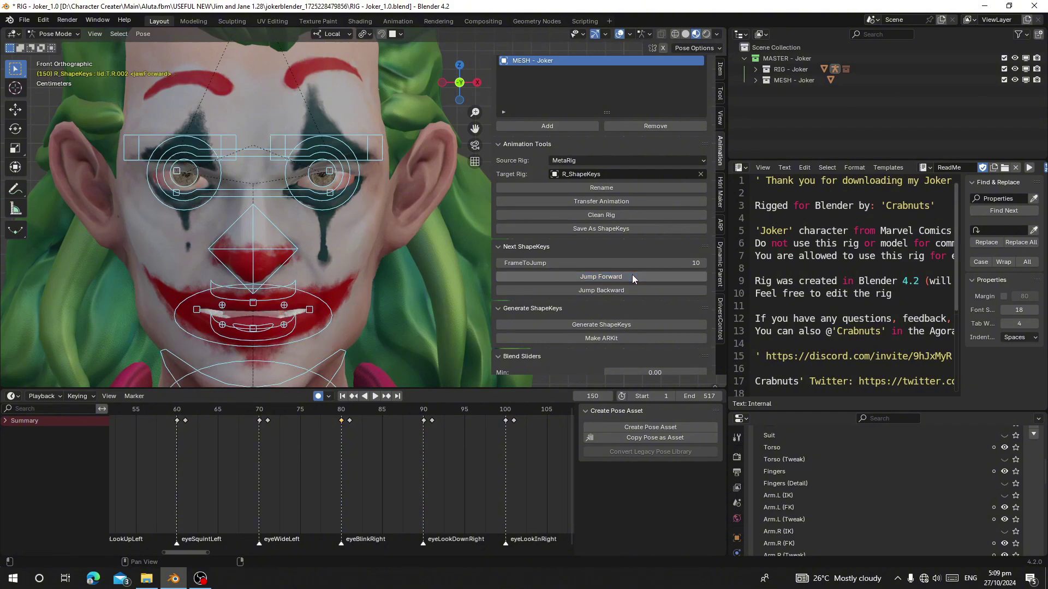
{"action": "middle_click_drag", "start_coordinate": [533, 473], "coordinate": [247, 489]}
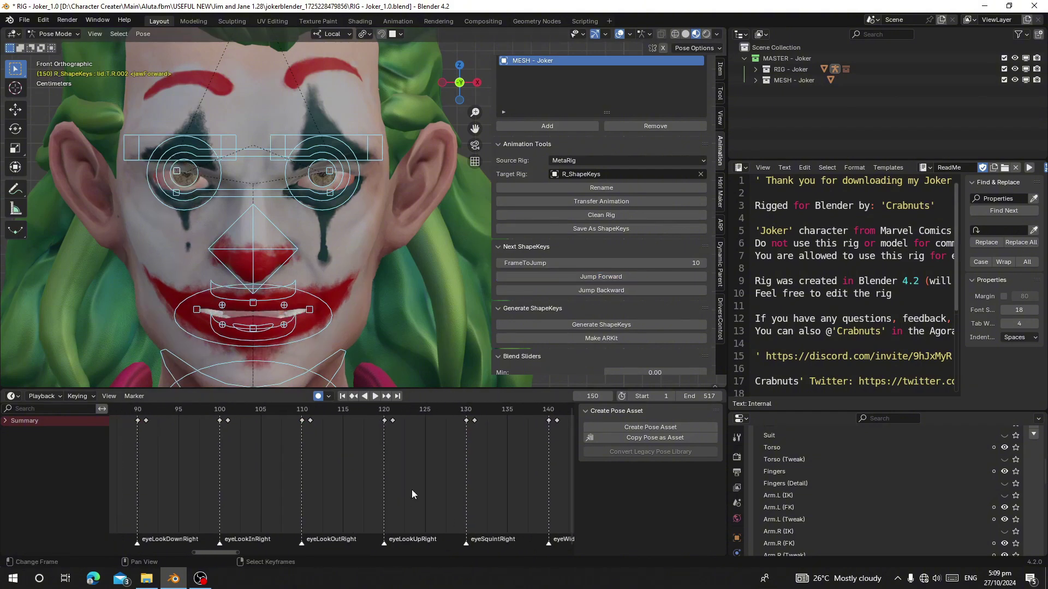
{"action": "scroll", "coordinate": [411, 489], "scroll_direction": "down", "scroll_amount": 5}
{"action": "middle_click_drag", "start_coordinate": [374, 513], "coordinate": [92, 516]}
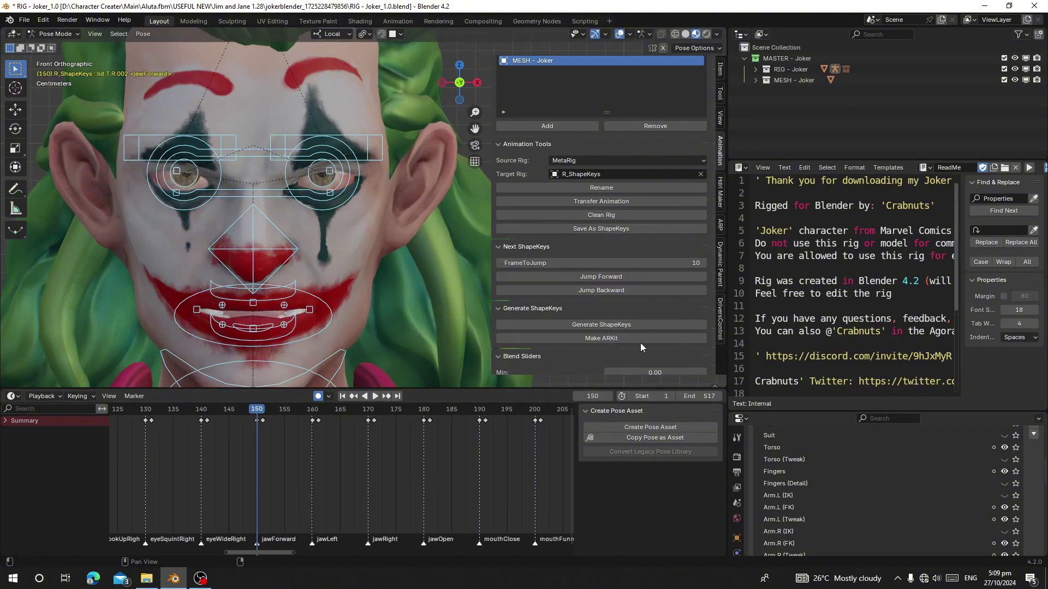
Go to frame 160 (jawLeft) and relax the pose to its breakdown with a factor of 0.5
{"action": "left_click", "coordinate": [607, 273]}
{"action": "scroll", "coordinate": [393, 467], "scroll_direction": "down", "scroll_amount": 2}
{"action": "mouse_move", "coordinate": [392, 468]}
{"action": "middle_mouse_down"}
{"action": "mouse_move", "coordinate": [363, 437]}
{"action": "mouse_move", "coordinate": [371, 439]}
{"action": "middle_mouse_up"}
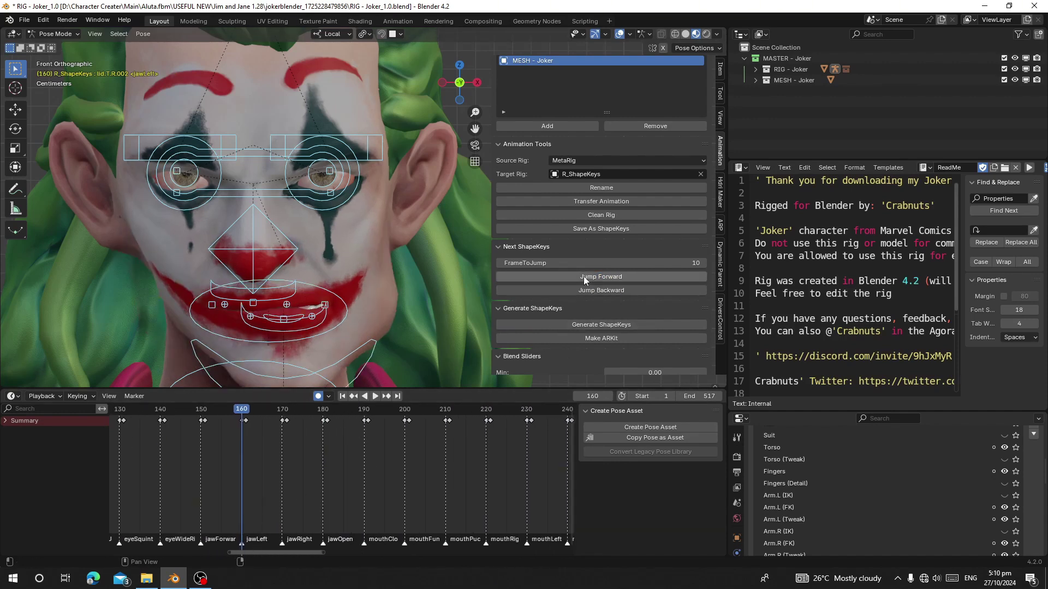
{"action": "scroll", "coordinate": [370, 294], "scroll_direction": "down", "scroll_amount": 2}
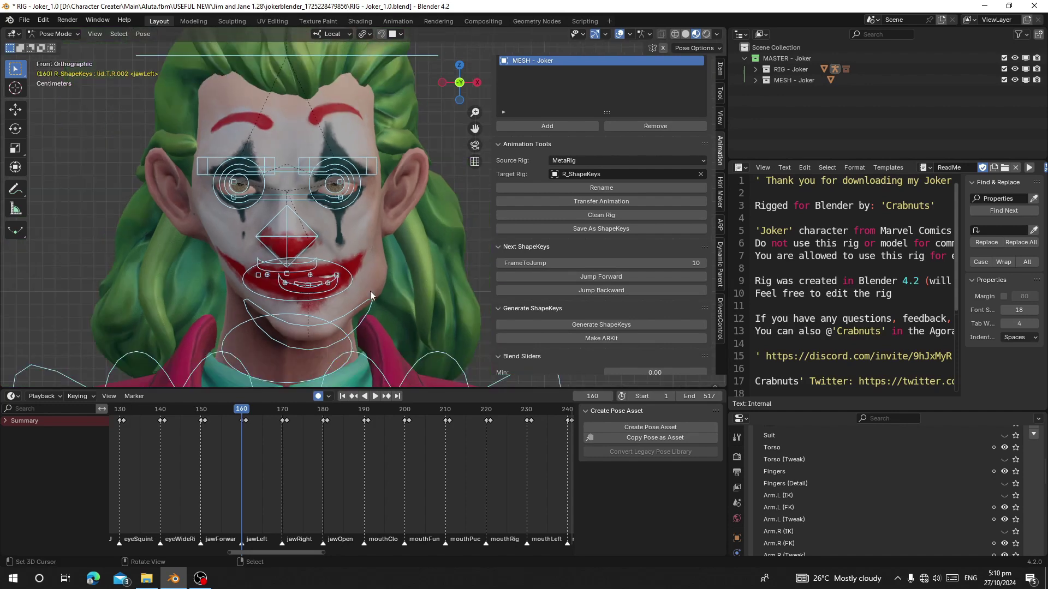
{"action": "key", "text": "alt+e"}
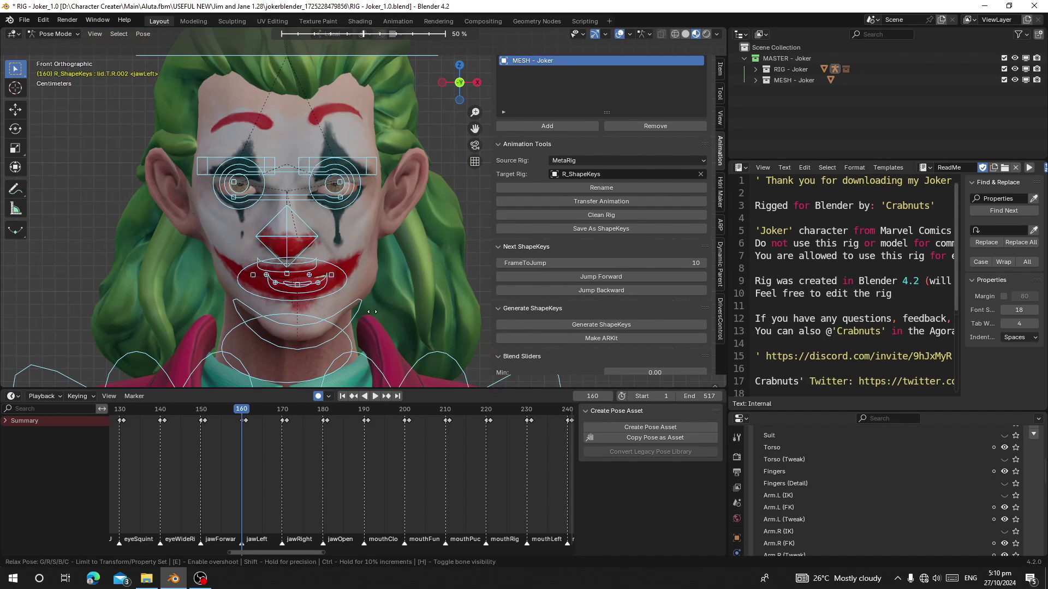
{"action": "left_click", "coordinate": [371, 310]}
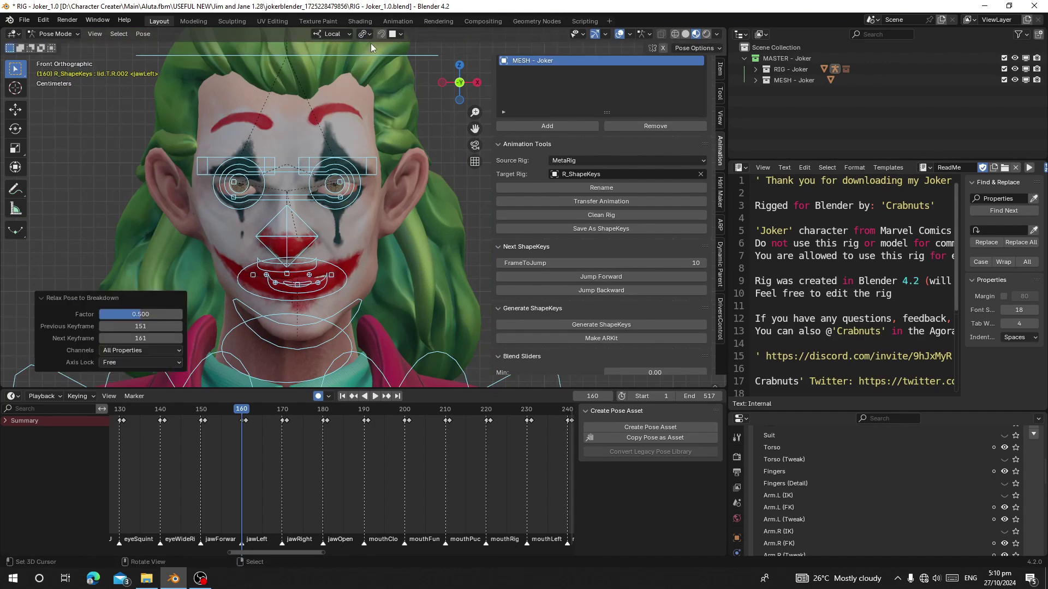
Relax the jawRight pose at frame 170 to its breakdown with a factor of 0.5, and jump forward one pose
{"action": "left_click", "coordinate": [602, 277]}
{"action": "key", "text": "alt+e"}
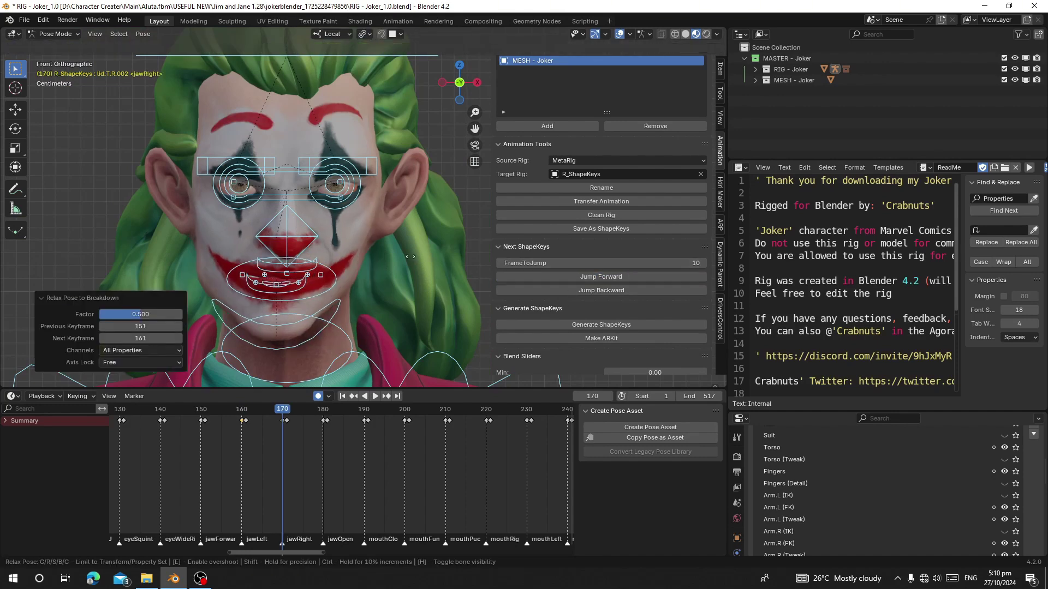
{"action": "left_click", "coordinate": [410, 256]}
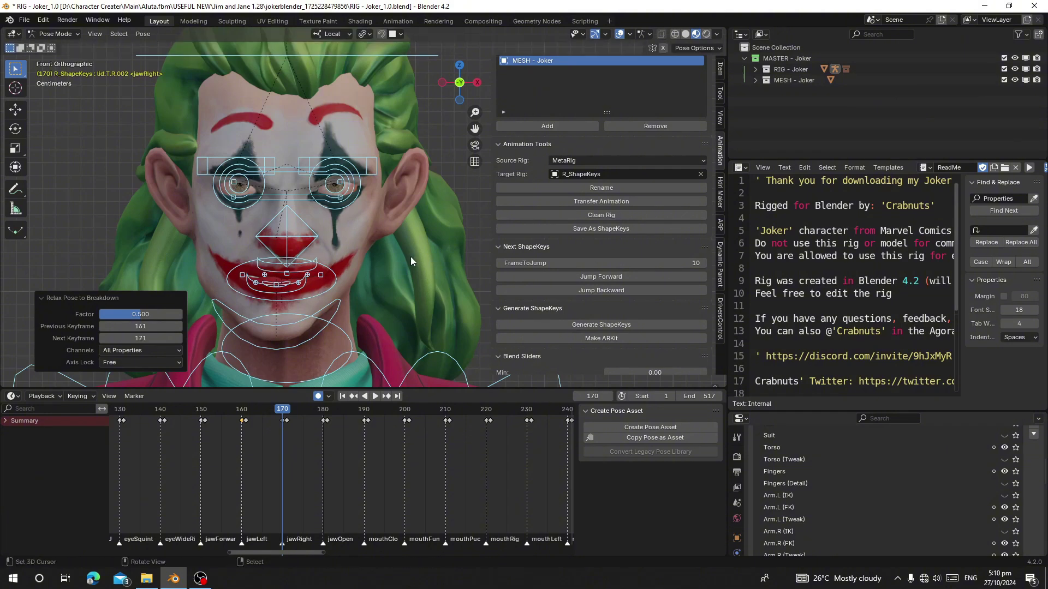
{"action": "left_click", "coordinate": [570, 274]}
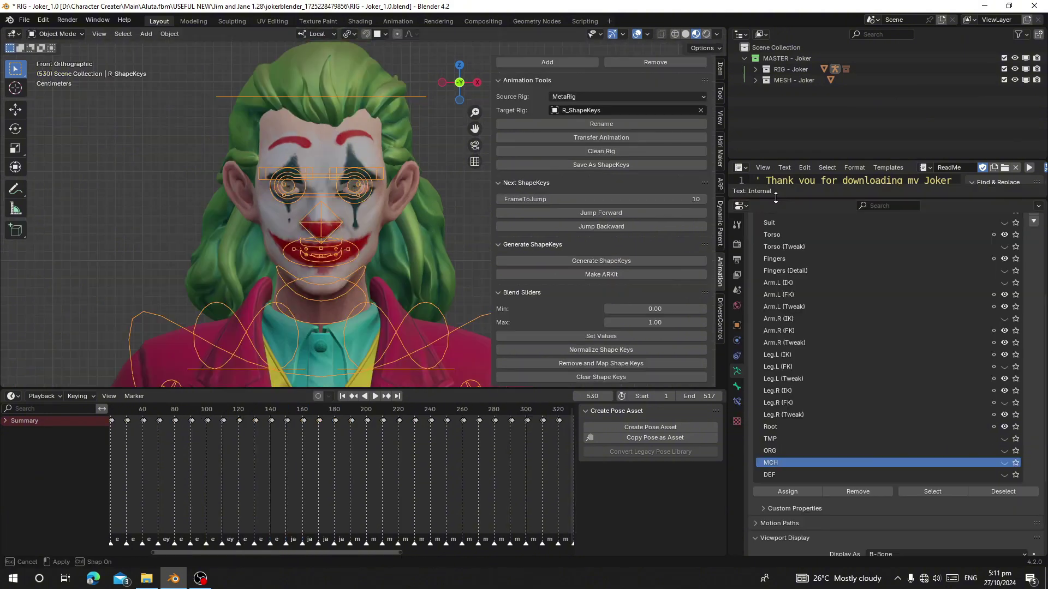
Generate shape keys on the Joker mesh from the rig poses and convert them to ARKit names
{"action": "scroll", "coordinate": [1043, 544], "scroll_direction": "down", "scroll_amount": 5}
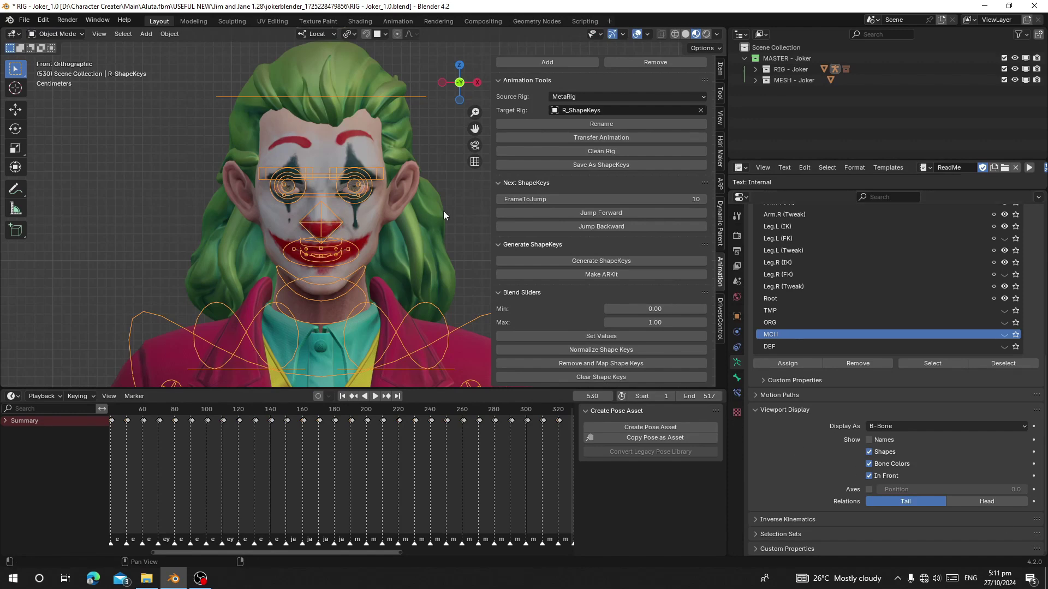
{"action": "left_click", "coordinate": [394, 246]}
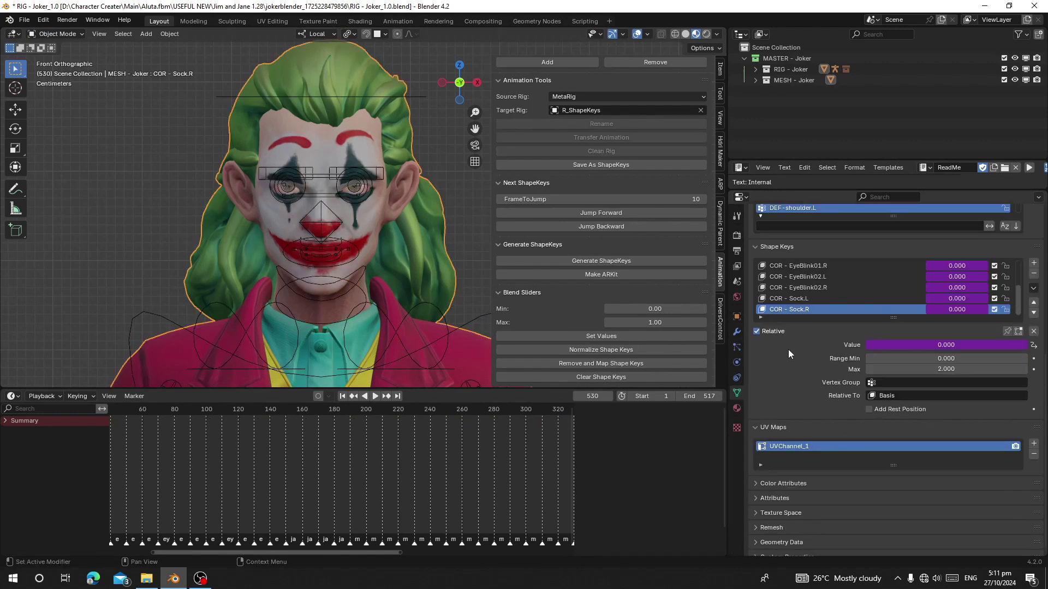
{"action": "scroll", "coordinate": [788, 349], "scroll_direction": "up", "scroll_amount": 6}
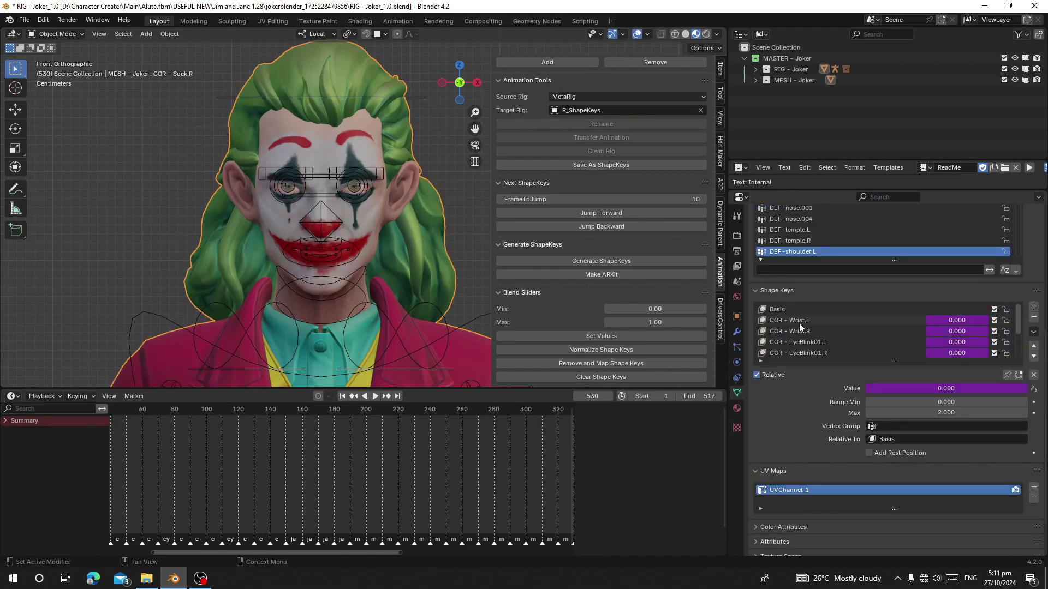
{"action": "scroll", "coordinate": [799, 323], "scroll_direction": "down", "scroll_amount": 4}
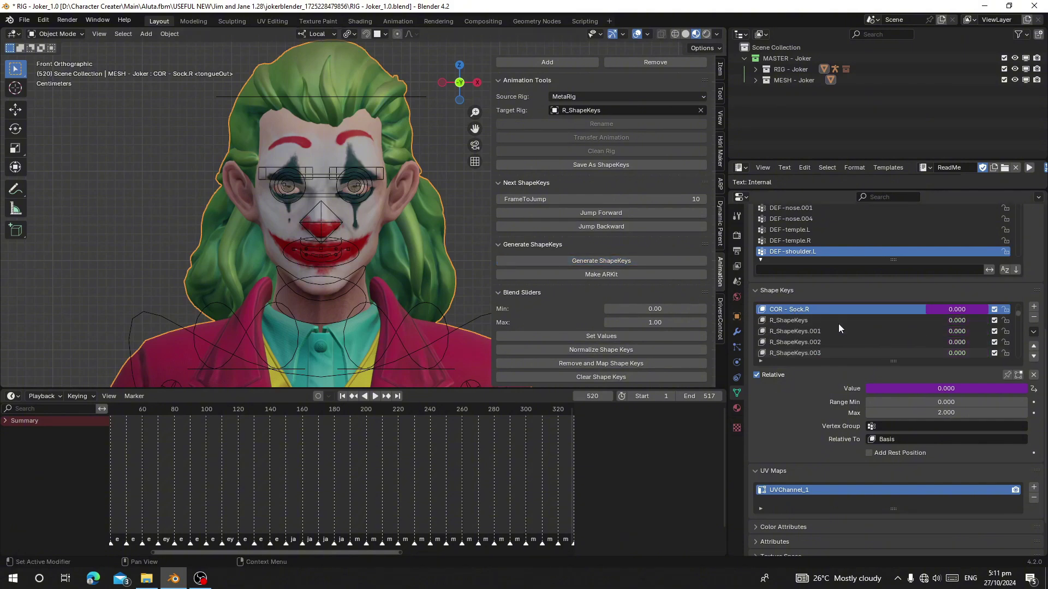
{"action": "left_click", "coordinate": [591, 274]}
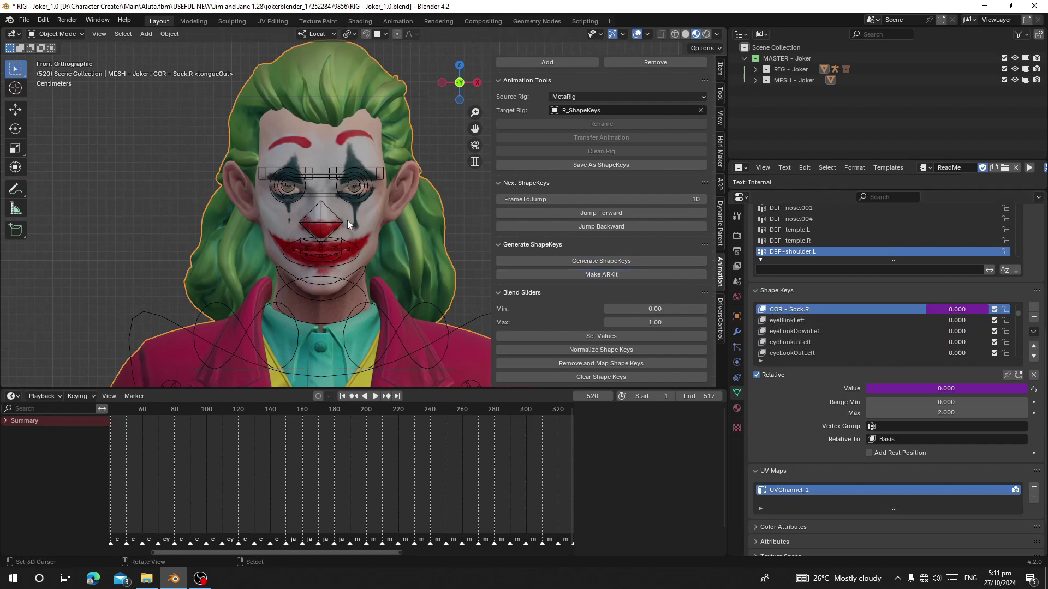
Select the R_ShapeKeys rig, scrub to frame 170 (jawRight), and remove the rig's animation with Clean Rig
{"action": "right_click", "coordinate": [351, 177]}
{"action": "left_click_drag", "start_coordinate": [209, 440], "coordinate": [319, 452]}
{"action": "scroll", "coordinate": [643, 194], "scroll_direction": "up", "scroll_amount": 2}
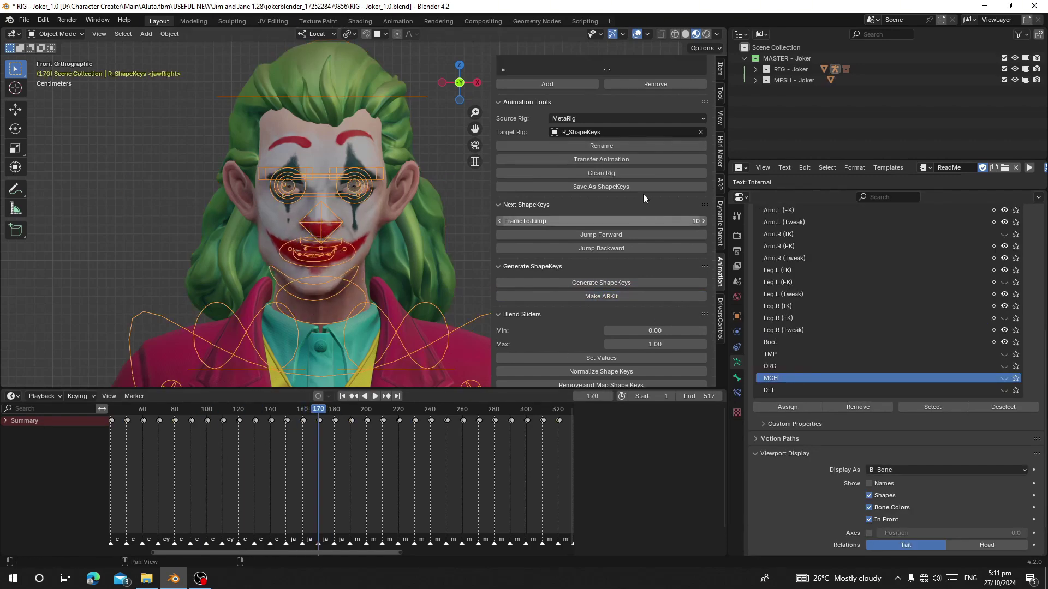
{"action": "left_click", "coordinate": [595, 194]}
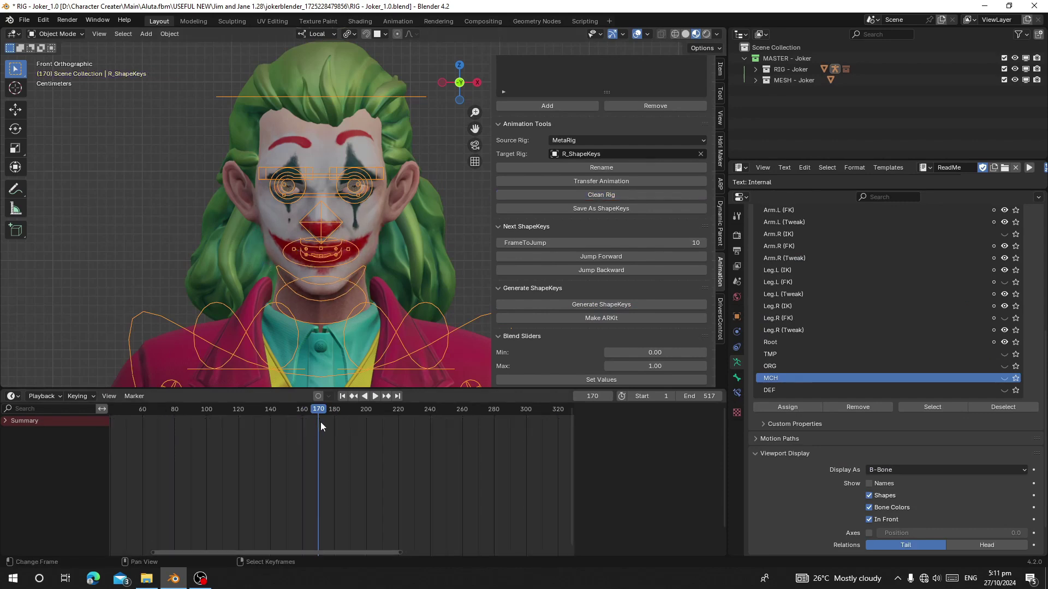
Select the Joker mesh and test the left-eye shape keys eyeBlinkLeft, eyeLookDownLeft and eyeLookInLeft on the face
{"action": "scroll", "coordinate": [309, 196], "scroll_direction": "up", "scroll_amount": 4}
{"action": "left_click", "coordinate": [326, 241]}
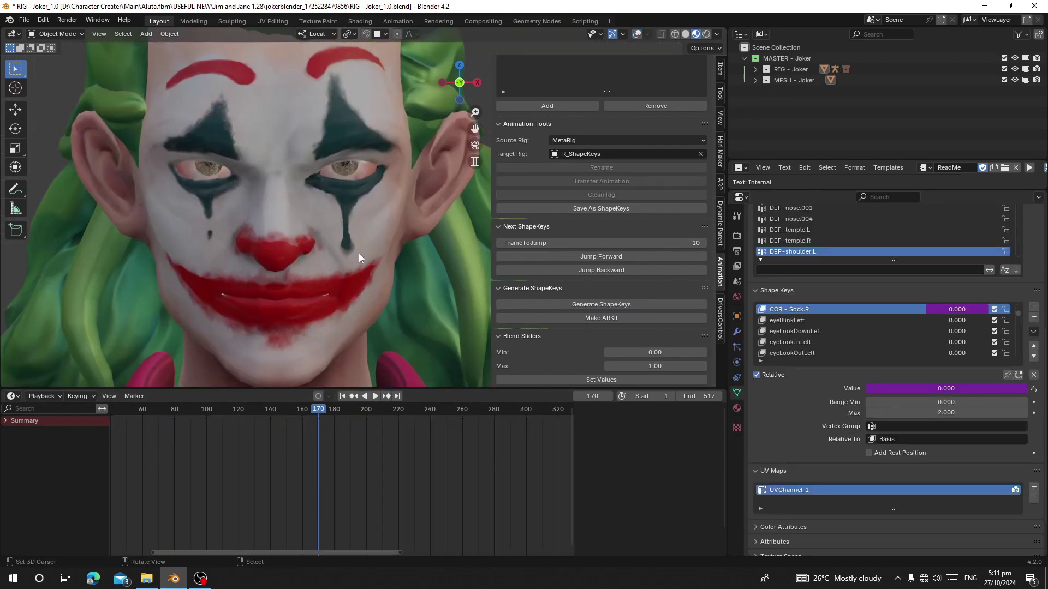
{"action": "left_click", "coordinate": [788, 322]}
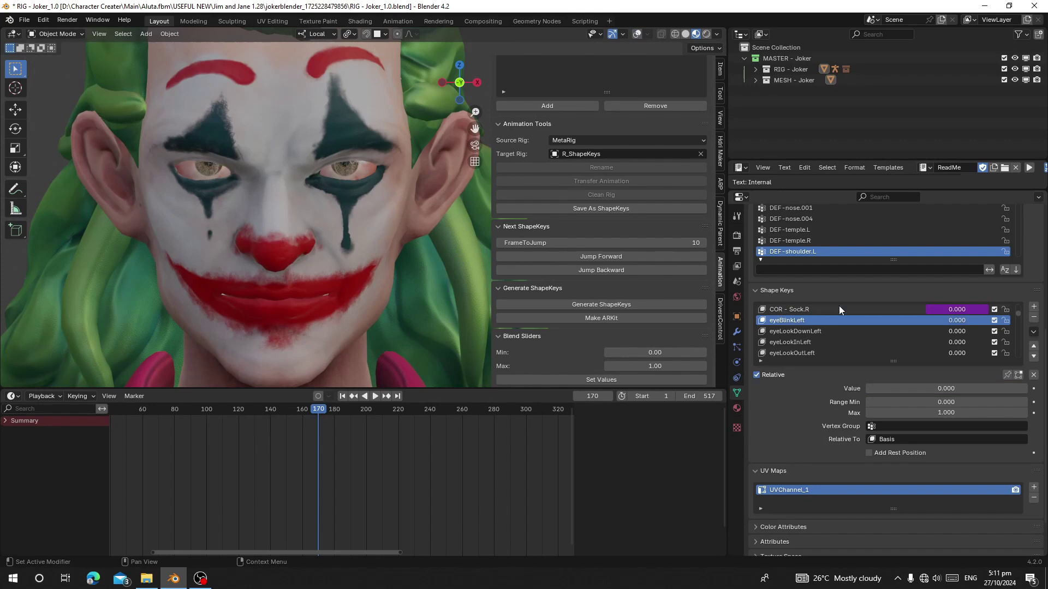
{"action": "mouse_move", "coordinate": [882, 389]}
{"action": "left_mouse_down"}
{"action": "mouse_move", "coordinate": [1025, 389]}
{"action": "mouse_move", "coordinate": [866, 384]}
{"action": "left_mouse_up"}
{"action": "left_click", "coordinate": [818, 331]}
{"action": "left_click", "coordinate": [821, 343]}
Test further generated shape keys down the list, including mouthDimpleRight, mouthRollLower and mouthShrugLower
{"action": "scroll", "coordinate": [833, 355], "scroll_direction": "down", "scroll_amount": 4}
{"action": "left_click", "coordinate": [833, 343]}
{"action": "scroll", "coordinate": [859, 358], "scroll_direction": "down", "scroll_amount": 9}
{"action": "left_click", "coordinate": [859, 331]}
{"action": "scroll", "coordinate": [851, 339], "scroll_direction": "down", "scroll_amount": 4}
{"action": "left_click", "coordinate": [840, 331]}
{"action": "left_click", "coordinate": [840, 321]}
{"action": "scroll", "coordinate": [814, 333], "scroll_direction": "down", "scroll_amount": 4}
{"action": "left_click", "coordinate": [813, 342]}
{"action": "scroll", "coordinate": [824, 290], "scroll_direction": "down", "scroll_amount": 5}
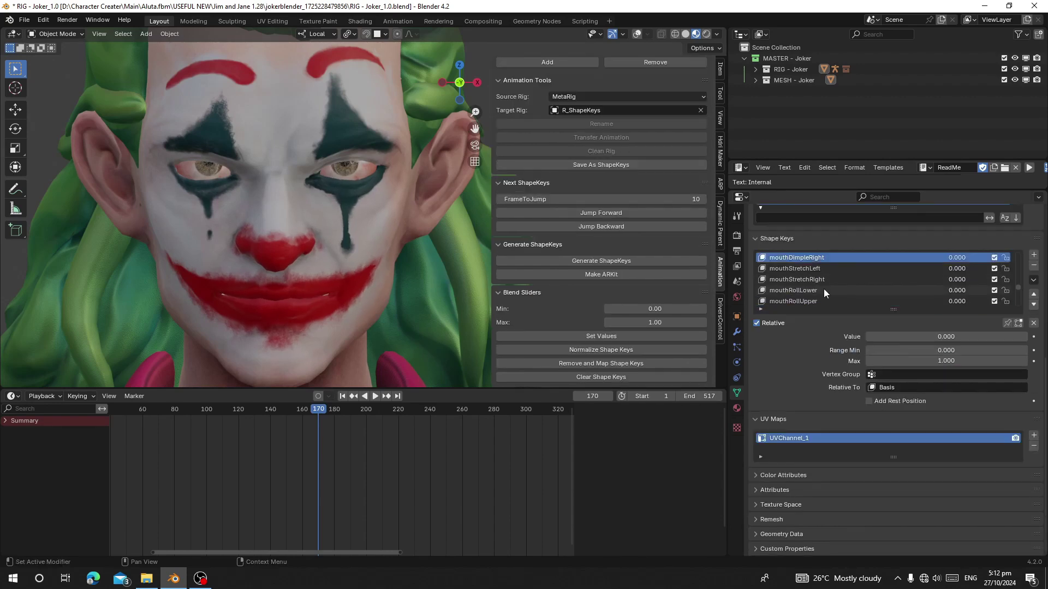
{"action": "left_click", "coordinate": [797, 290]}
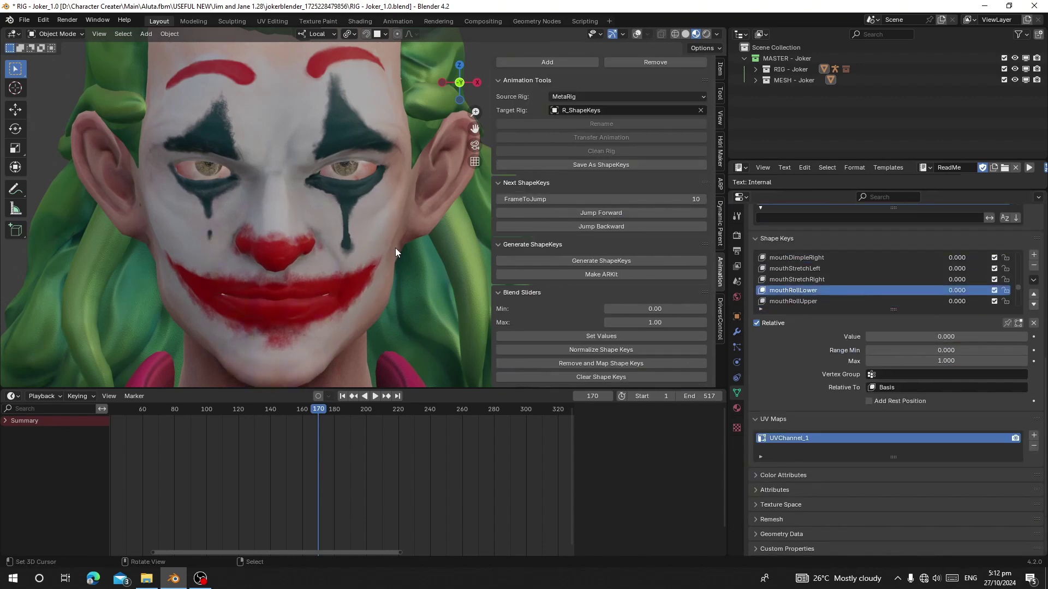
{"action": "scroll", "coordinate": [817, 306], "scroll_direction": "down", "scroll_amount": 2}
{"action": "left_click", "coordinate": [817, 290]}
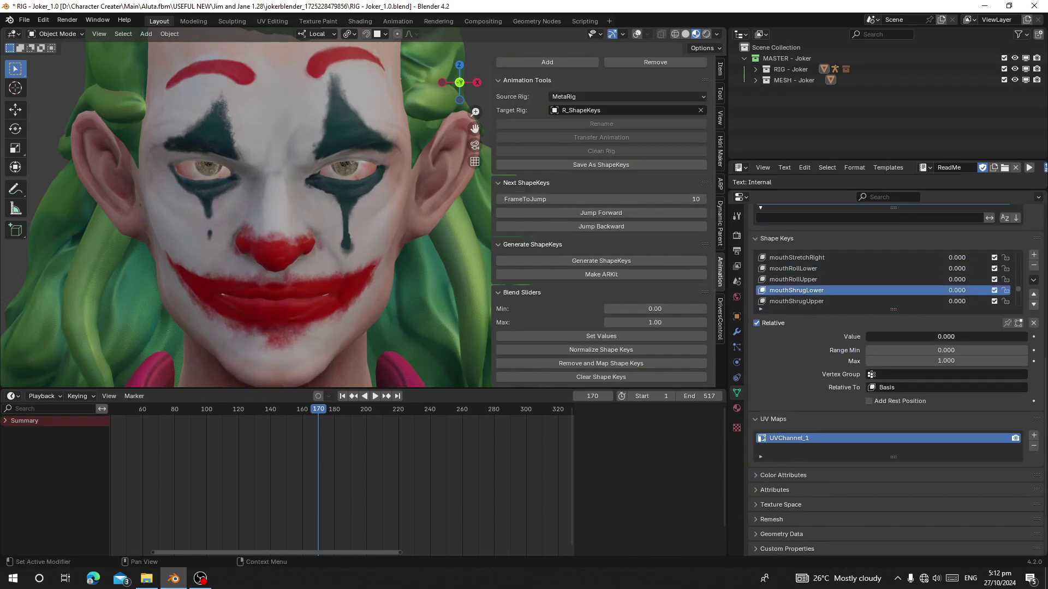